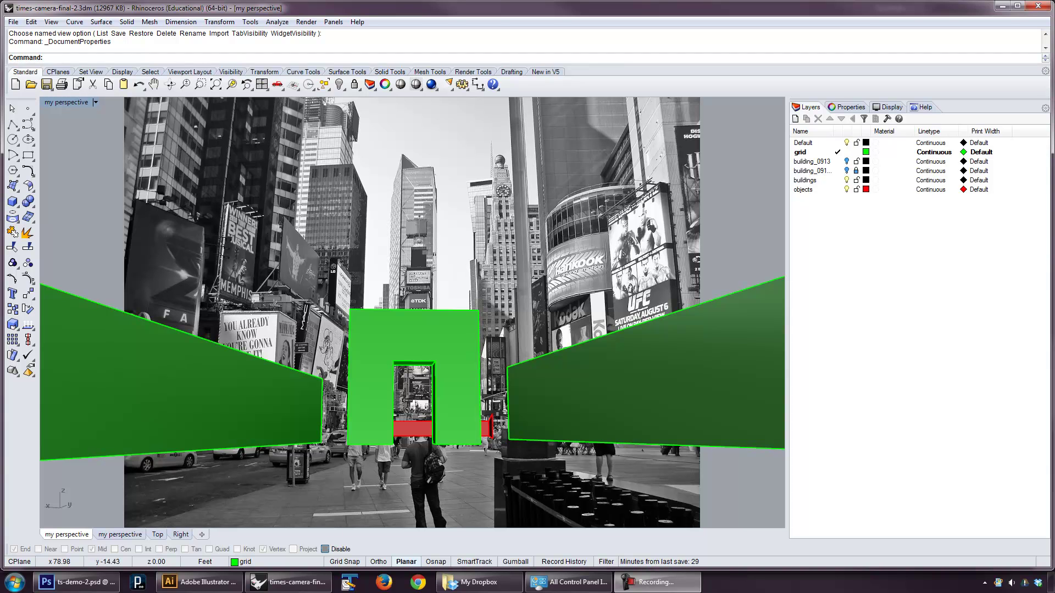
# - Show the perspective view as wireframe over the photo, then return it to shaded display
pyautogui.click(70, 103)
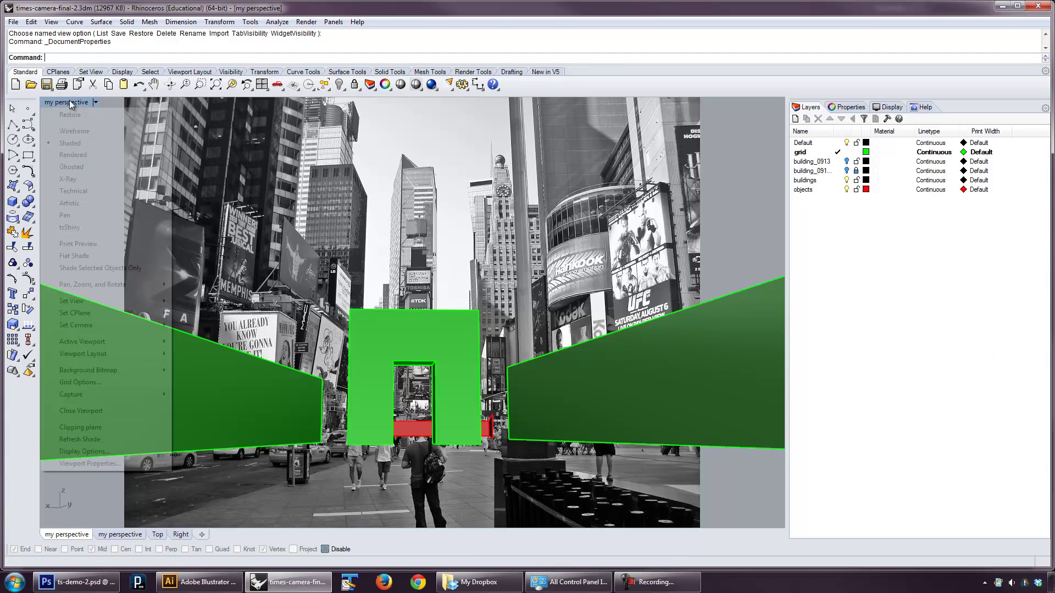
pyautogui.click(93, 131)
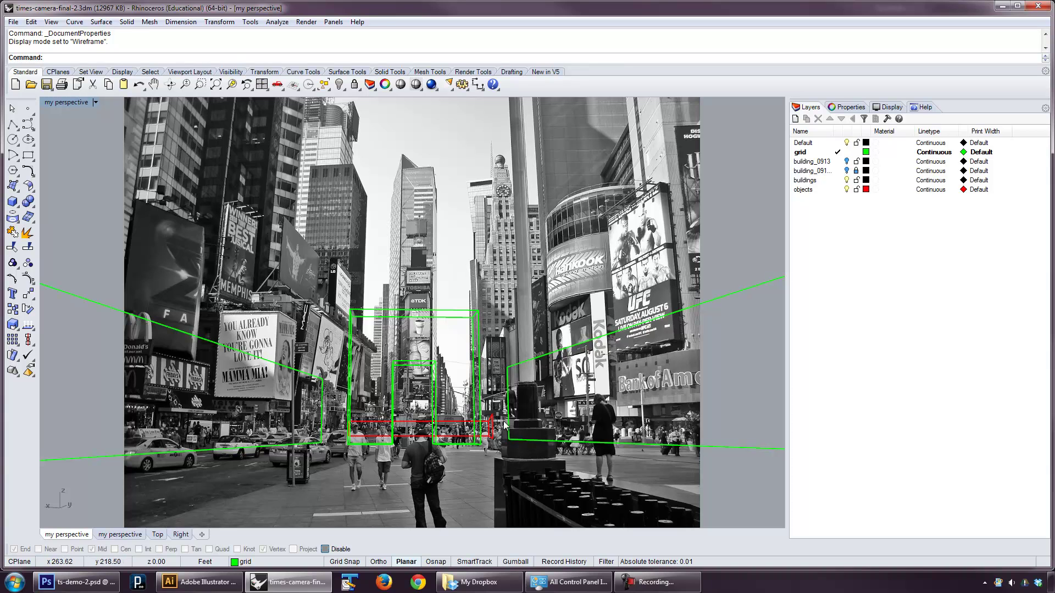
pyautogui.click(55, 102)
pyautogui.click(70, 142)
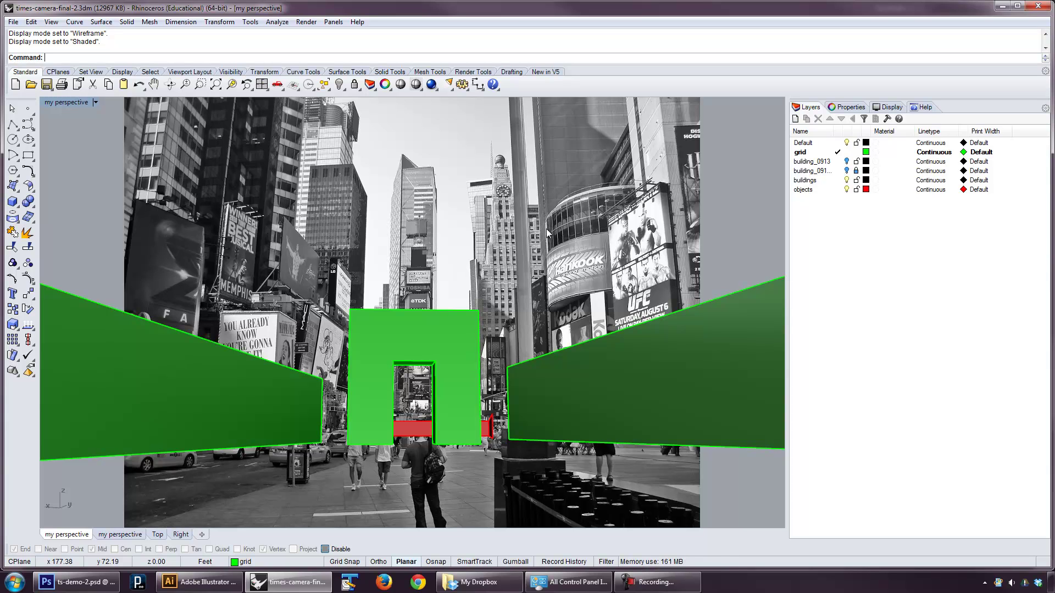
# - Run Make2D on all objects with tangent edges left out, and zoom to the new linework
pyautogui.write('Make2D')
pyautogui.press('Return')
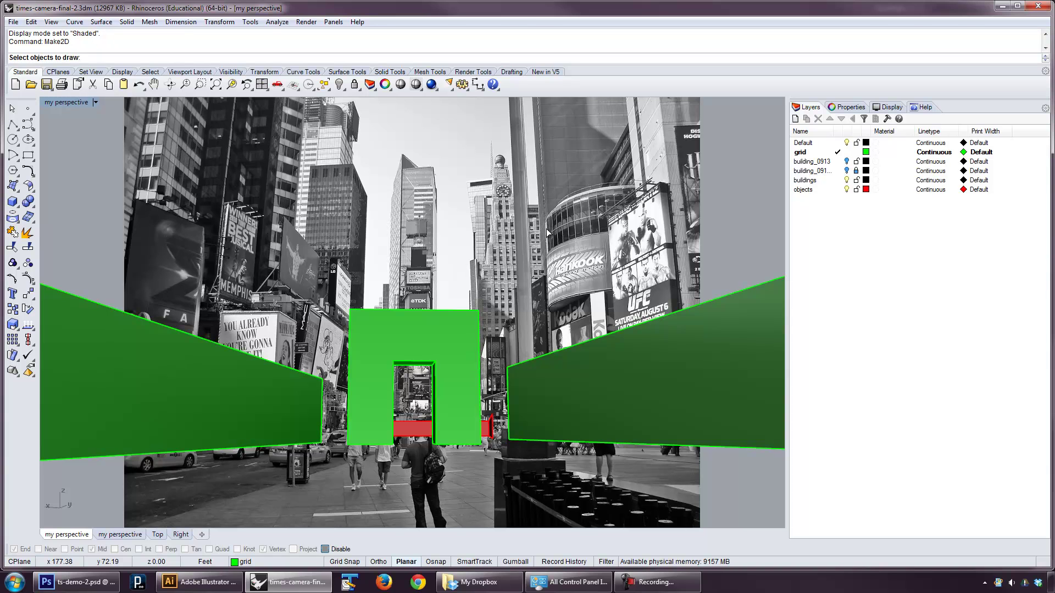
pyautogui.hotkey('ctrl', 'a')
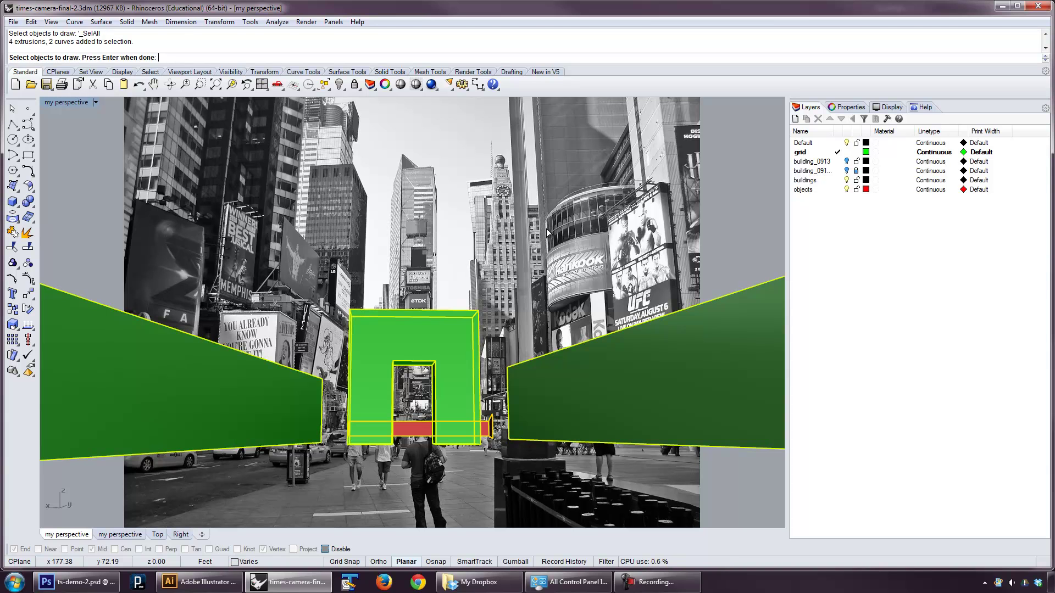
pyautogui.press('Return')
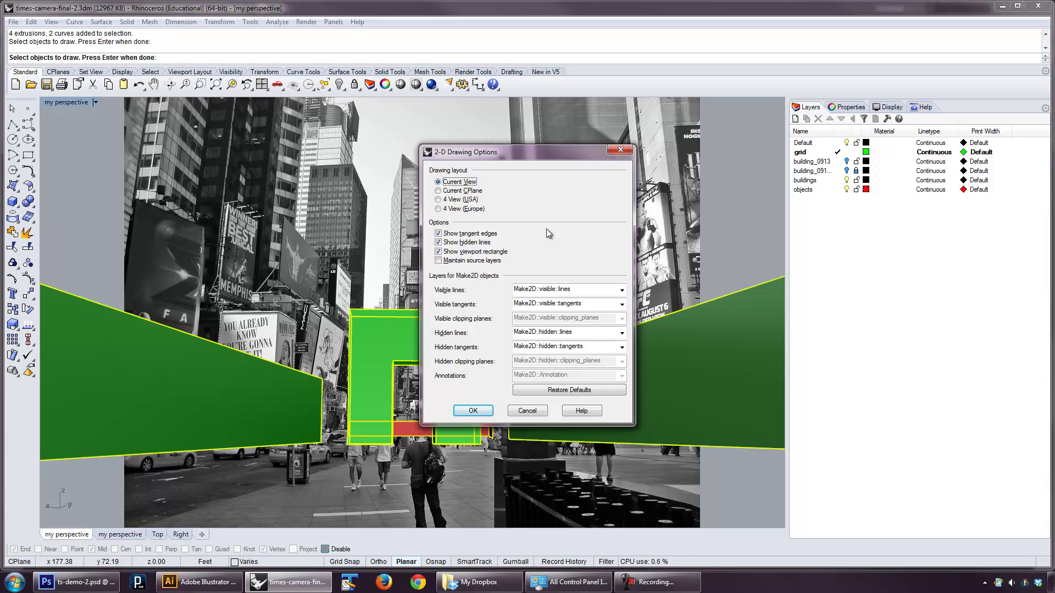
pyautogui.click(471, 234)
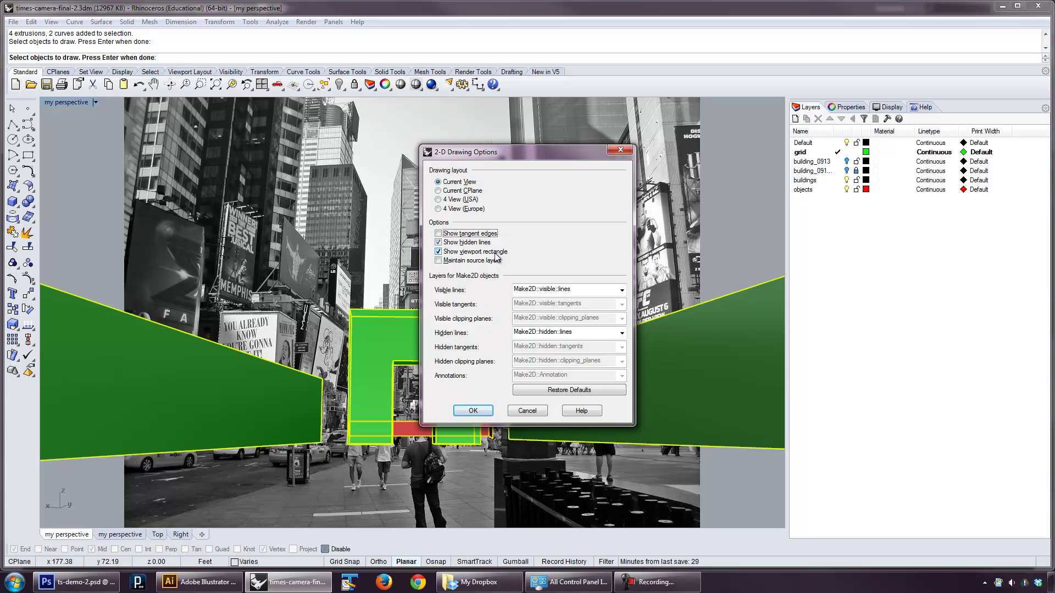
pyautogui.click(473, 411)
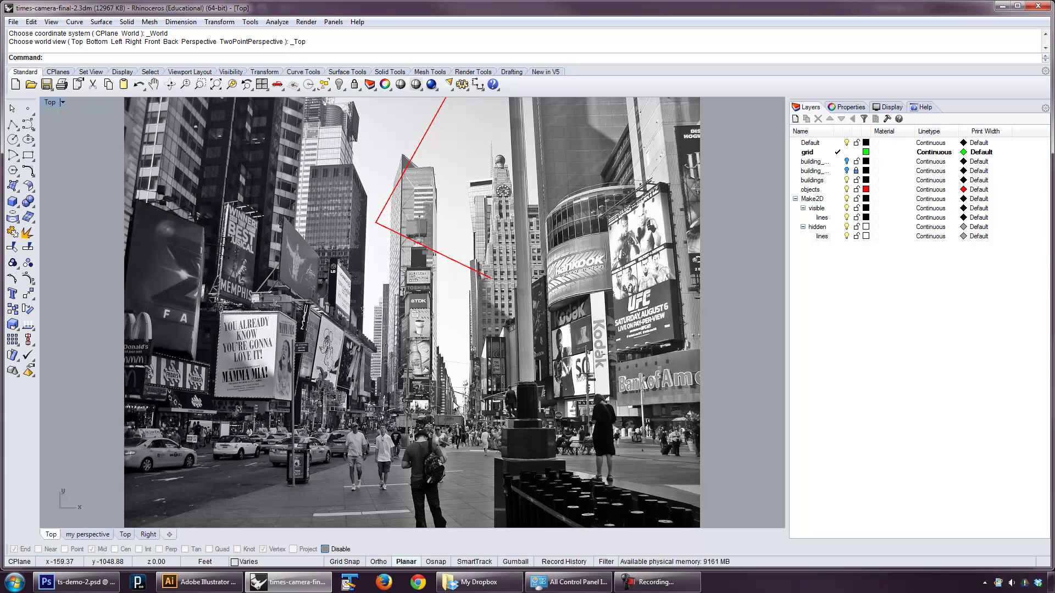
pyautogui.click(231, 85)
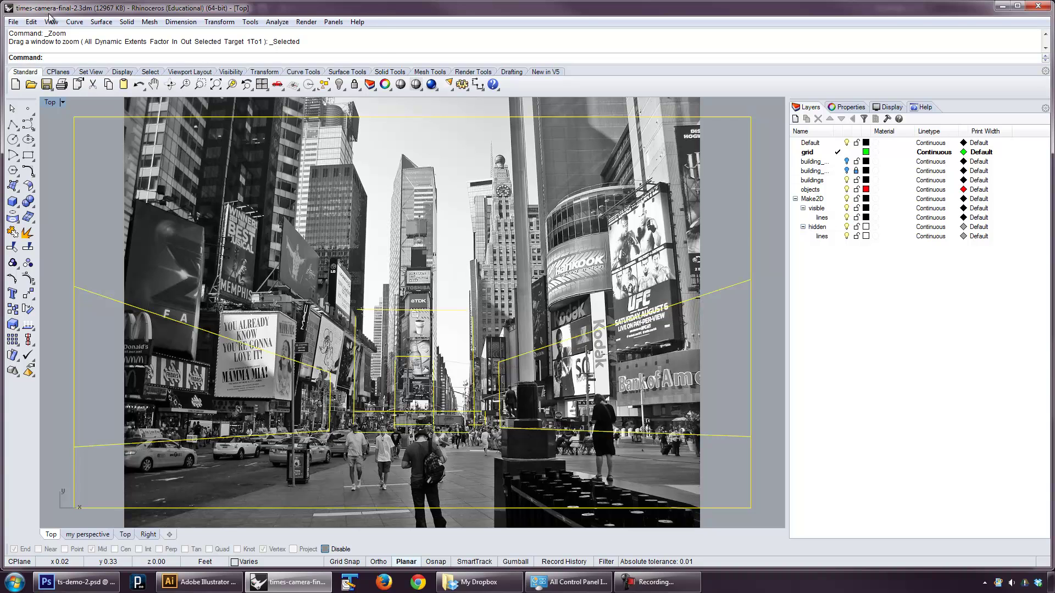
# - Export the selected linework as ts-test-1.dwg
pyautogui.click(14, 23)
pyautogui.click(48, 164)
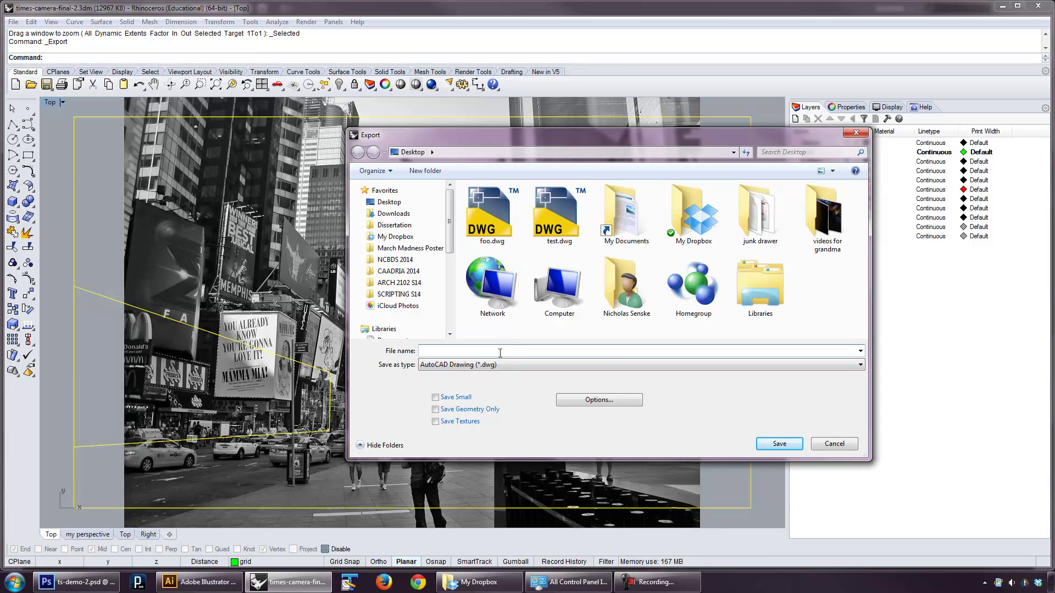
pyautogui.write('ts-test-1')
pyautogui.press('Return')
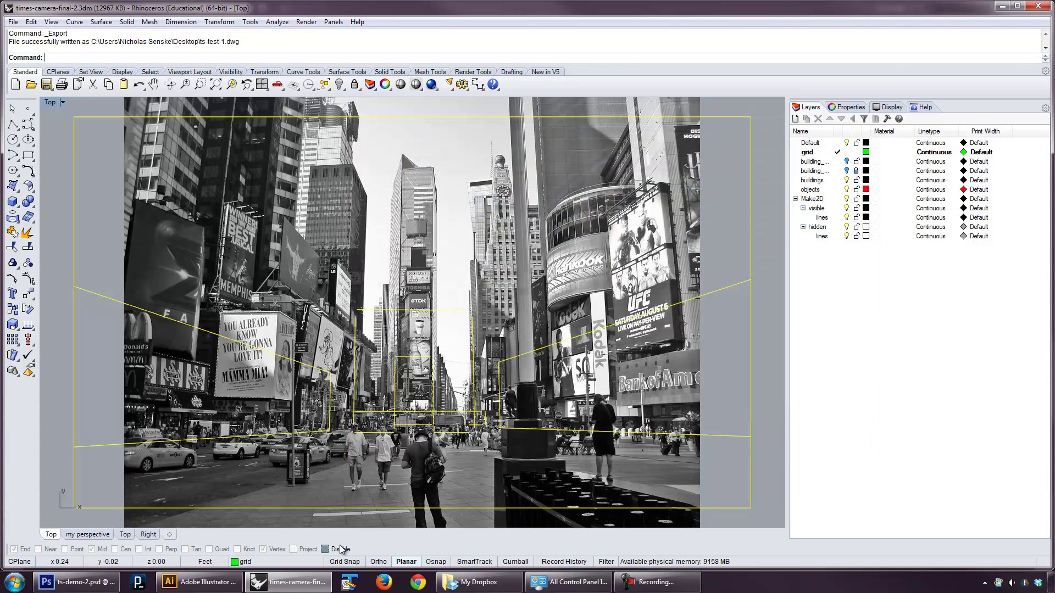
# - Open ts-test-1.dwg in Illustrator with the import scaling options, then close it
pyautogui.click(195, 583)
pyautogui.click(31, 8)
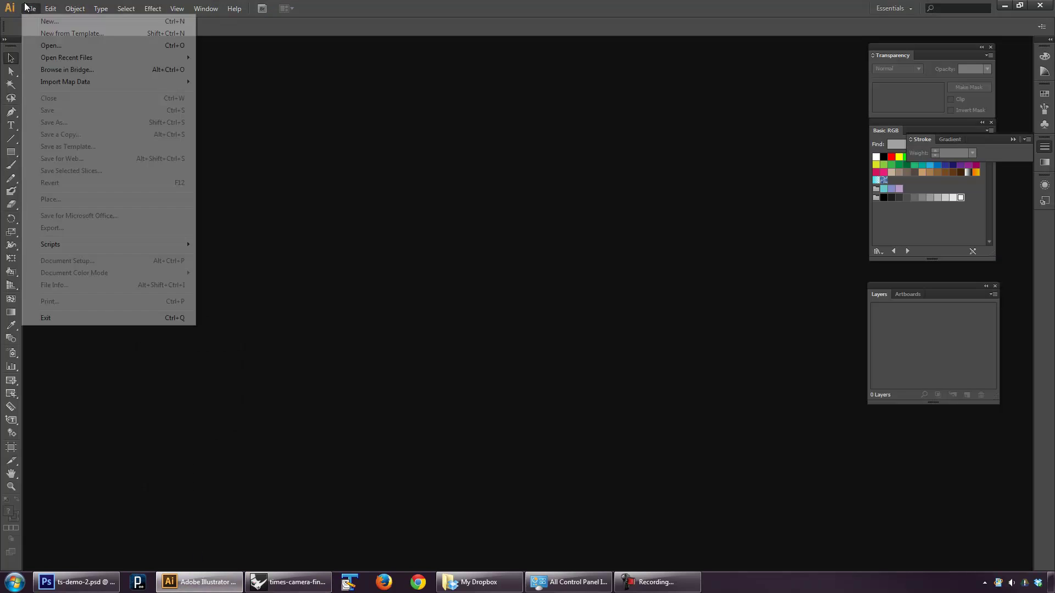
pyautogui.click(55, 42)
pyautogui.doubleClick(86, 74)
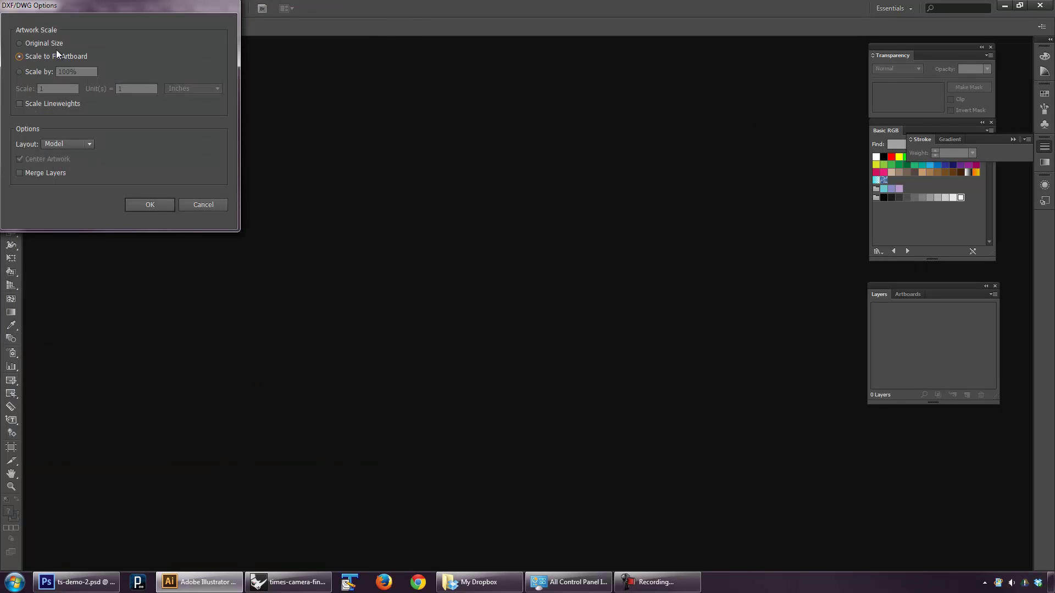
pyautogui.click(150, 205)
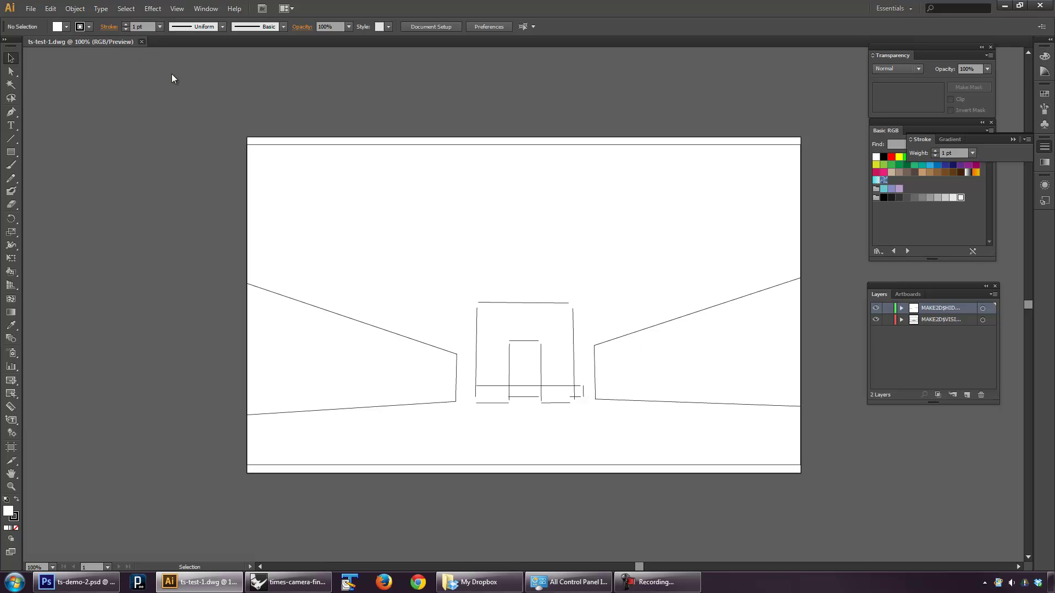
pyautogui.hotkey('ctrl', 'w')
# - Reopen ts-test-1.dwg with the same import options
pyautogui.click(31, 9)
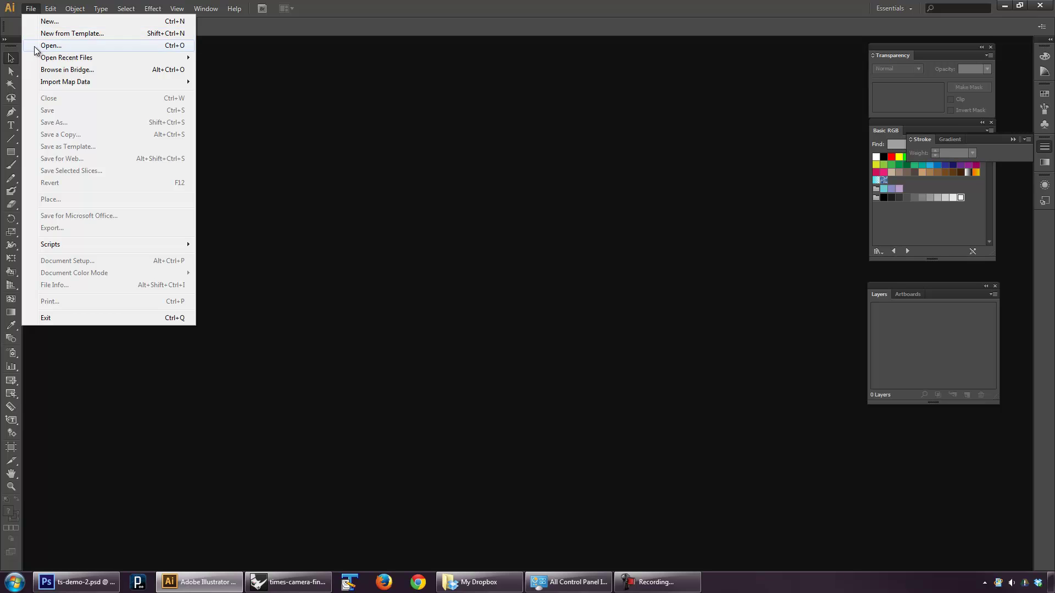
pyautogui.click(41, 43)
pyautogui.click(89, 70)
pyautogui.doubleClick(89, 70)
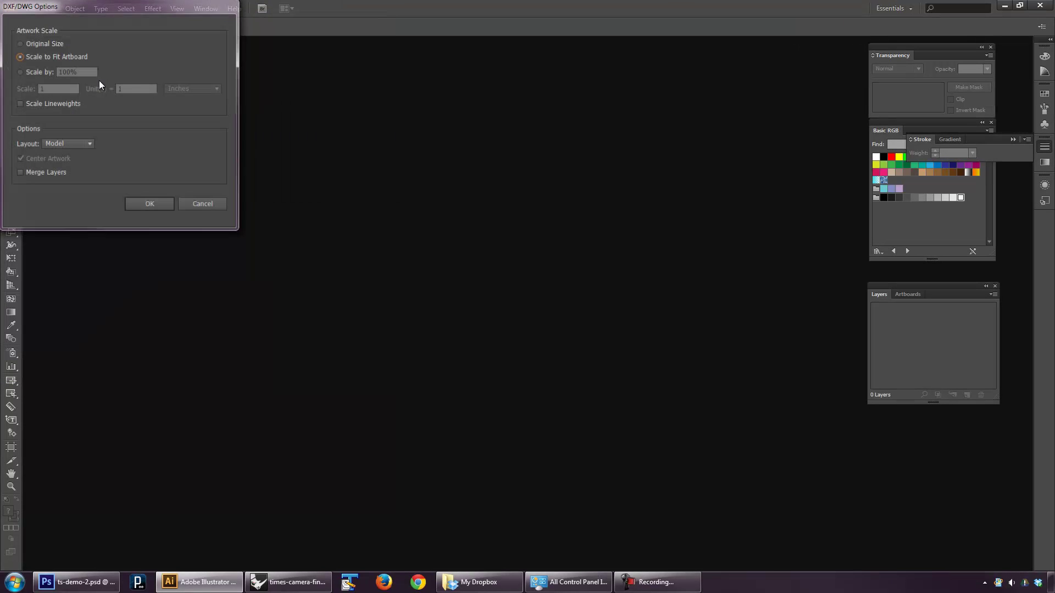
pyautogui.click(155, 212)
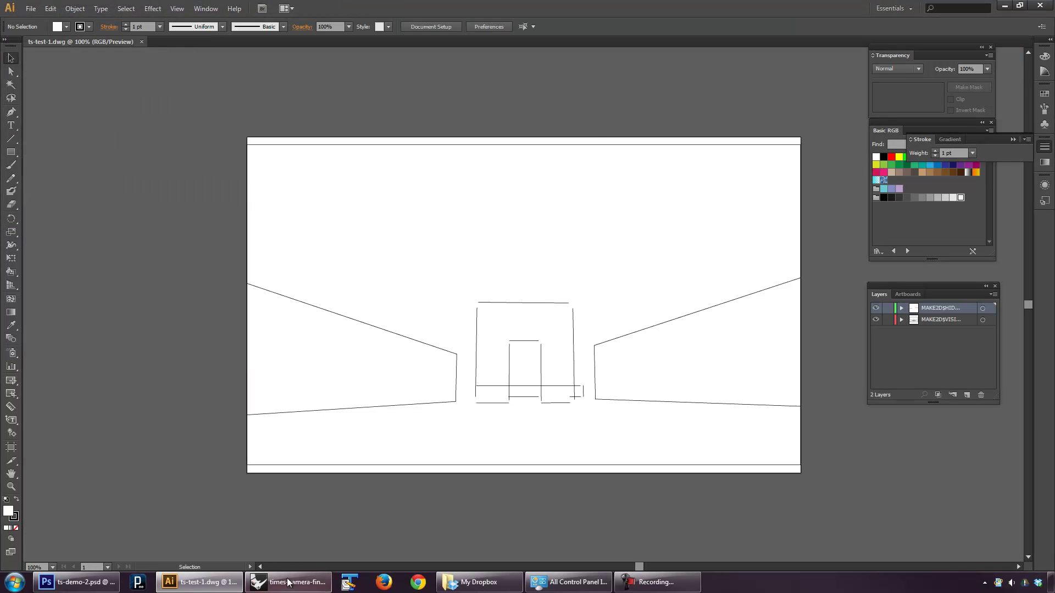
# - Bring Rhinoceros back to the front with the Top view over the Times Square photo
pyautogui.click(289, 582)
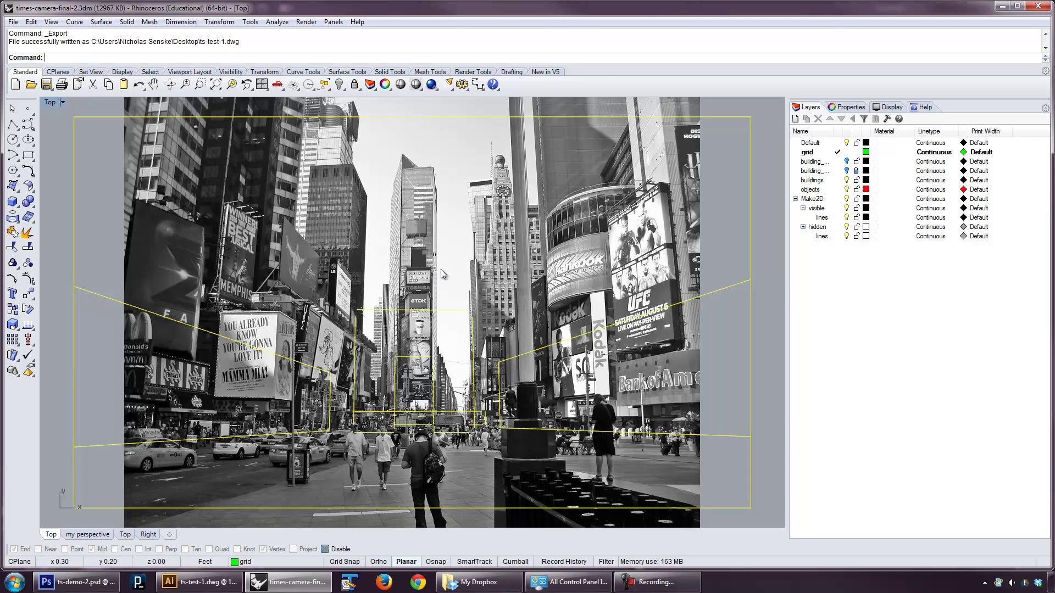
# - Delete the old 2D linework and switch the Top viewport to the saved 'my perspective' view
pyautogui.press('Delete')
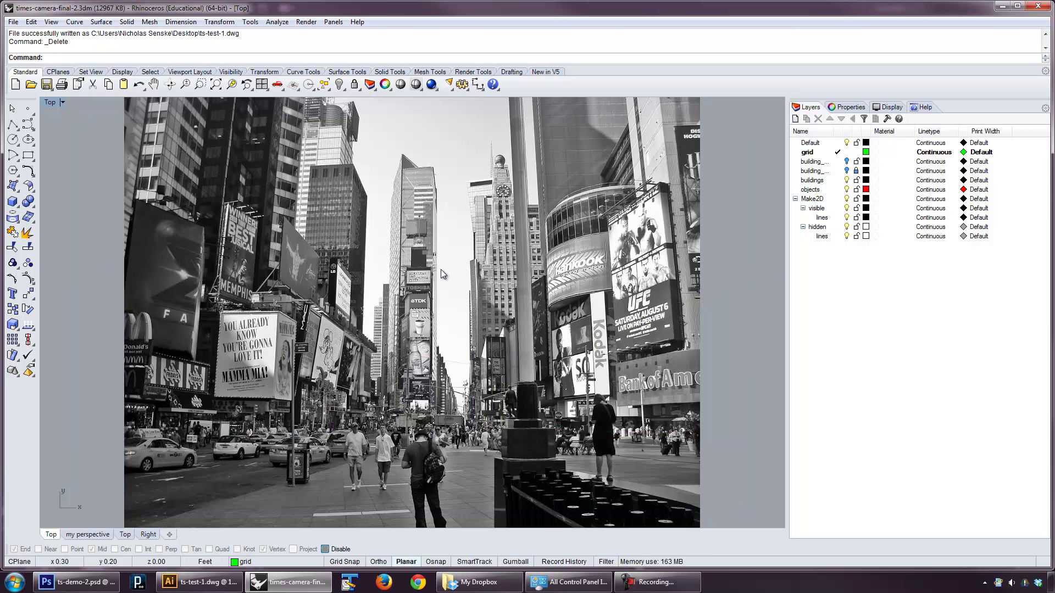
pyautogui.click(61, 103)
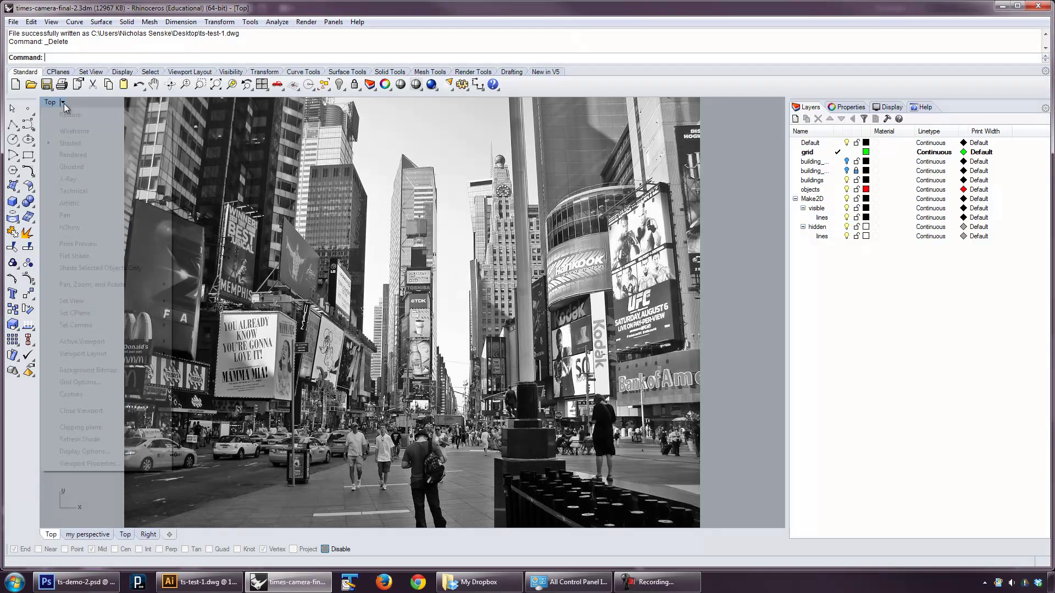
pyautogui.moveTo(157, 302)
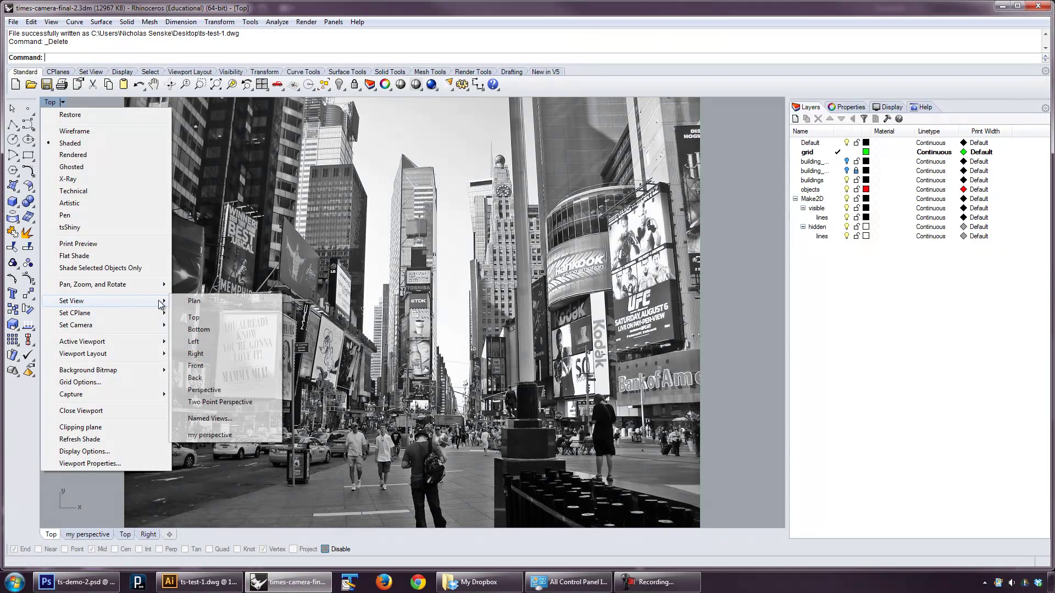
pyautogui.click(243, 435)
# - Tighten the document's absolute tolerance to 0.001 in Document Properties
pyautogui.click(13, 22)
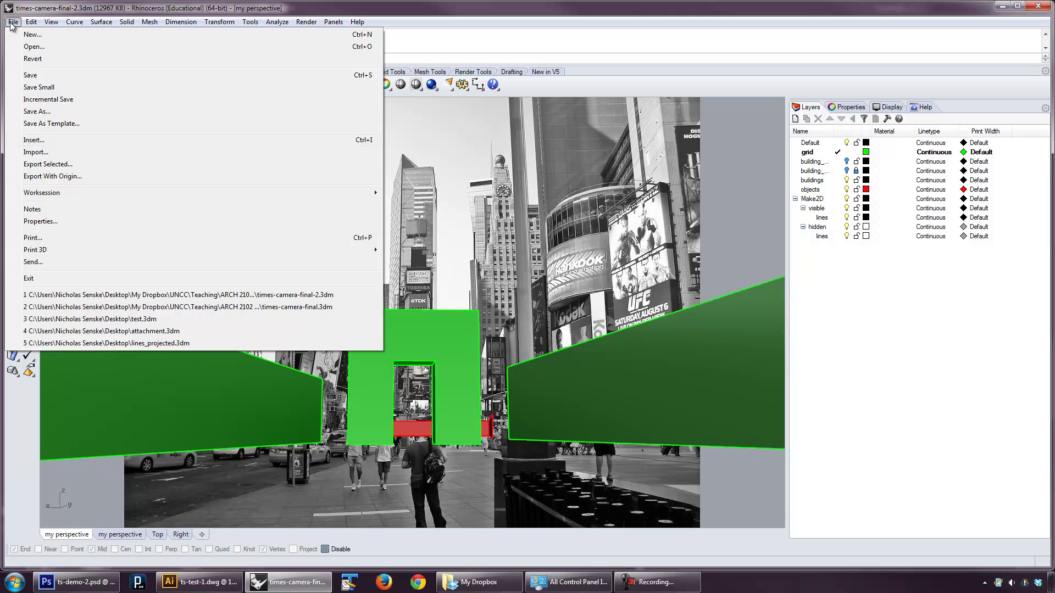
pyautogui.click(72, 222)
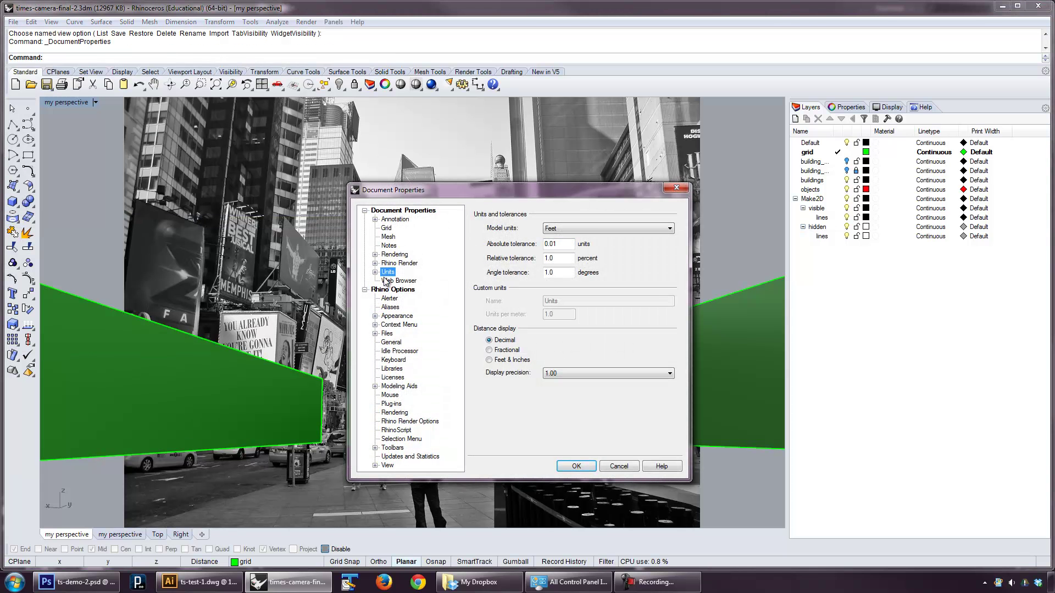
pyautogui.click(552, 246)
pyautogui.write('0')
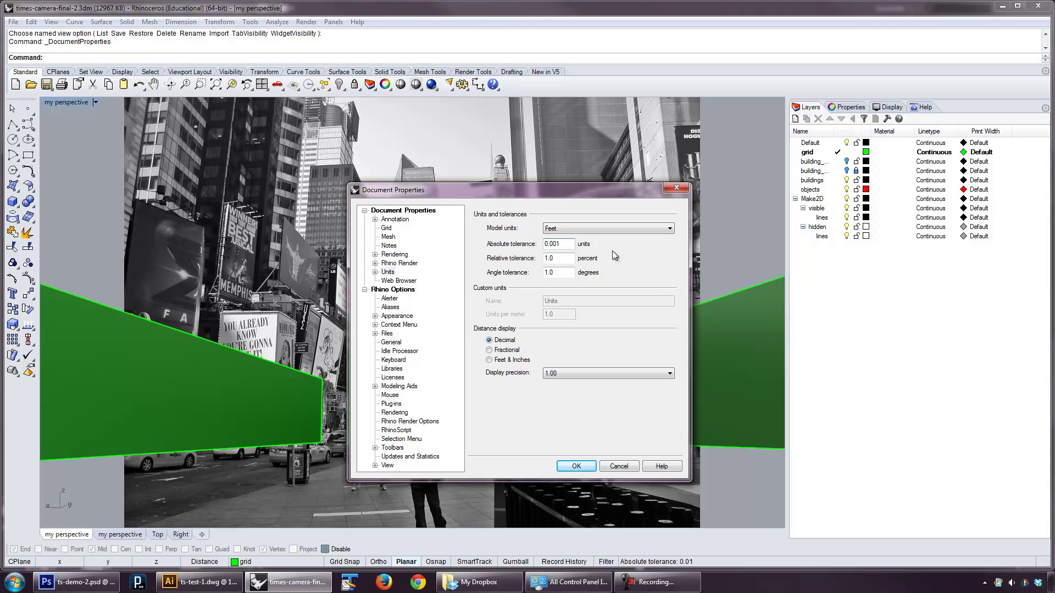
pyautogui.click(577, 467)
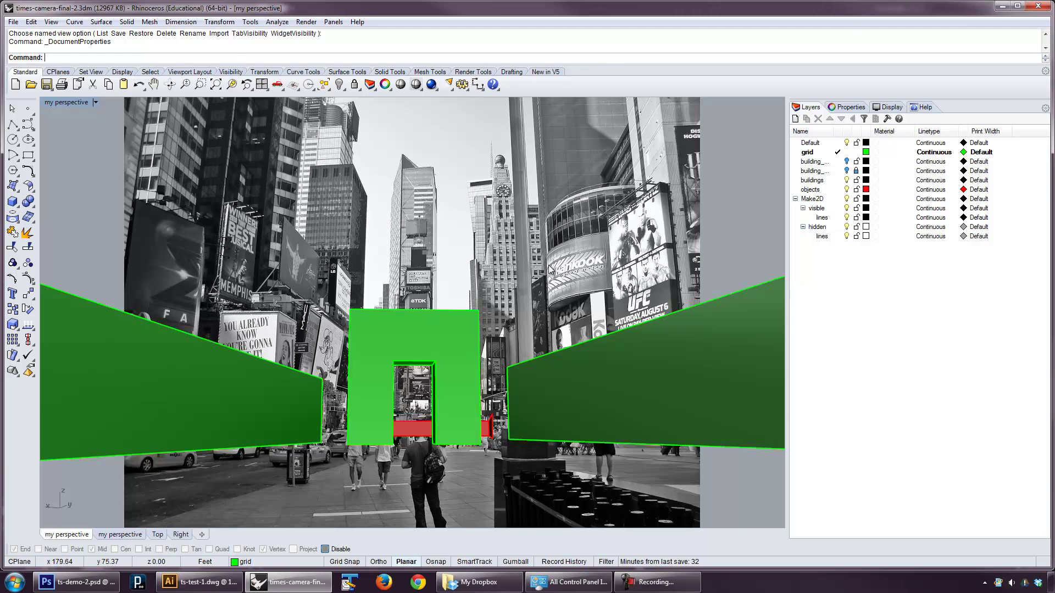
# - Run Make2D on all objects with Top, and zoom to the new linework
pyautogui.write('Make2D')
pyautogui.press('Return')
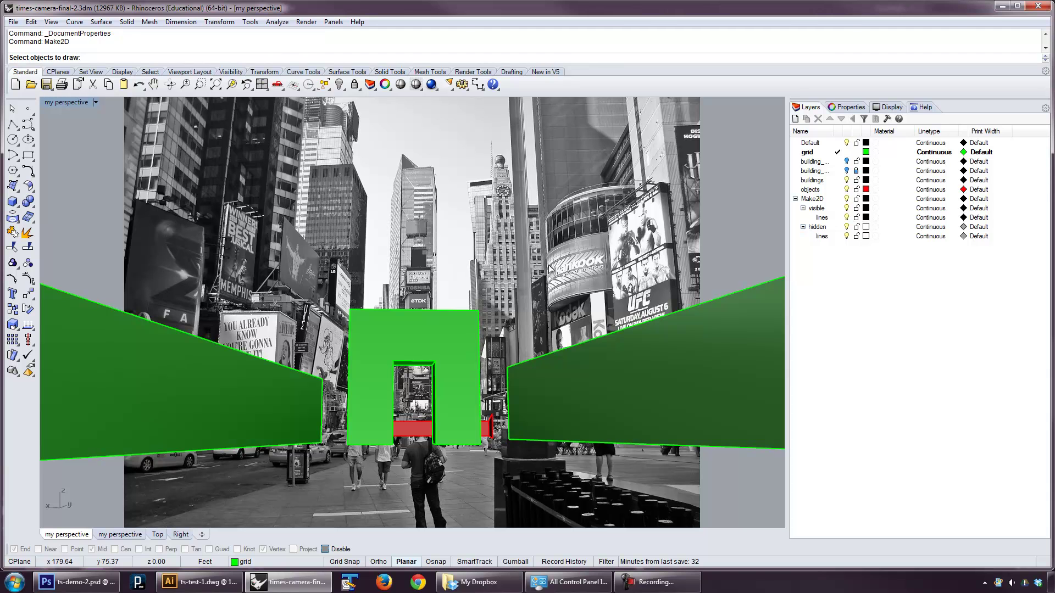
pyautogui.hotkey('ctrl', 'a')
pyautogui.press('Return')
pyautogui.press('Return')
pyautogui.write('Top')
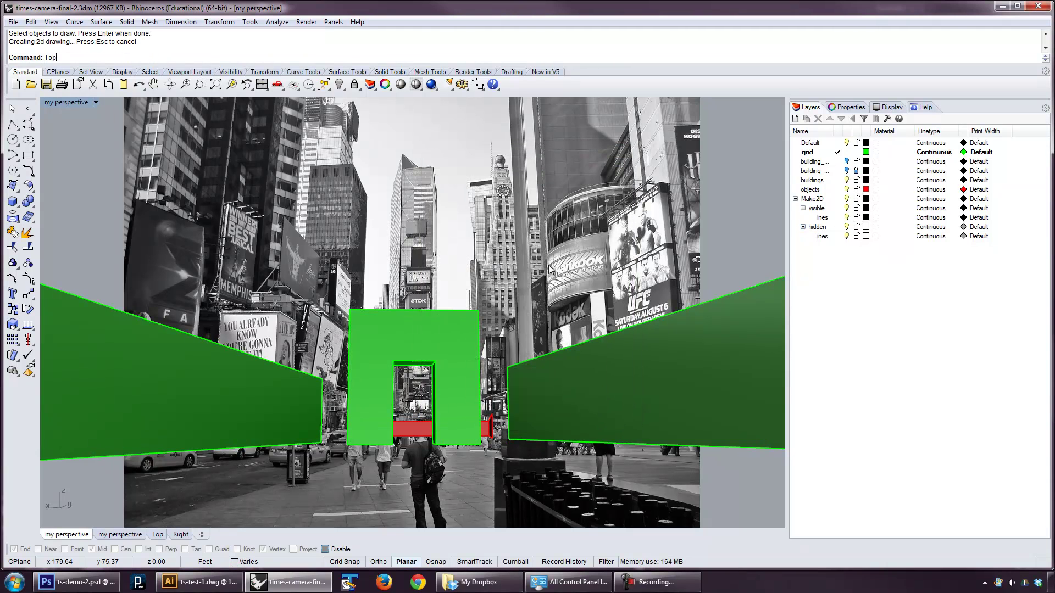
pyautogui.press('Return')
pyautogui.click(231, 84)
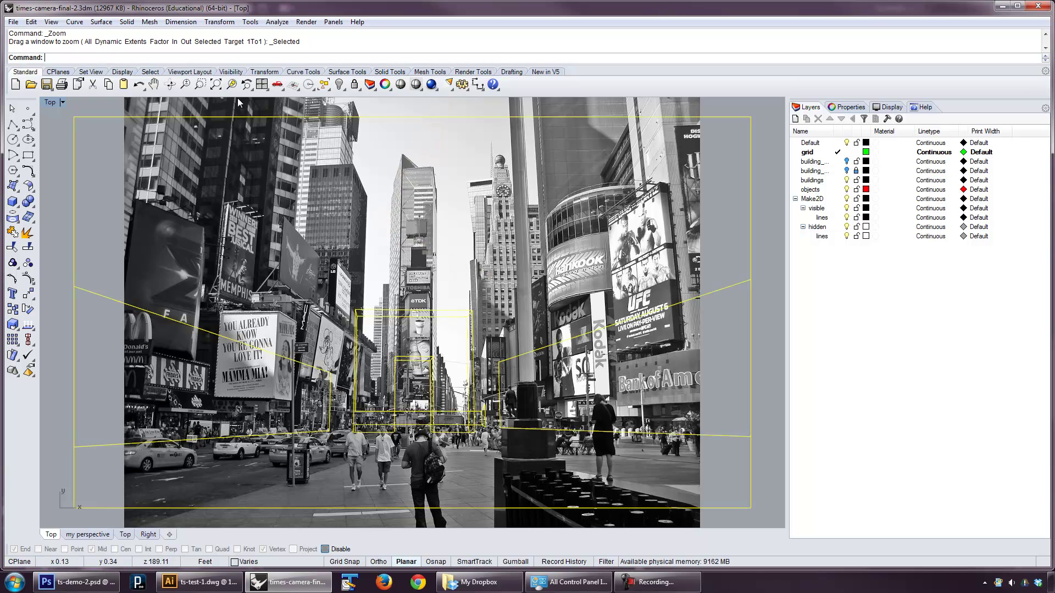
# - Export the selected linework, renaming the file to ts-test-2.dwg
pyautogui.click(12, 23)
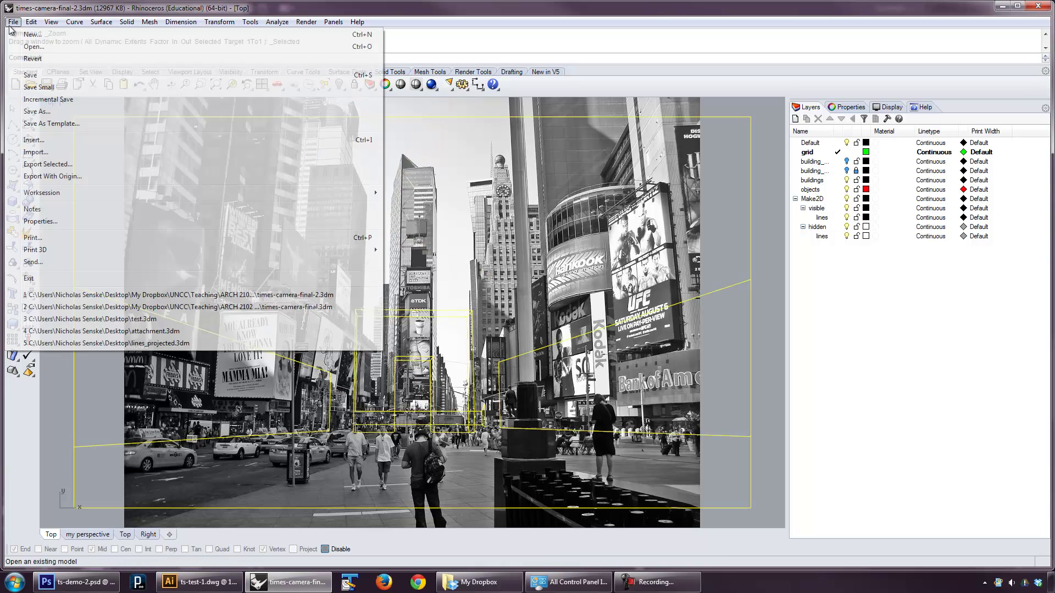
pyautogui.click(73, 164)
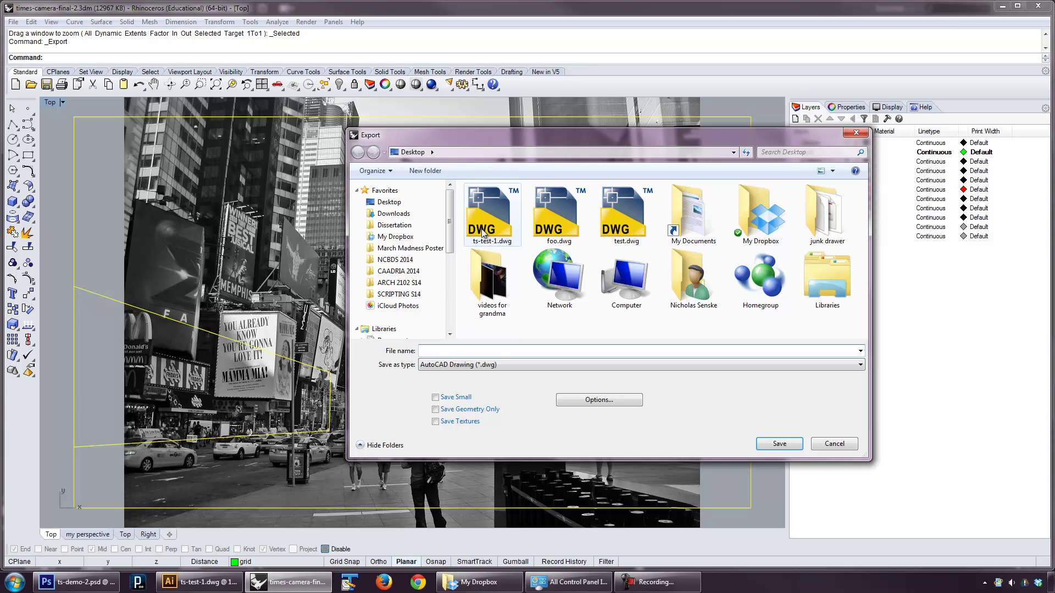
pyautogui.click(488, 234)
pyautogui.click(479, 350)
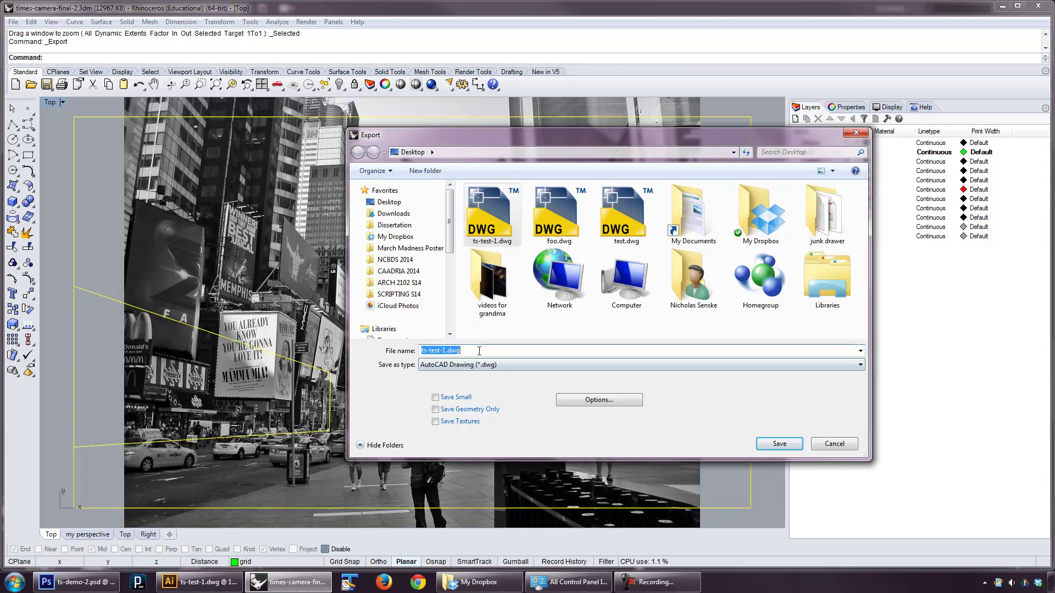
pyautogui.click(479, 351)
pyautogui.press('BackSpace')
pyautogui.write('2')
pyautogui.press('Return')
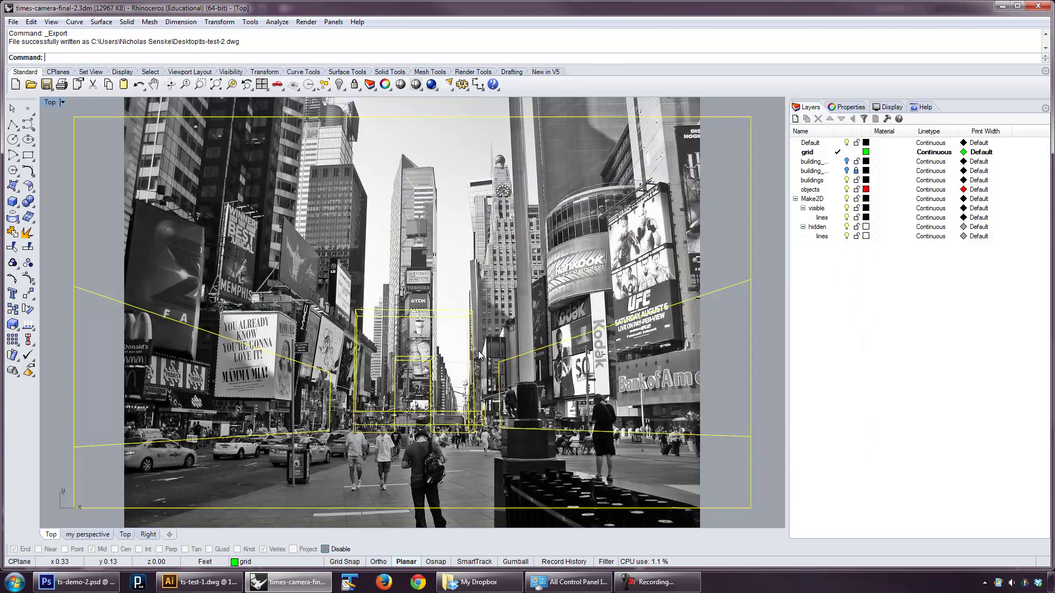
# - Open ts-test-2.dwg in Illustrator, accepting the DWG import options
pyautogui.click(199, 582)
pyautogui.click(31, 8)
pyautogui.click(55, 46)
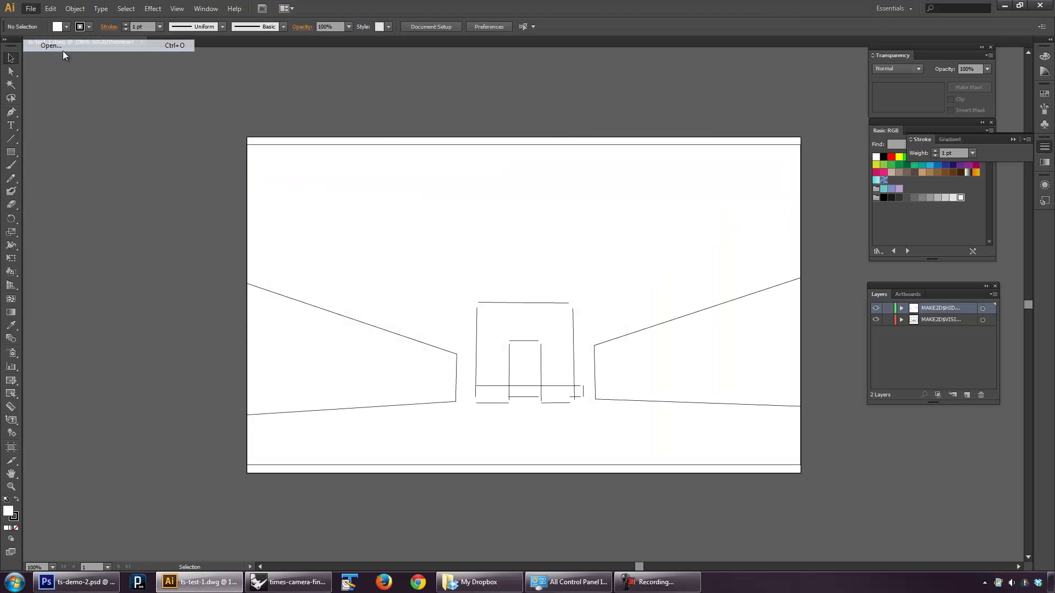
pyautogui.doubleClick(88, 71)
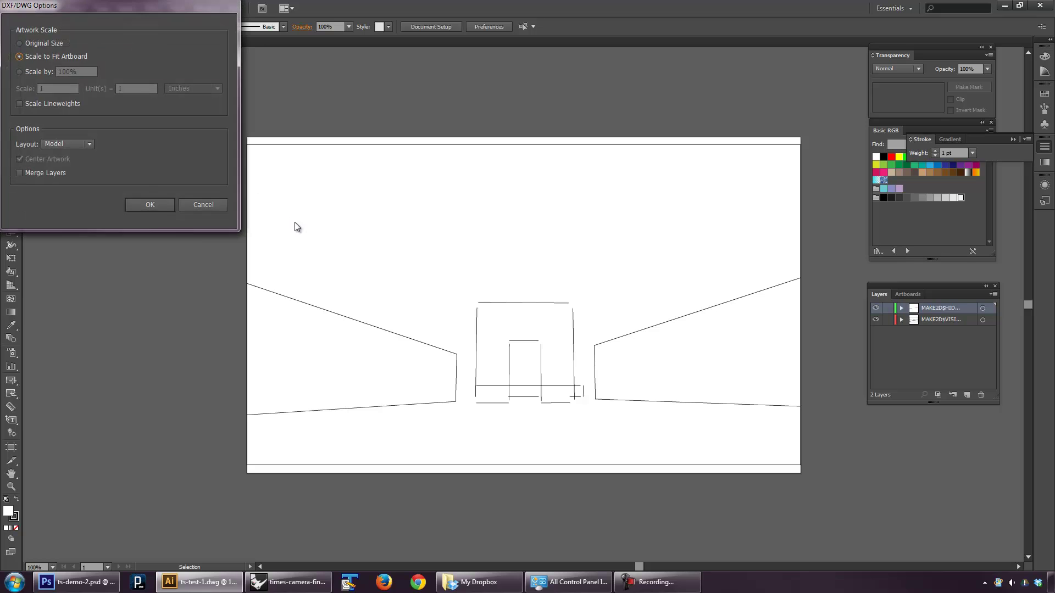
pyautogui.click(155, 208)
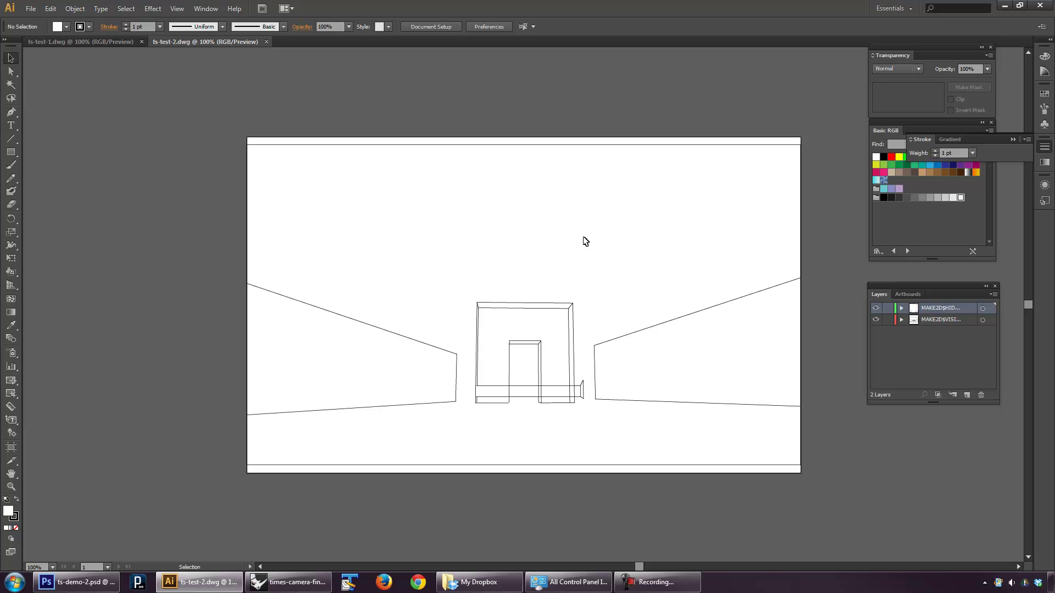
# - Select all the linework, scale it uniformly to 95%, and check the outer frame rectangle
pyautogui.press('a')
pyautogui.hotkey('ctrl', 'a')
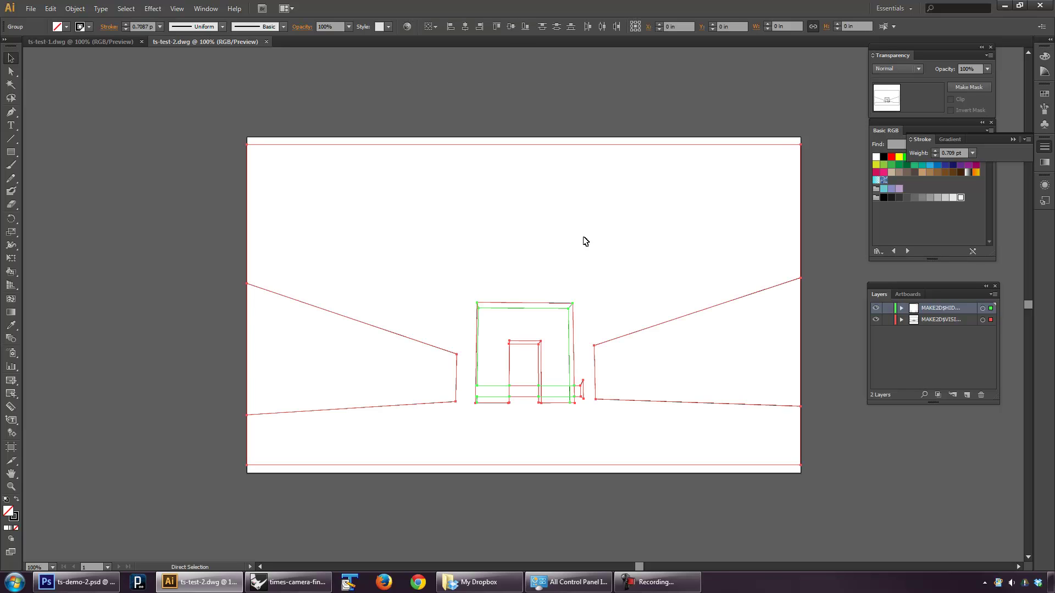
pyautogui.press('v')
pyautogui.click(75, 8)
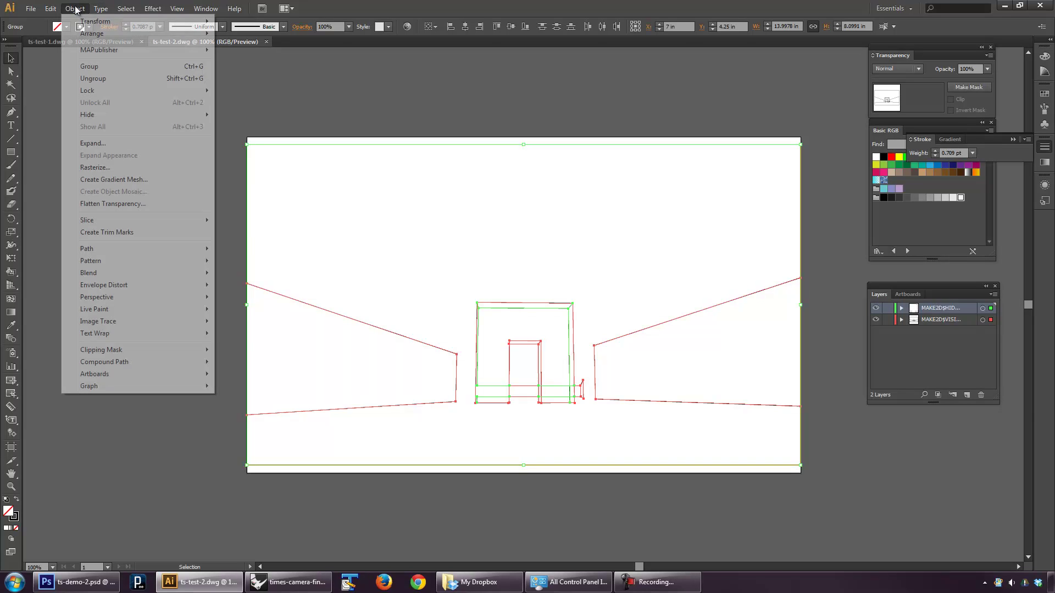
pyautogui.moveTo(110, 21)
pyautogui.click(248, 77)
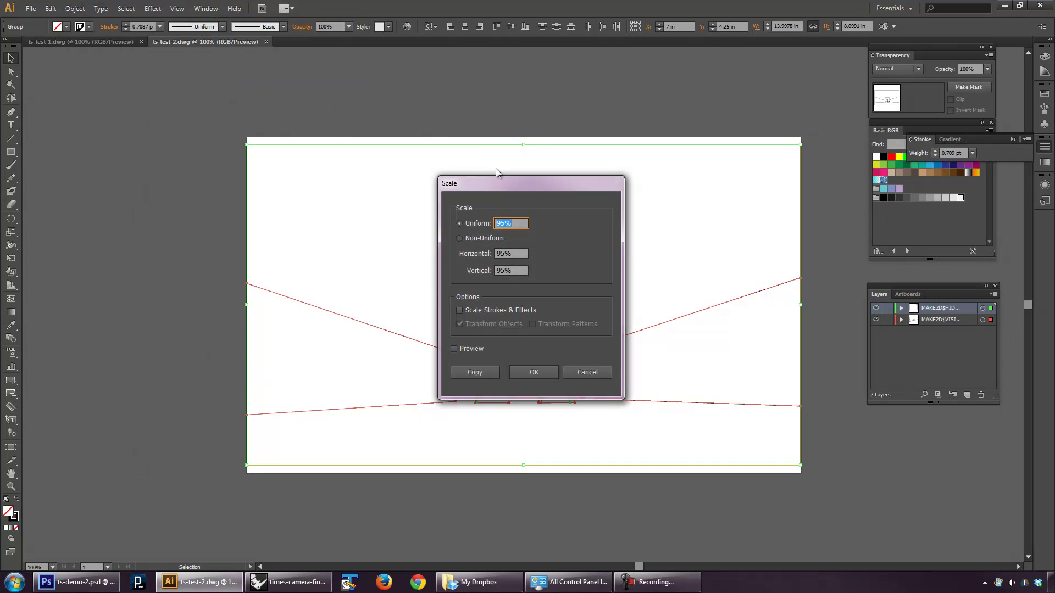
pyautogui.click(541, 373)
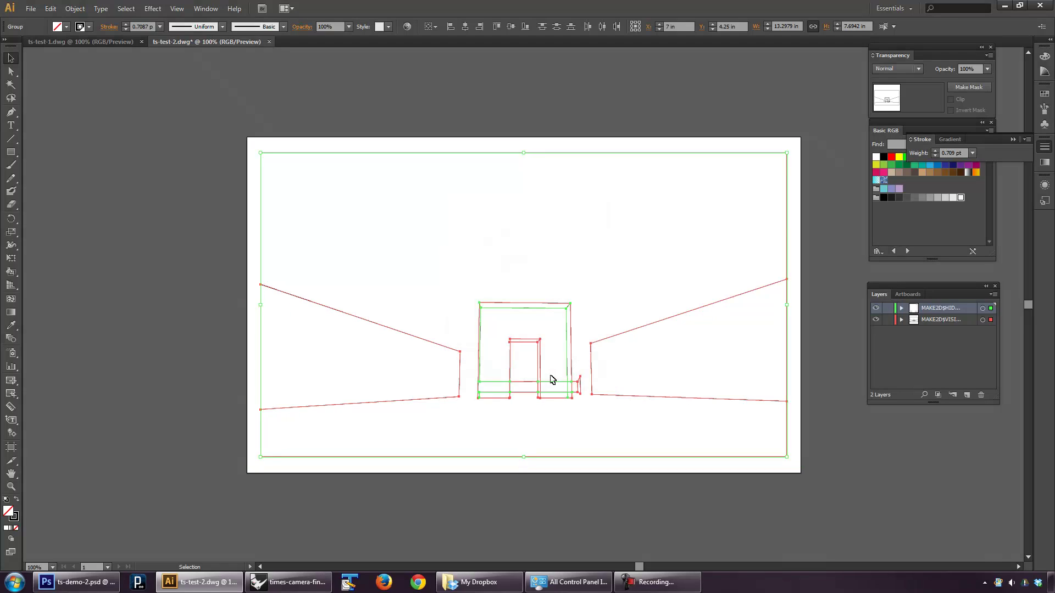
pyautogui.click(817, 235)
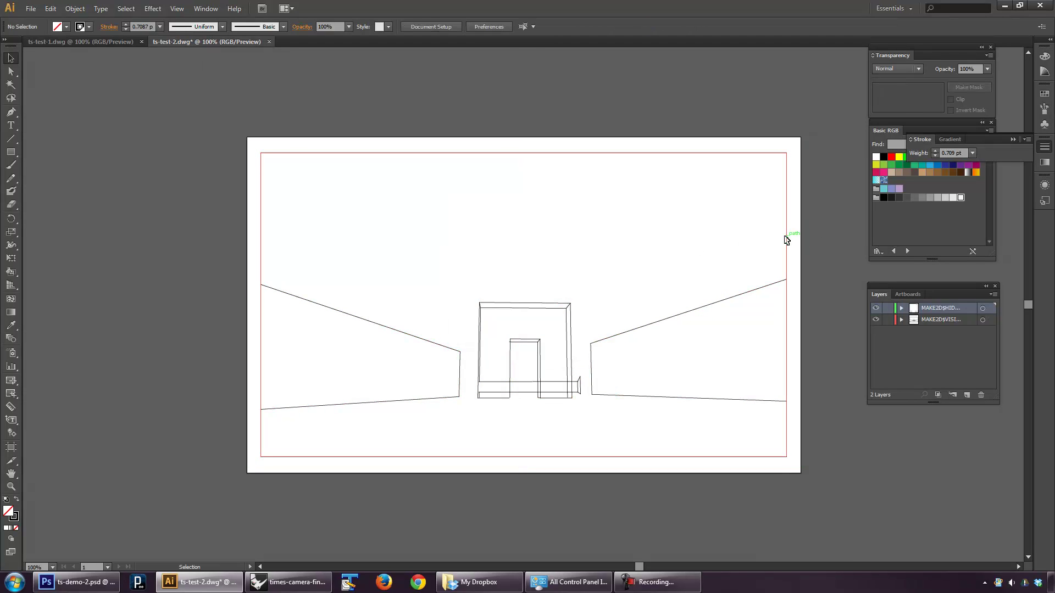
pyautogui.click(787, 245)
pyautogui.click(828, 242)
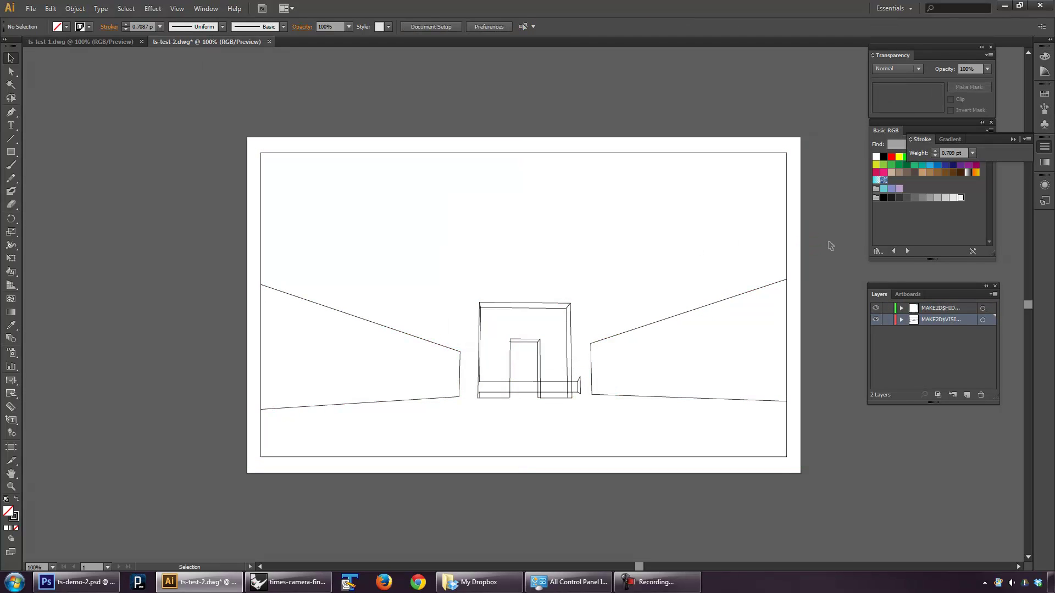
# - Check the outer frame group, undo to restore the frame rectangle, and pick the Live Paint Bucket
pyautogui.click(788, 253)
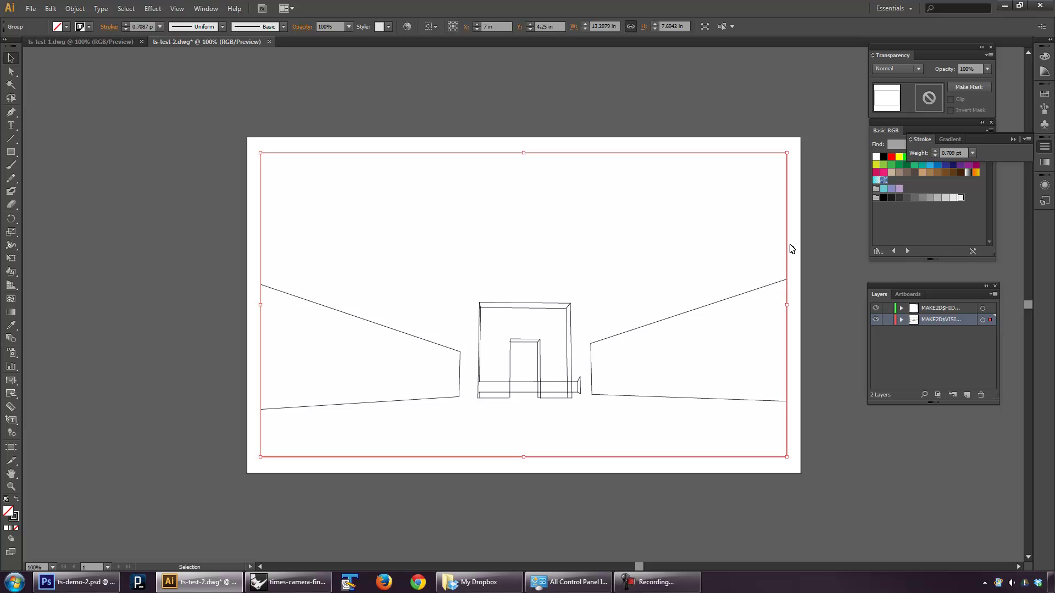
pyautogui.click(802, 259)
pyautogui.click(790, 255)
pyautogui.click(791, 257)
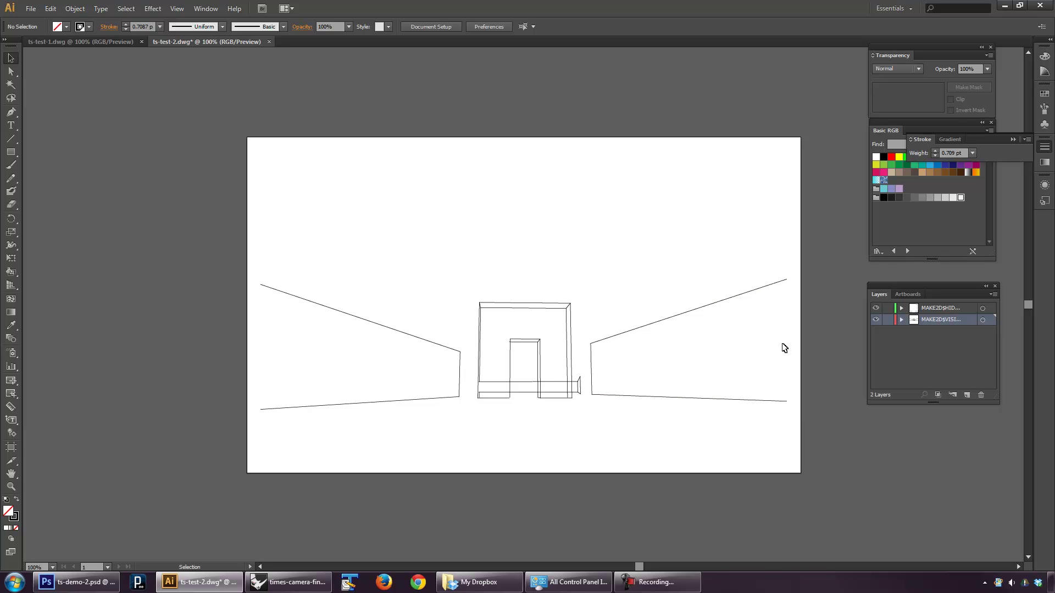
pyautogui.press('a')
pyautogui.hotkey('ctrl', 'z')
pyautogui.click(814, 289)
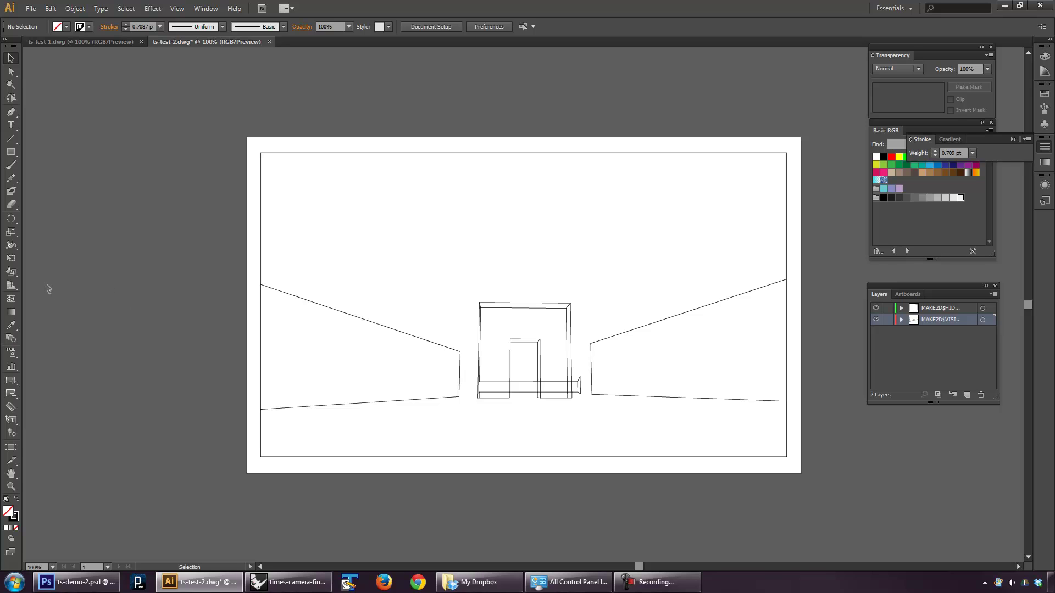
pyautogui.click(8, 271)
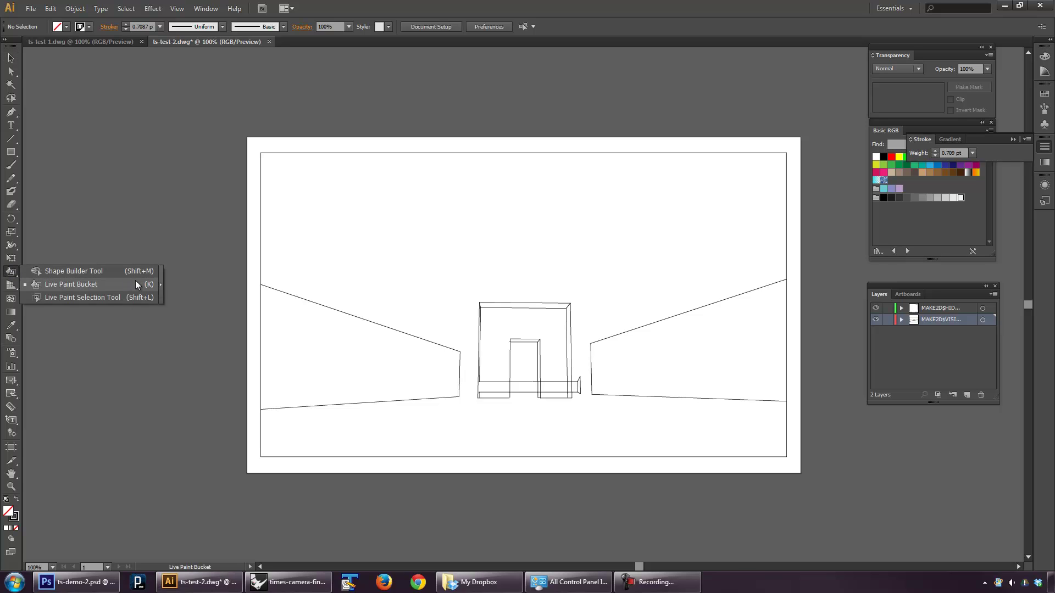
# - Float the Live Paint tools beside the artboard and give all linework a 1 pt stroke
pyautogui.click(161, 283)
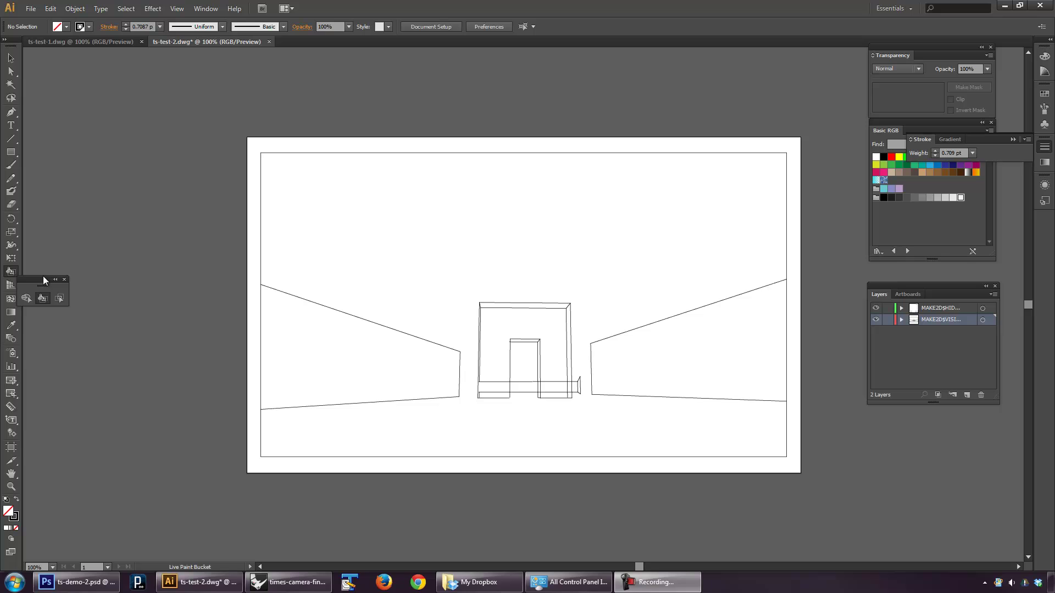
pyautogui.moveTo(43, 276); pyautogui.dragTo(121, 274)
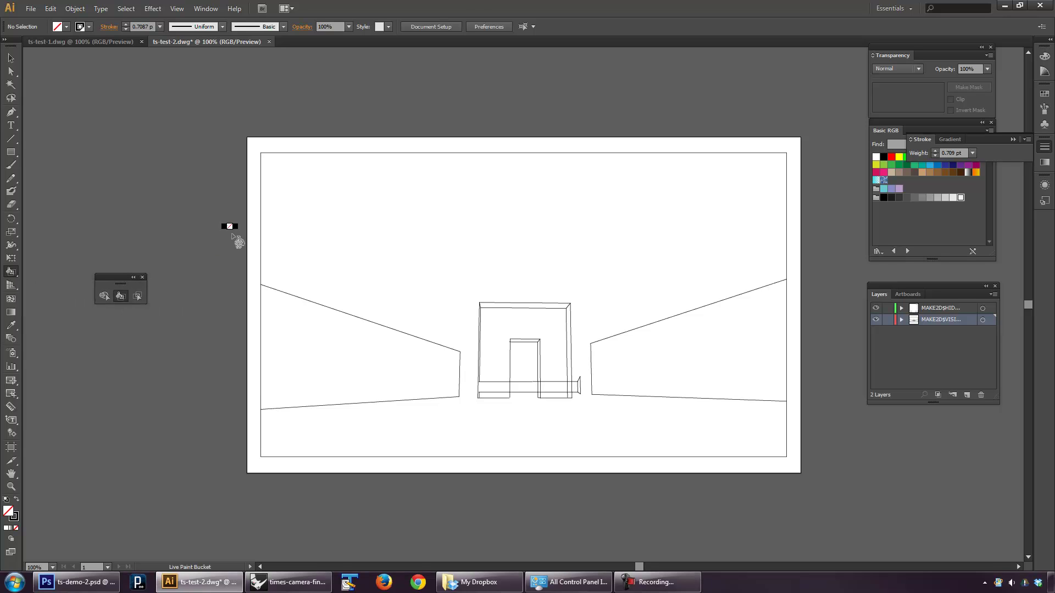
pyautogui.press('v')
pyautogui.hotkey('ctrl', 'a')
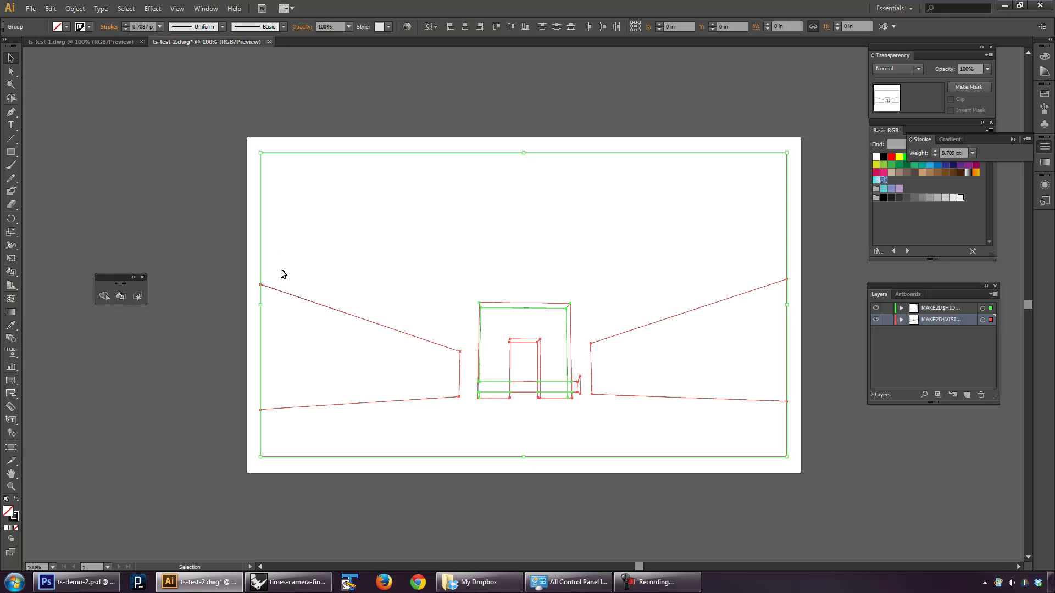
pyautogui.click(972, 152)
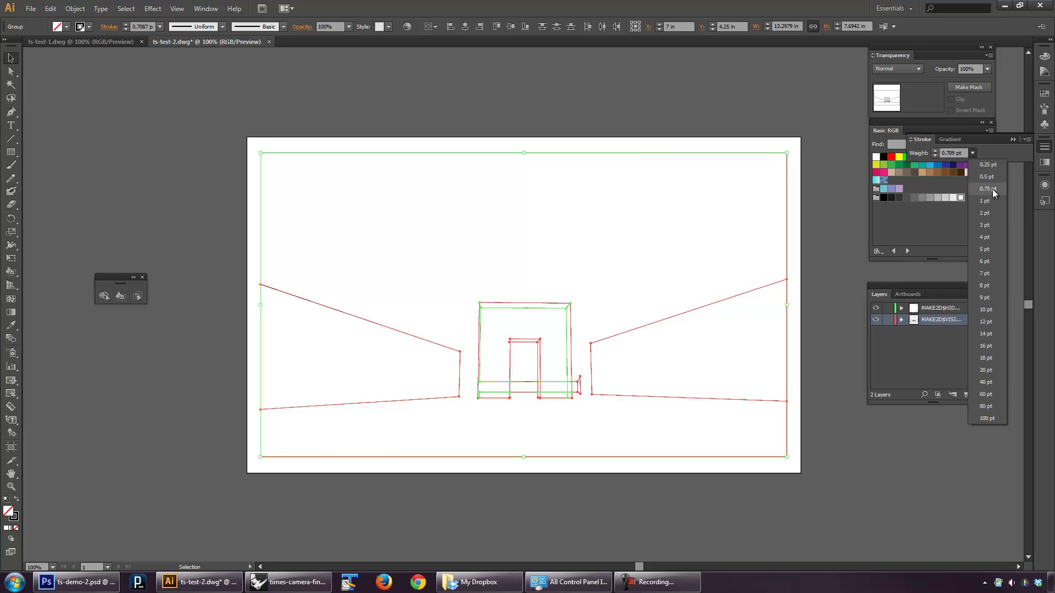
pyautogui.click(989, 205)
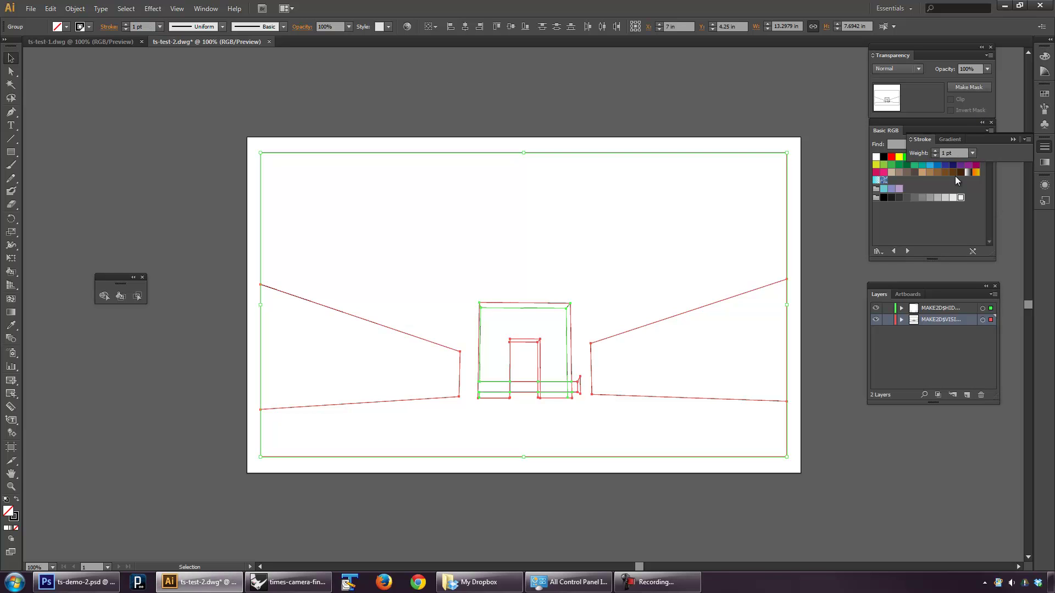
pyautogui.click(823, 106)
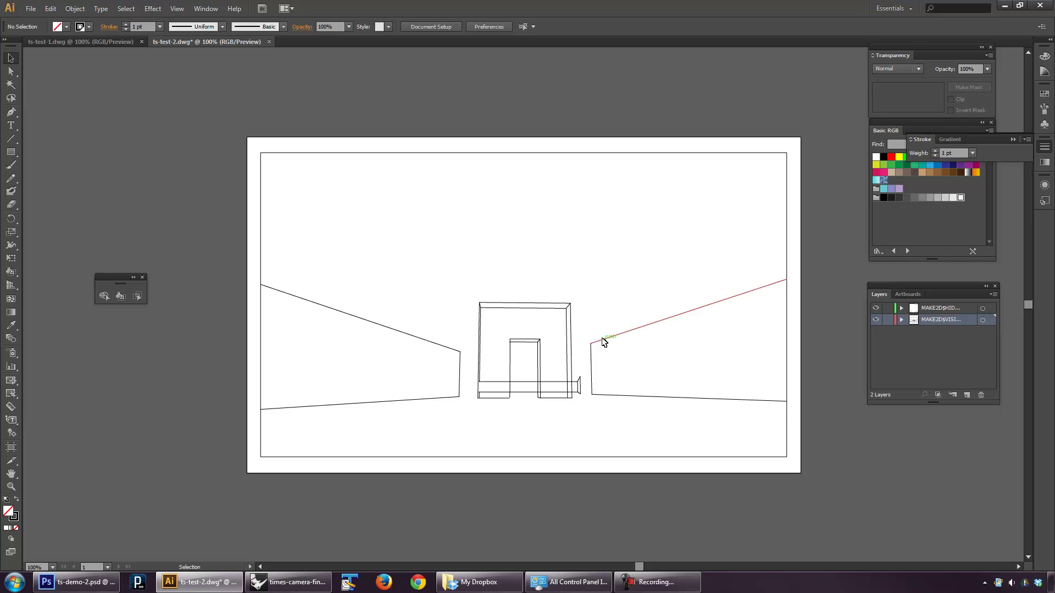
# - Collapse the Stroke panel, turn off the MAKE2D$HID hidden-lines layer, and select the remaining artwork
pyautogui.click(1012, 139)
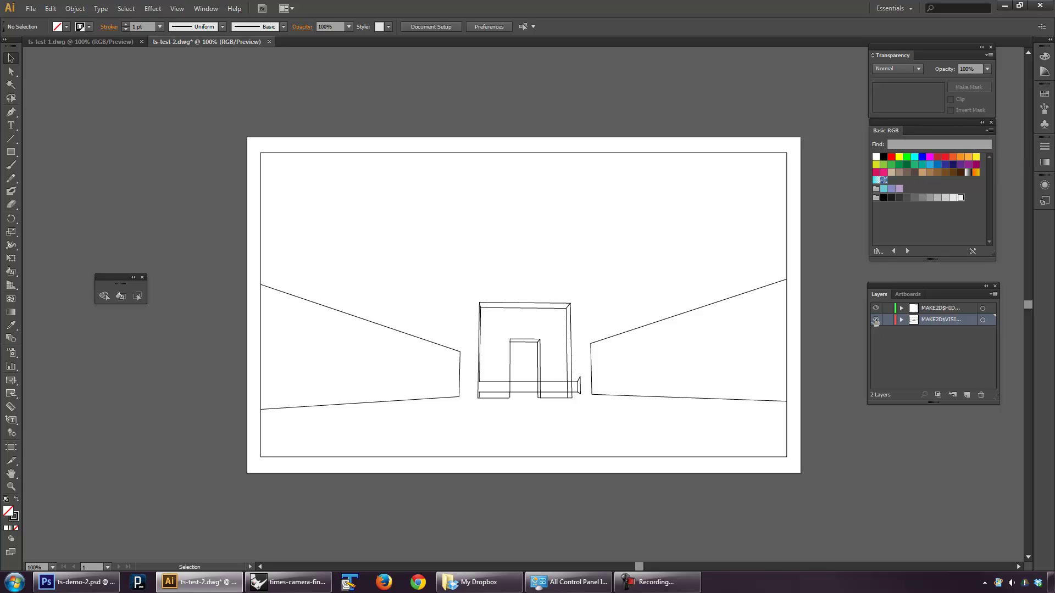
pyautogui.click(876, 320)
pyautogui.click(876, 320)
pyautogui.click(878, 308)
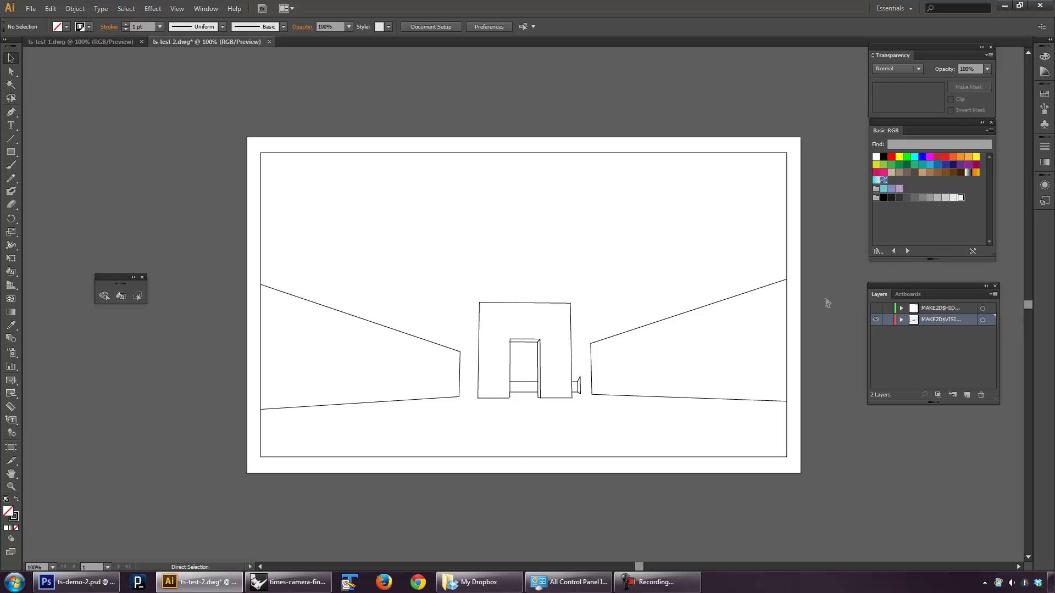
pyautogui.hotkey('ctrl', 'a')
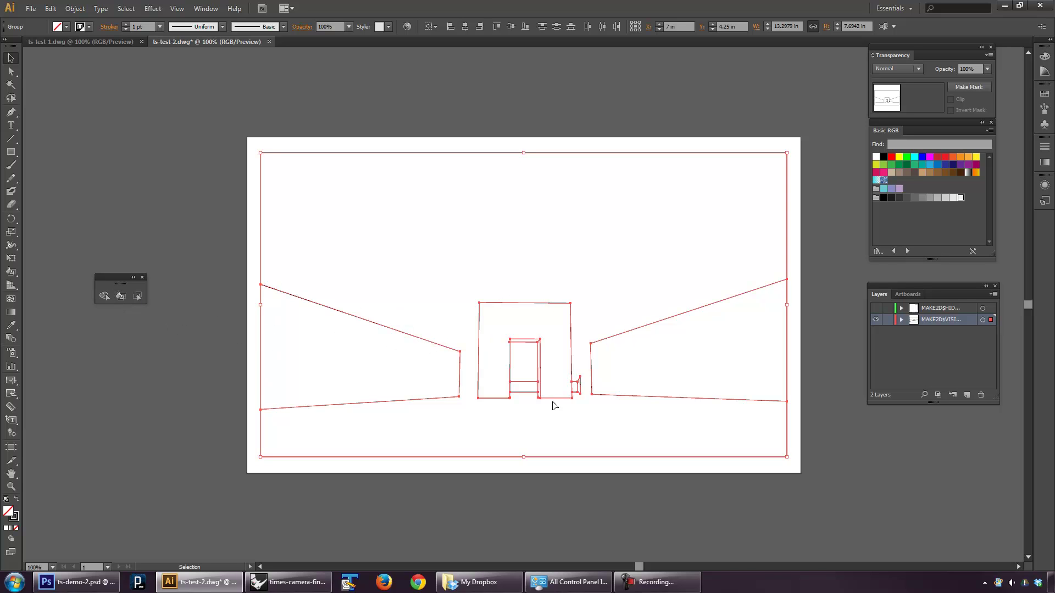
# - Create Layer 3 with a light gray rectangle spanning the artboard, then lock it
pyautogui.click(160, 111)
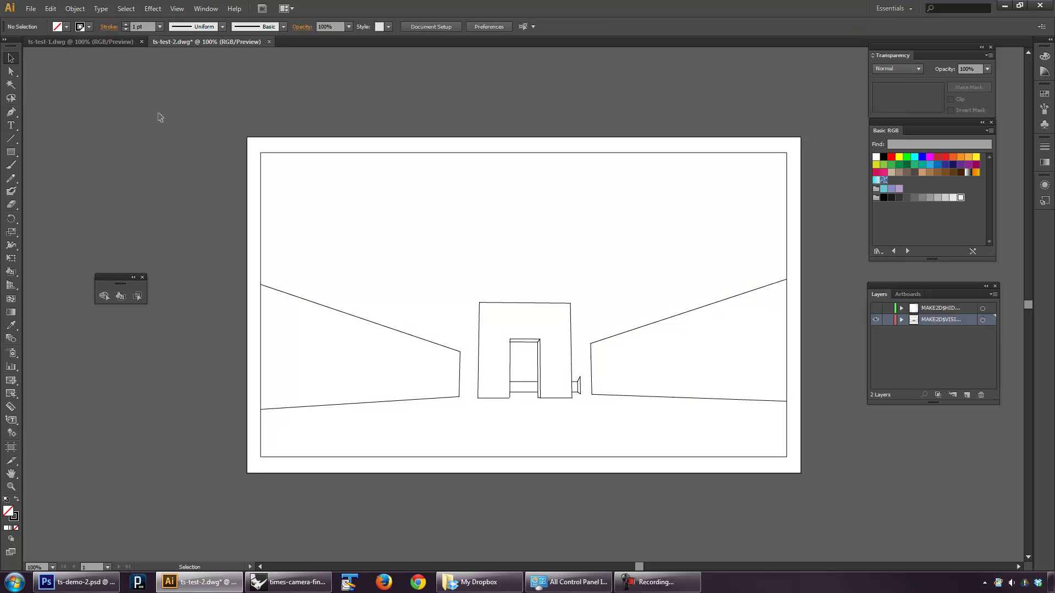
pyautogui.click(966, 395)
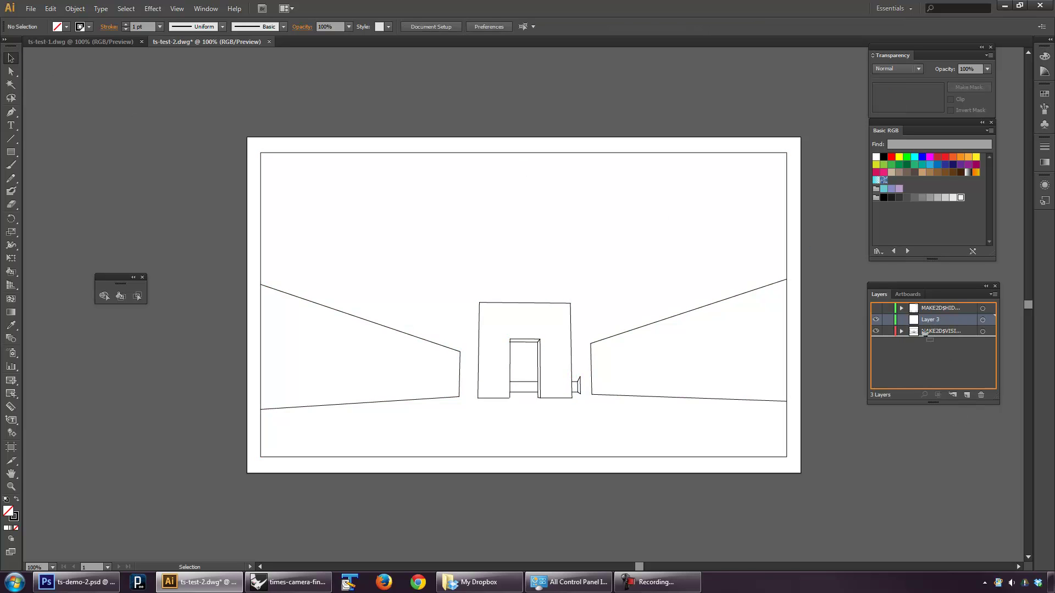
pyautogui.click(11, 152)
pyautogui.click(945, 197)
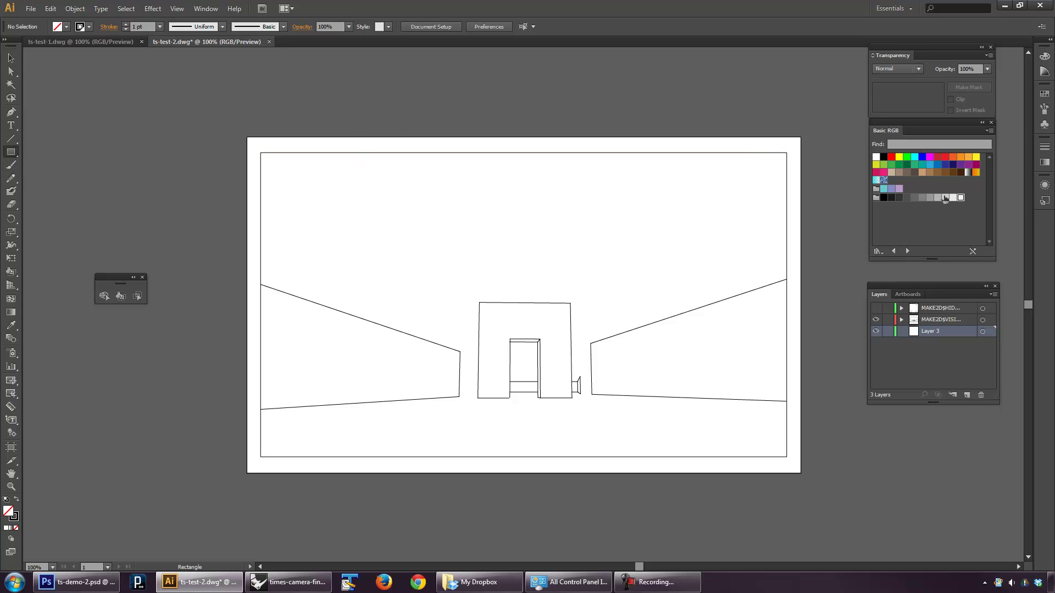
pyautogui.moveTo(244, 137); pyautogui.dragTo(799, 471)
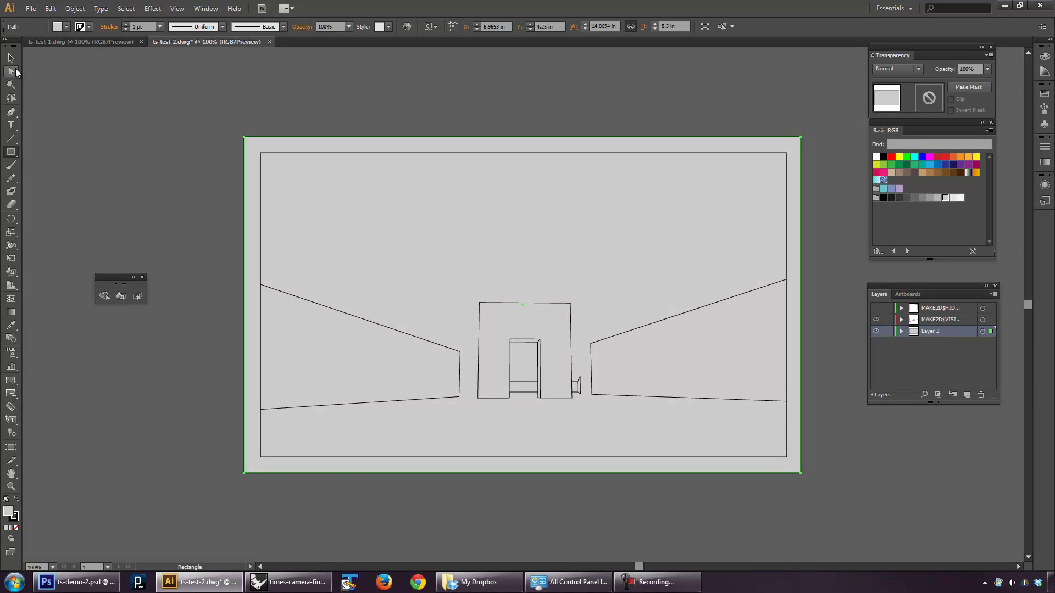
pyautogui.click(11, 57)
pyautogui.click(111, 102)
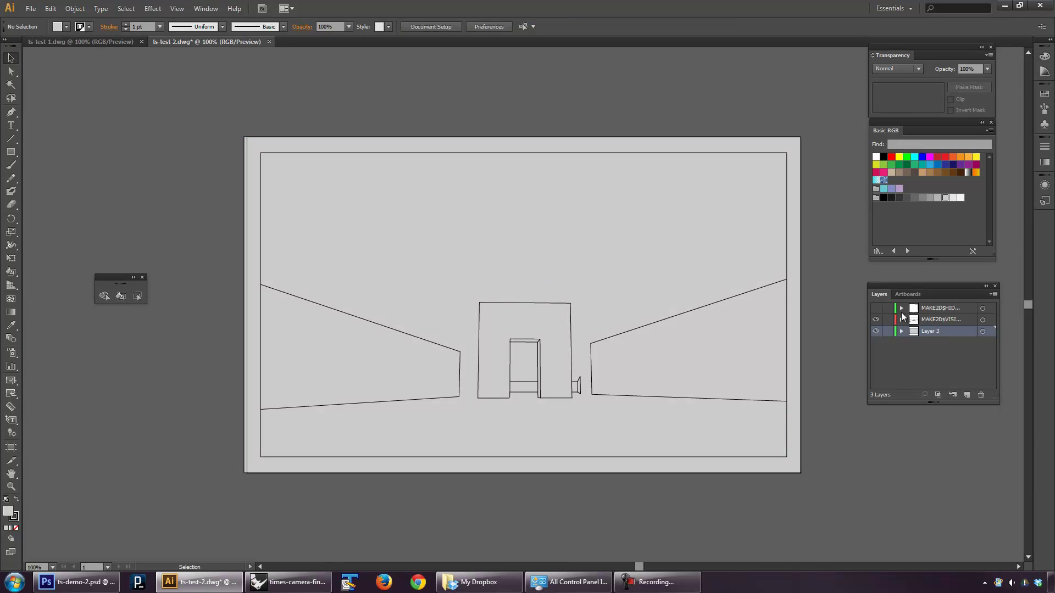
# - Live-paint the area around the doorway and both side walls white
pyautogui.click(945, 319)
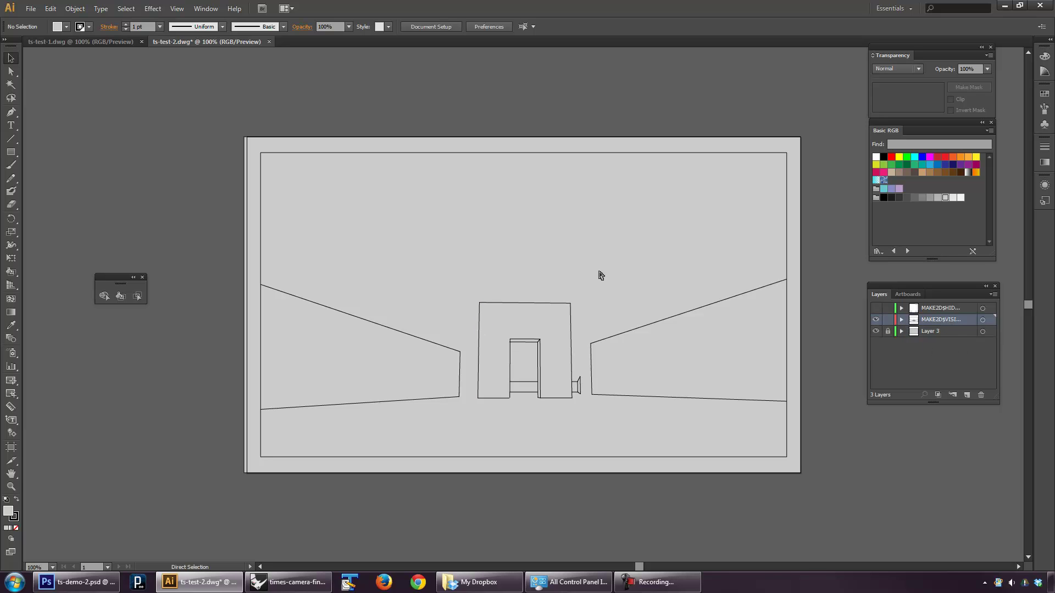
pyautogui.hotkey('ctrl', 'a')
pyautogui.click(120, 296)
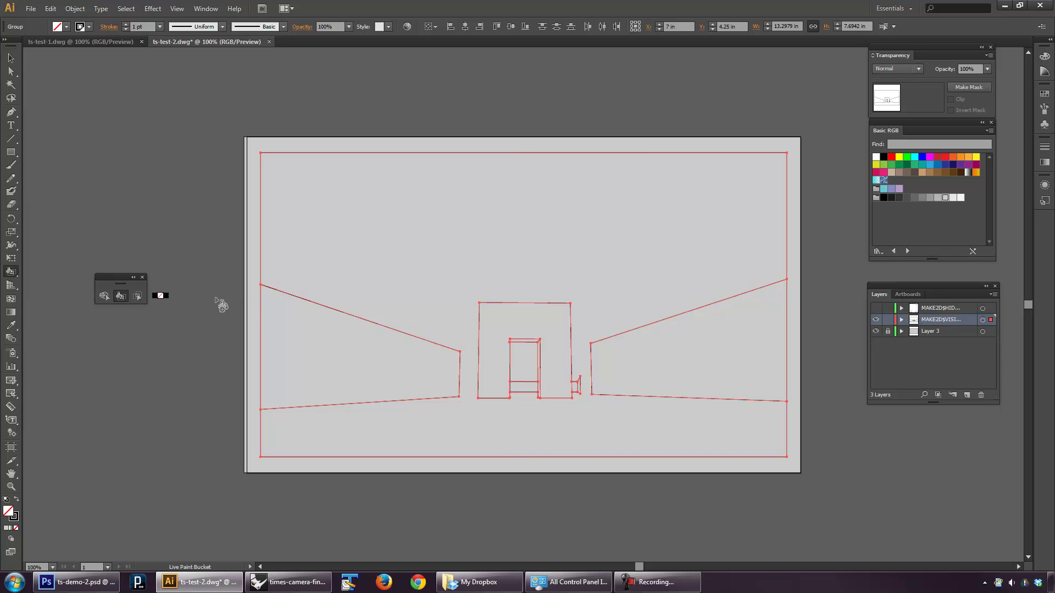
pyautogui.click(876, 158)
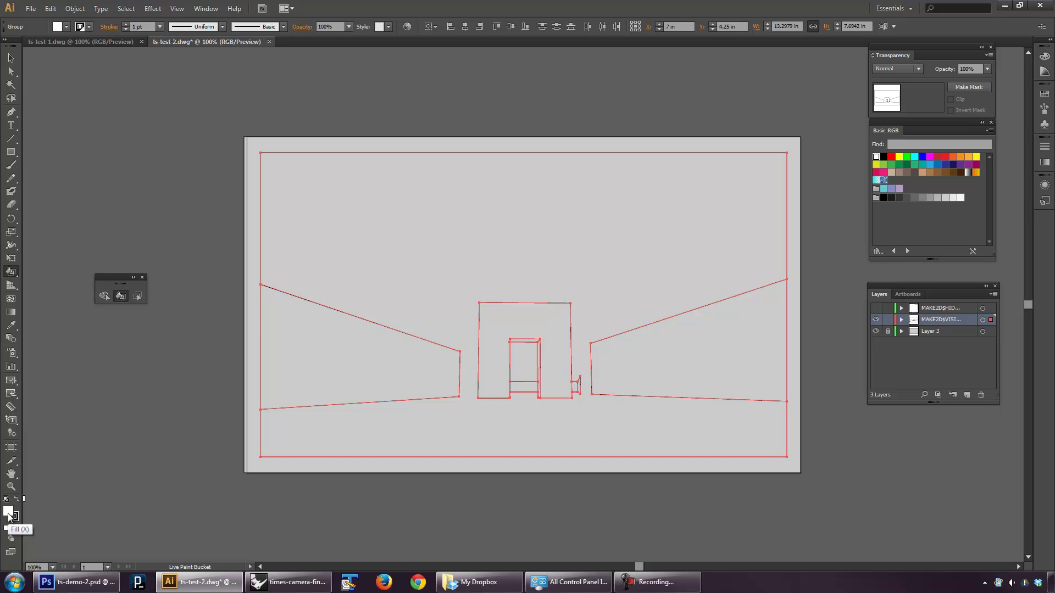
pyautogui.click(531, 333)
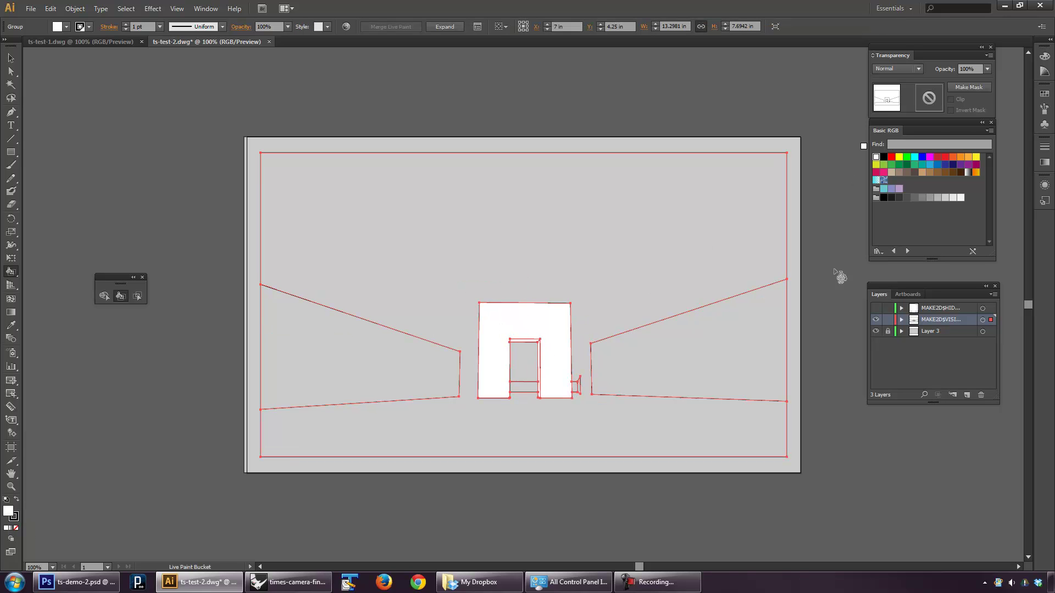
pyautogui.click(725, 325)
pyautogui.click(373, 352)
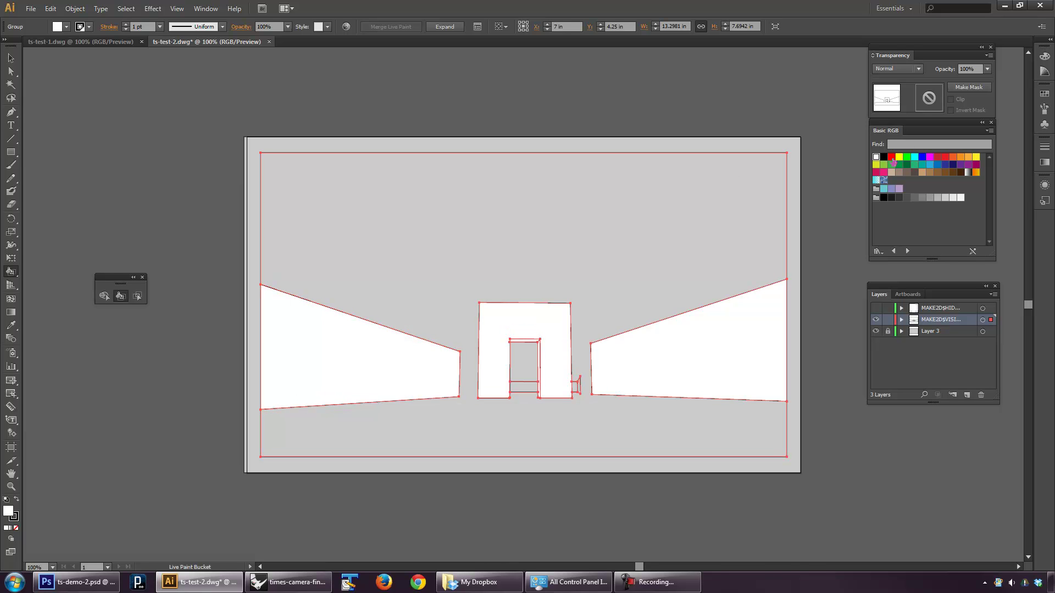
# - Paint the doorway bottom and the sliver beside the door frame red
pyautogui.click(892, 157)
pyautogui.click(526, 387)
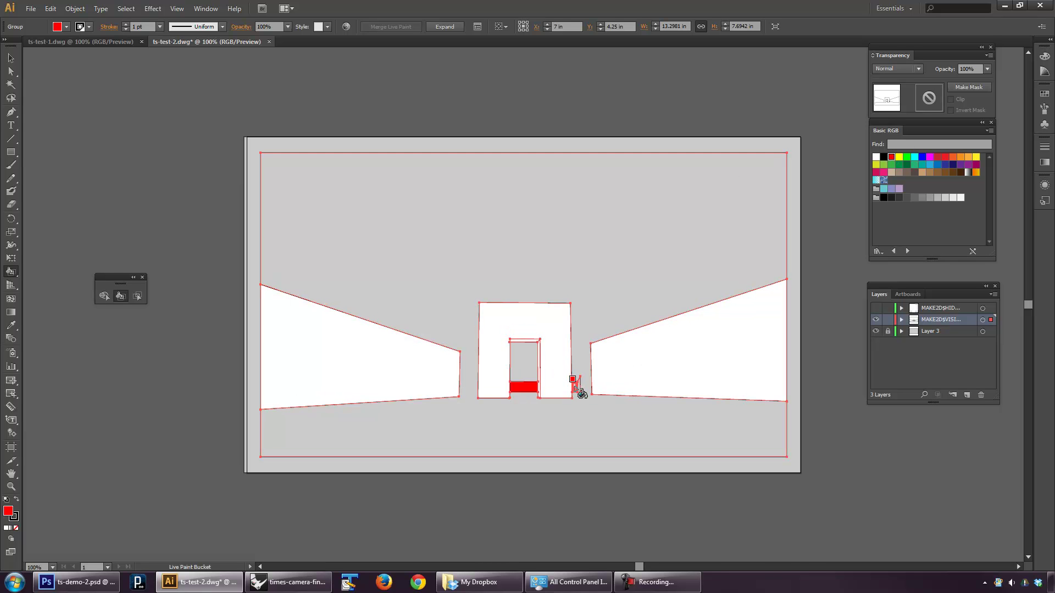
pyautogui.click(577, 386)
pyautogui.click(11, 58)
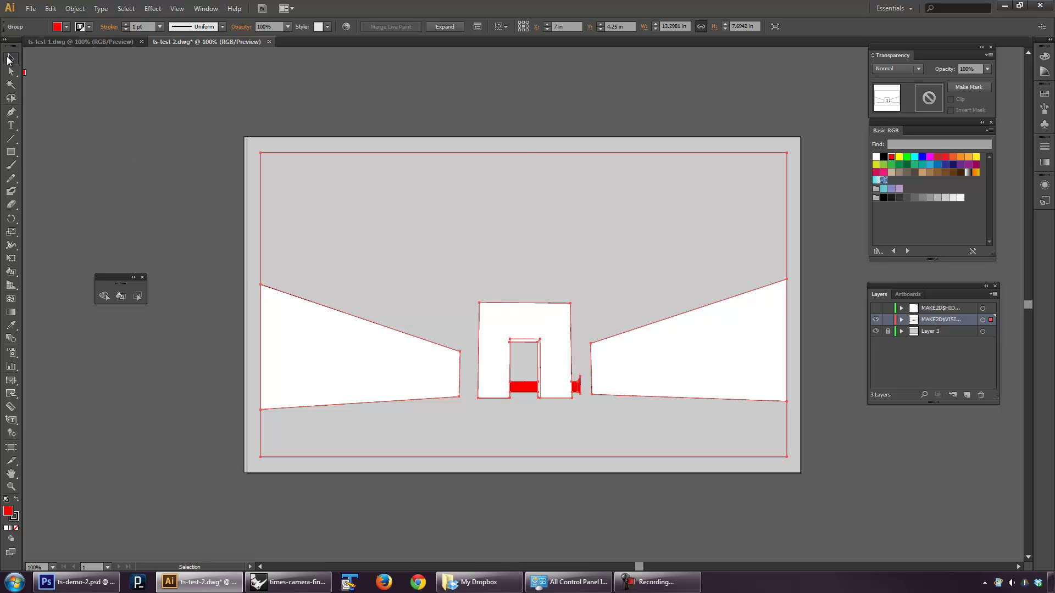
# - Ungroup the painted drawing to expose its Live Paint object
pyautogui.click(207, 187)
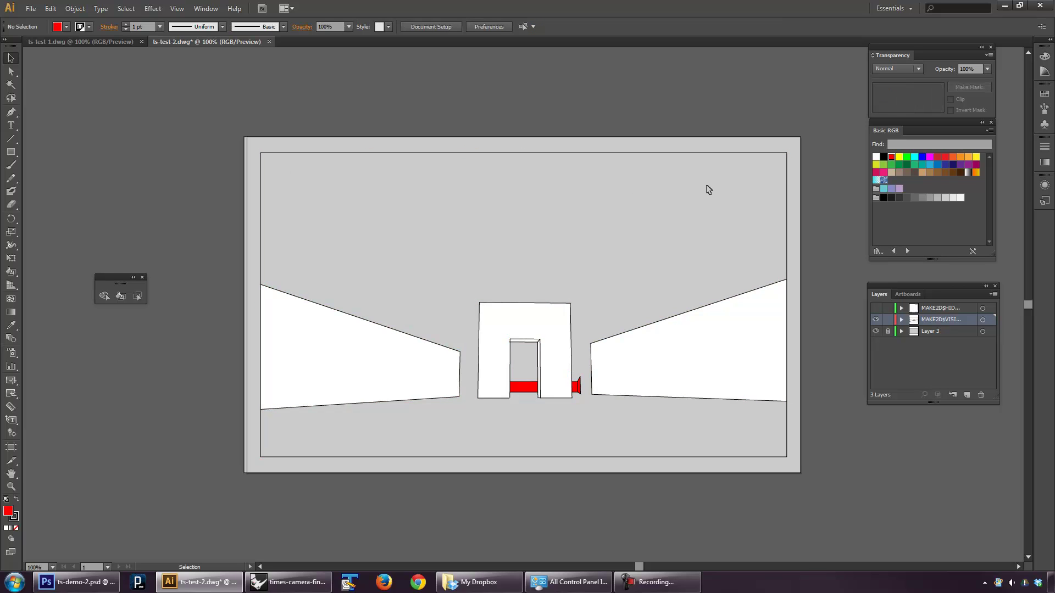
pyautogui.click(902, 320)
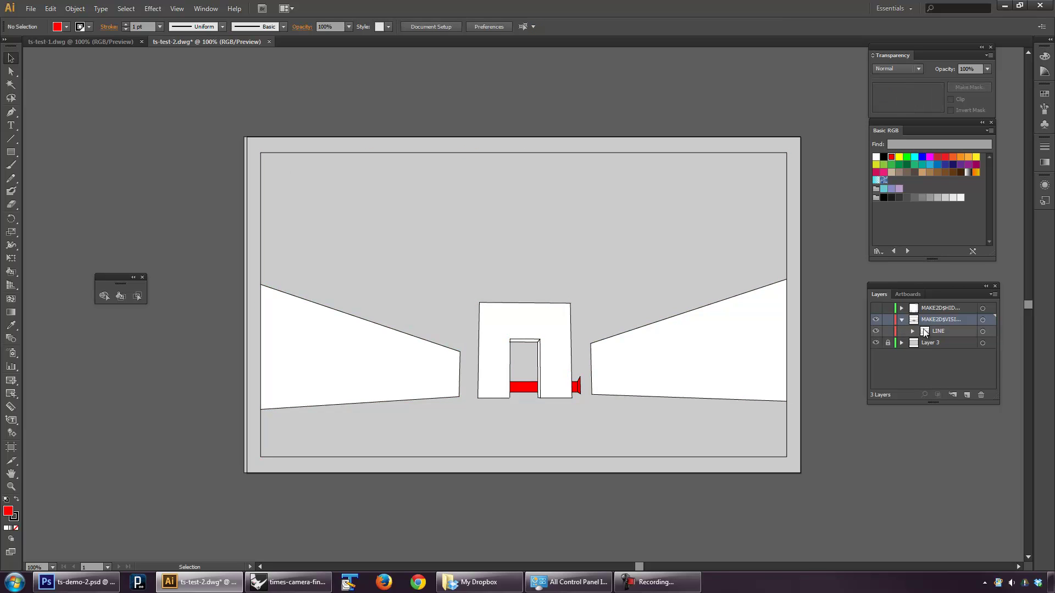
pyautogui.click(789, 267)
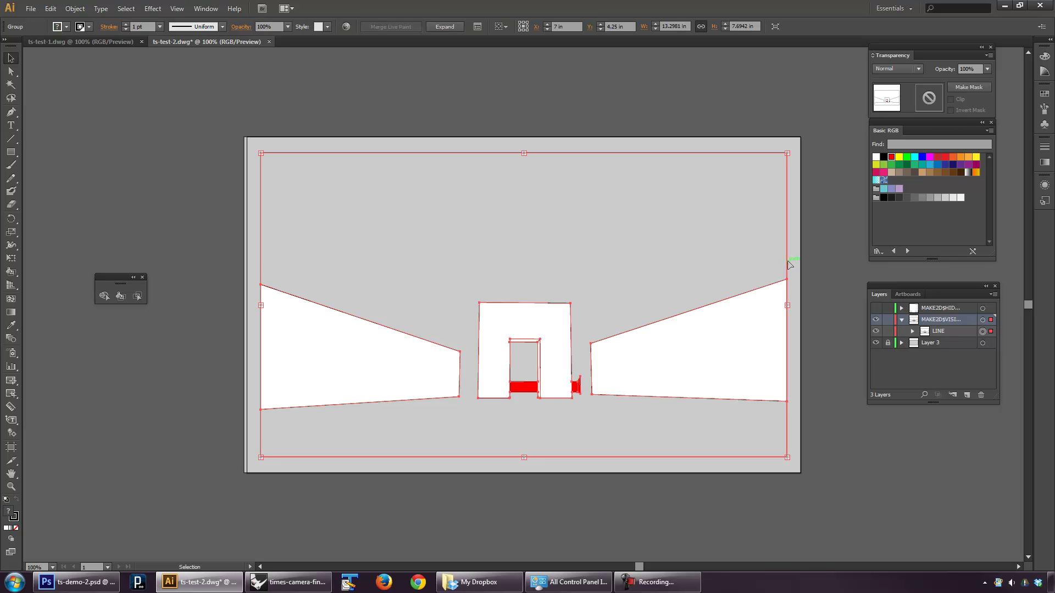
pyautogui.rightClick(790, 266)
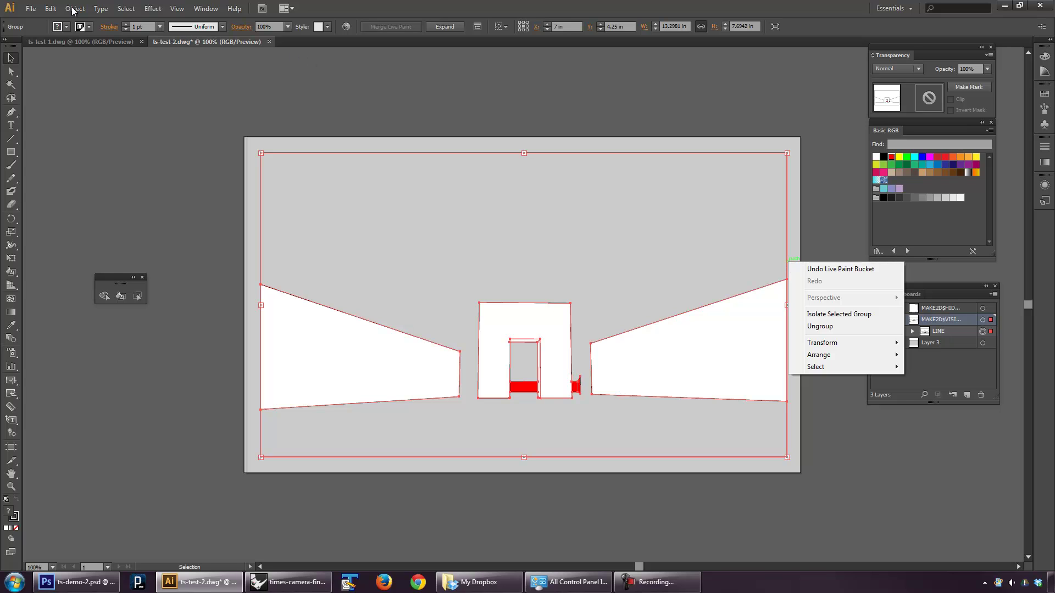
pyautogui.click(827, 327)
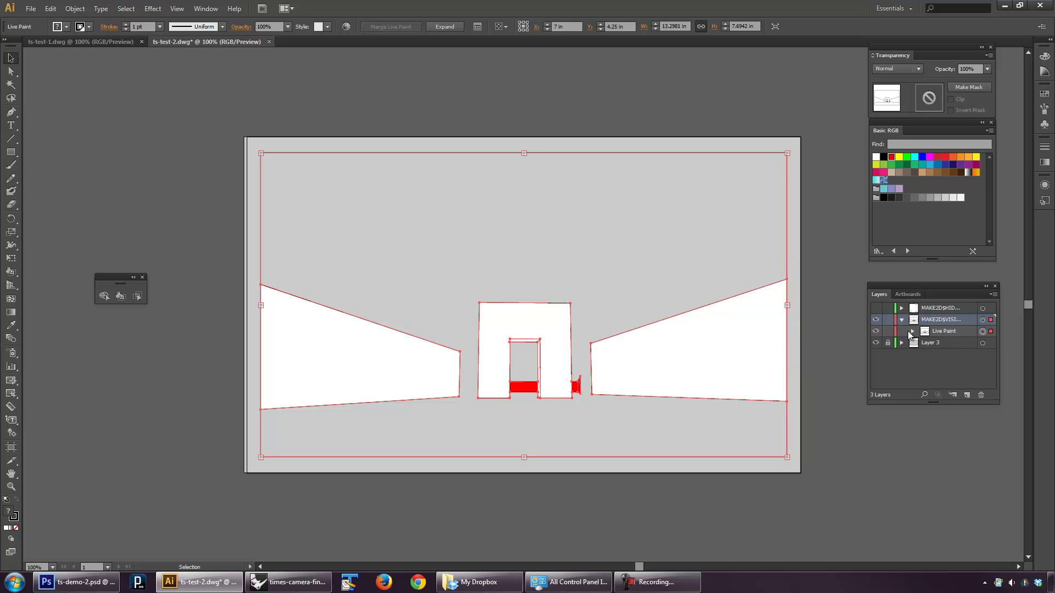
pyautogui.click(912, 332)
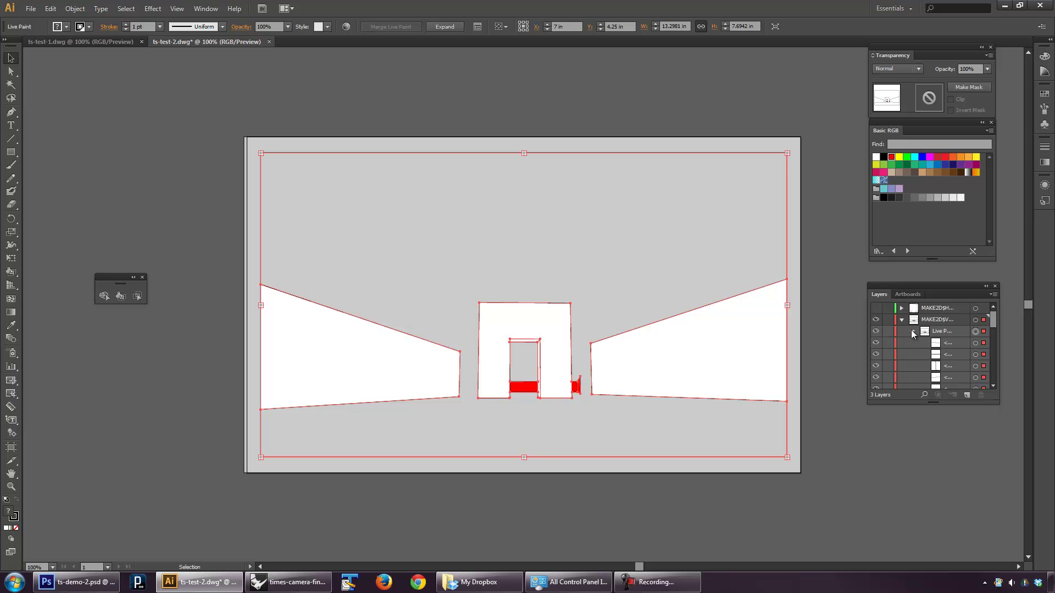
pyautogui.click(912, 332)
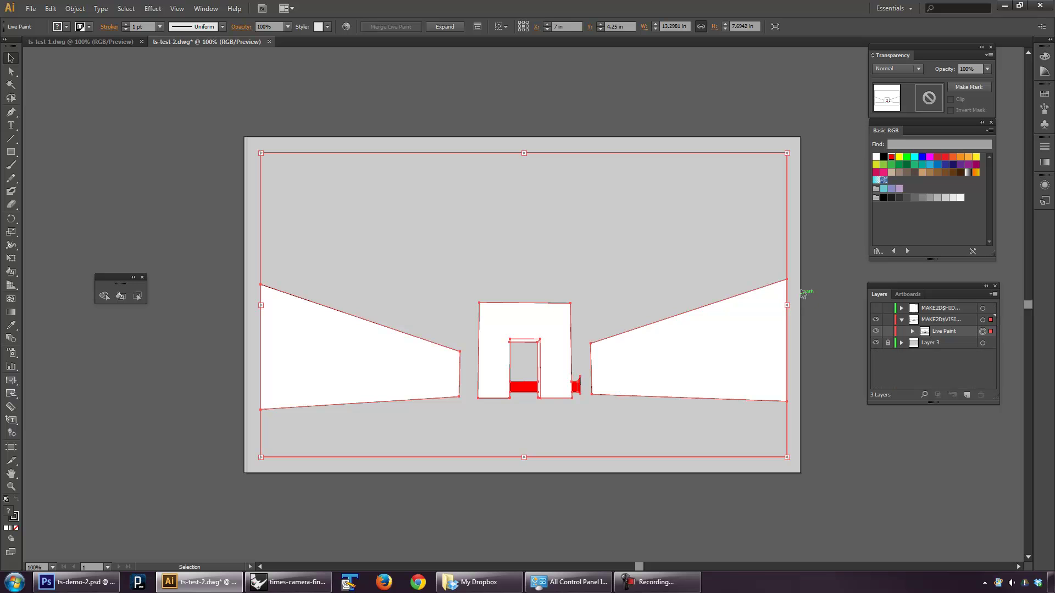
# - Expand the Live Paint into ordinary artwork and ungroup it into outline and fill groups
pyautogui.rightClick(788, 221)
pyautogui.click(75, 10)
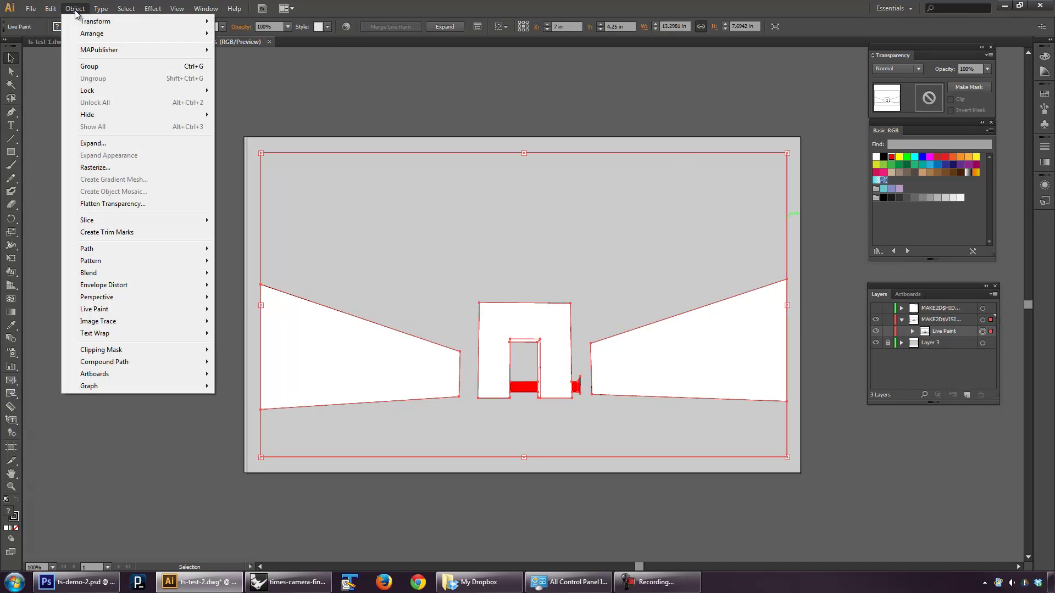
pyautogui.moveTo(134, 309)
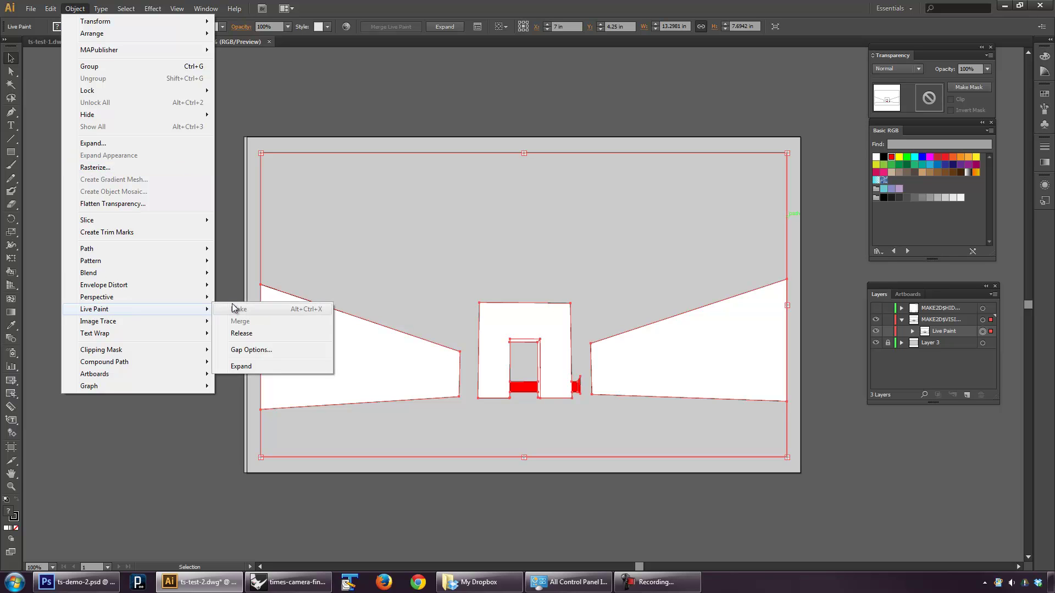
pyautogui.click(242, 366)
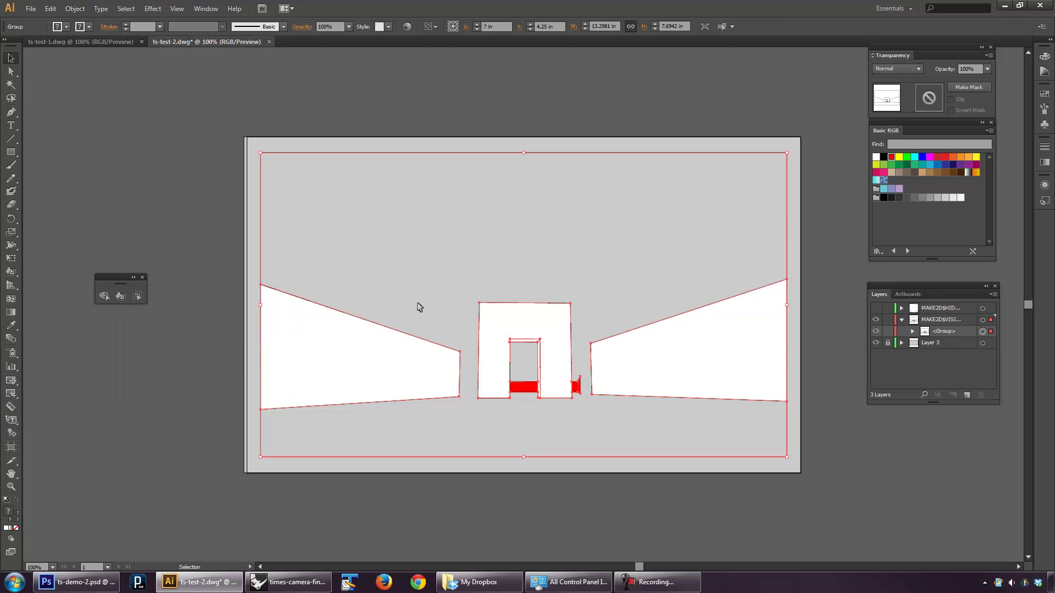
pyautogui.rightClick(691, 282)
pyautogui.click(746, 352)
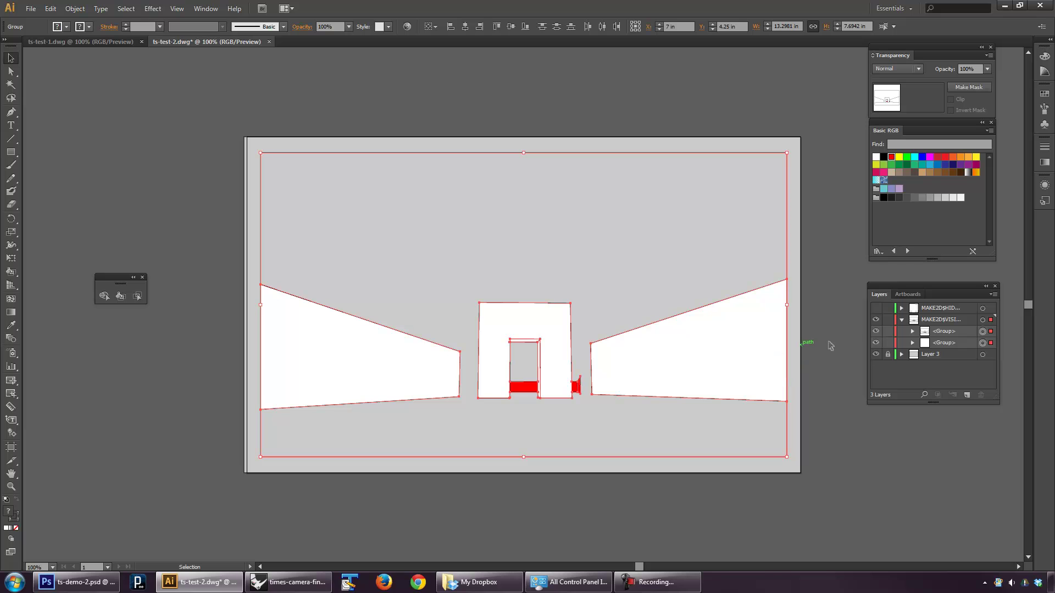
# - Deselect everything and toggle each group's visibility to identify the outline and fill groups
pyautogui.hotkey('ctrl', 'shift', 'a')
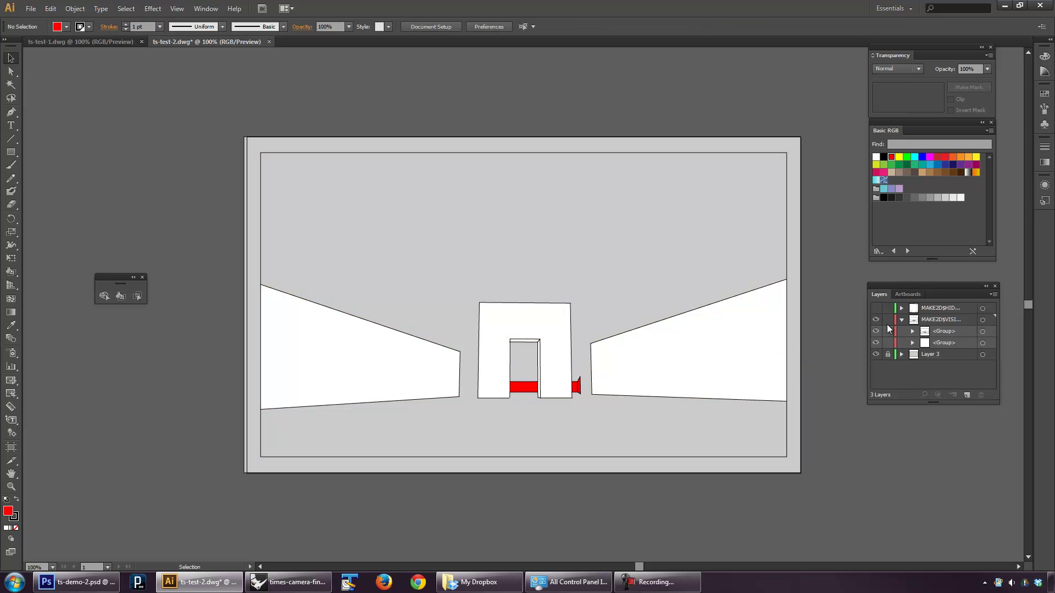
pyautogui.click(876, 332)
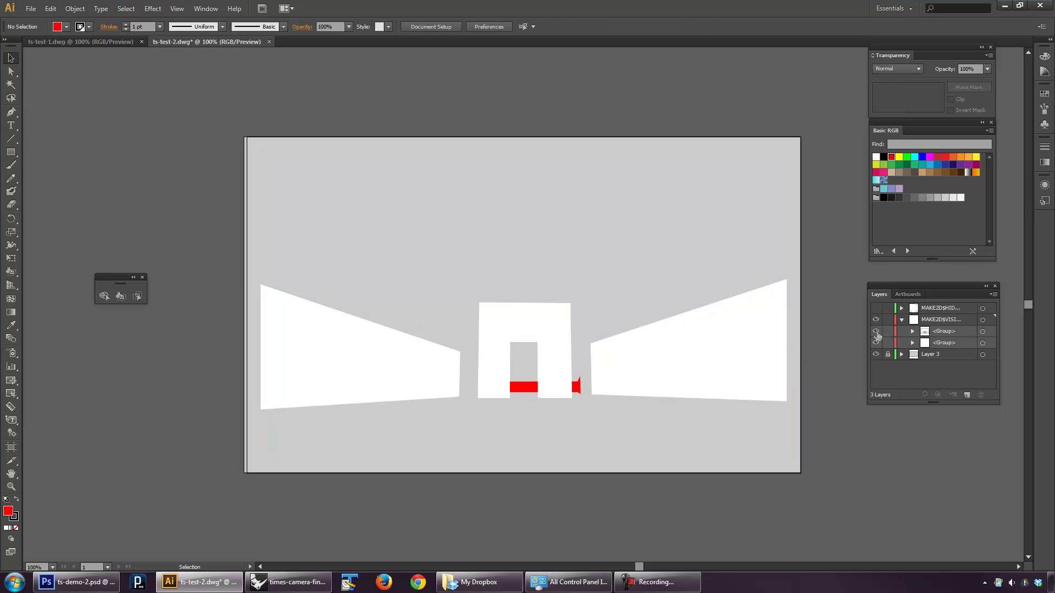
pyautogui.click(877, 332)
pyautogui.click(876, 332)
pyautogui.click(876, 332)
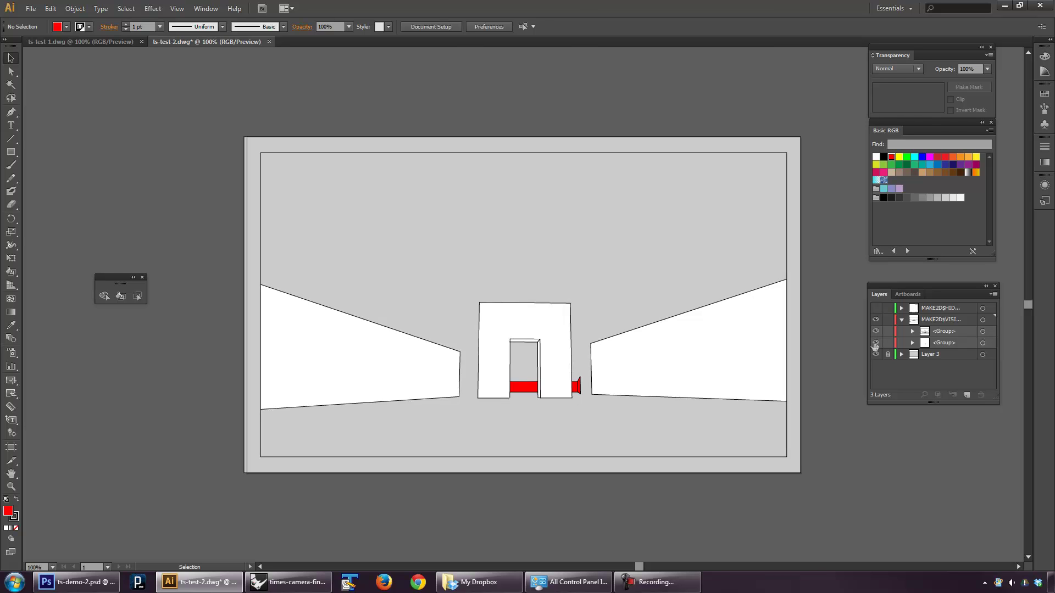
pyautogui.click(876, 343)
pyautogui.click(876, 343)
pyautogui.click(876, 343)
pyautogui.click(876, 343)
pyautogui.click(876, 331)
pyautogui.click(876, 332)
# - Ungroup the outline group into individual paths and deselect
pyautogui.click(790, 254)
pyautogui.rightClick(790, 254)
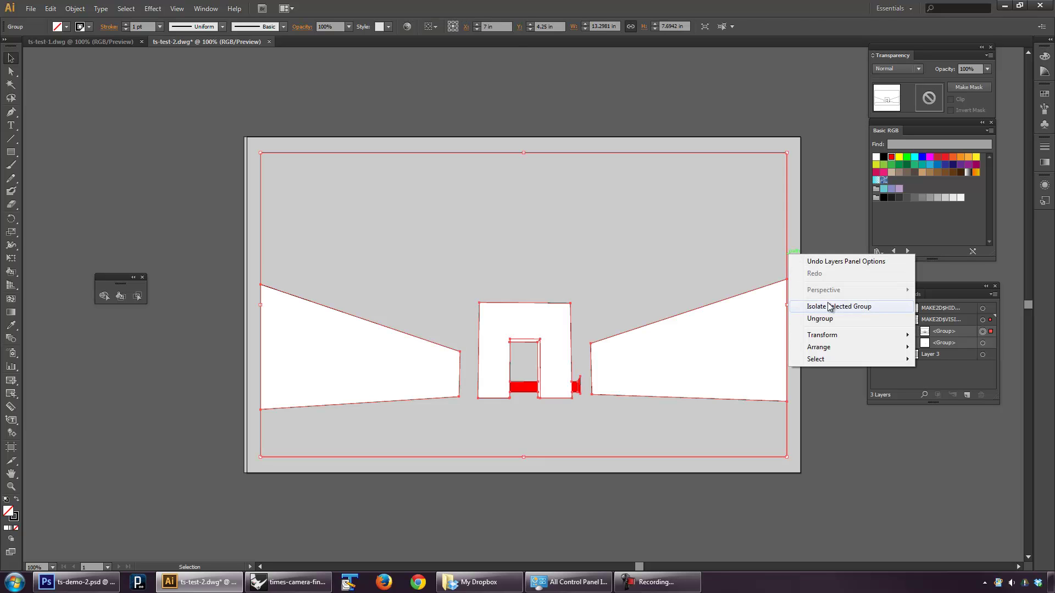
pyautogui.click(832, 320)
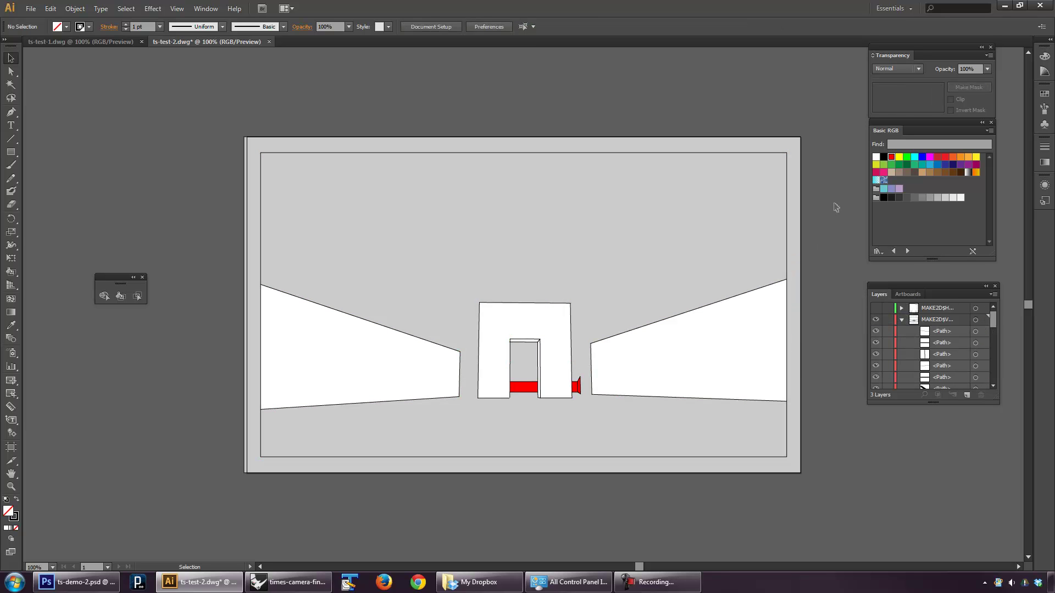
pyautogui.click(768, 195)
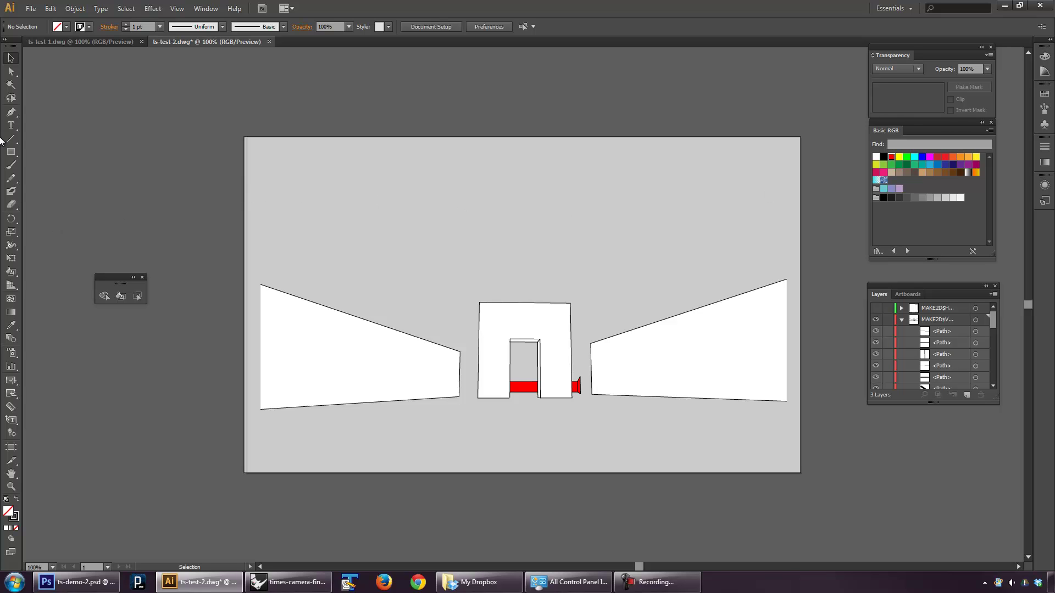
# - Draw Pen lines closing the open outer edges of the left and right walls
pyautogui.click(7, 113)
pyautogui.click(940, 322)
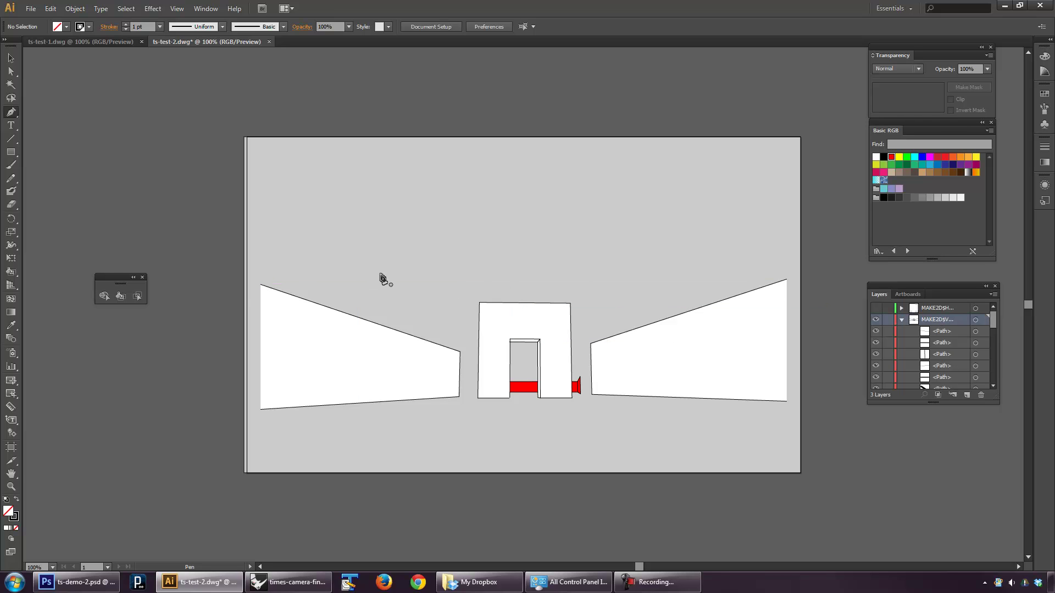
pyautogui.click(262, 286)
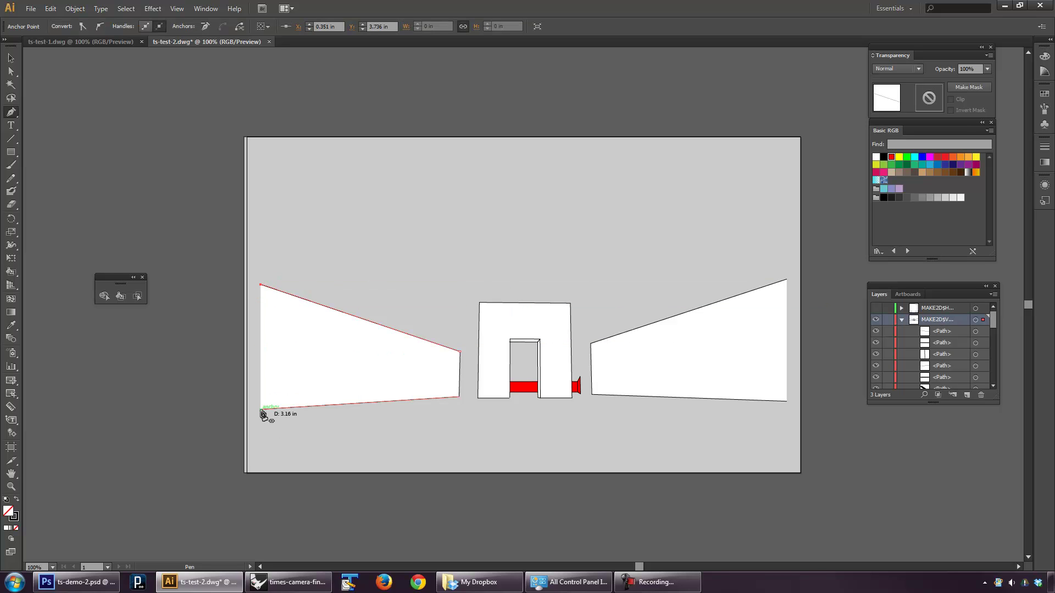
pyautogui.click(262, 410)
pyautogui.click(11, 58)
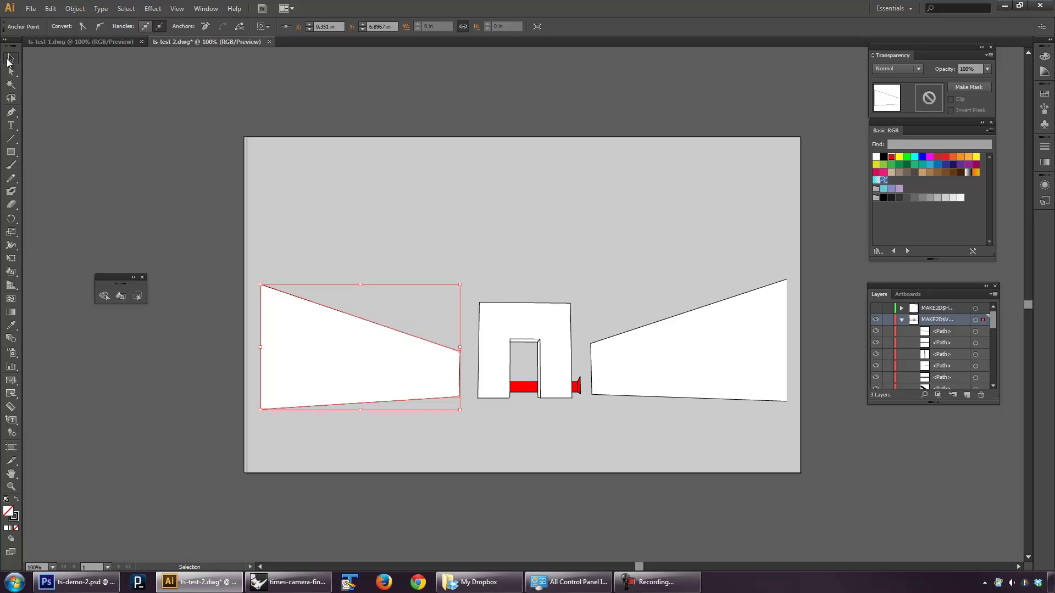
pyautogui.click(170, 83)
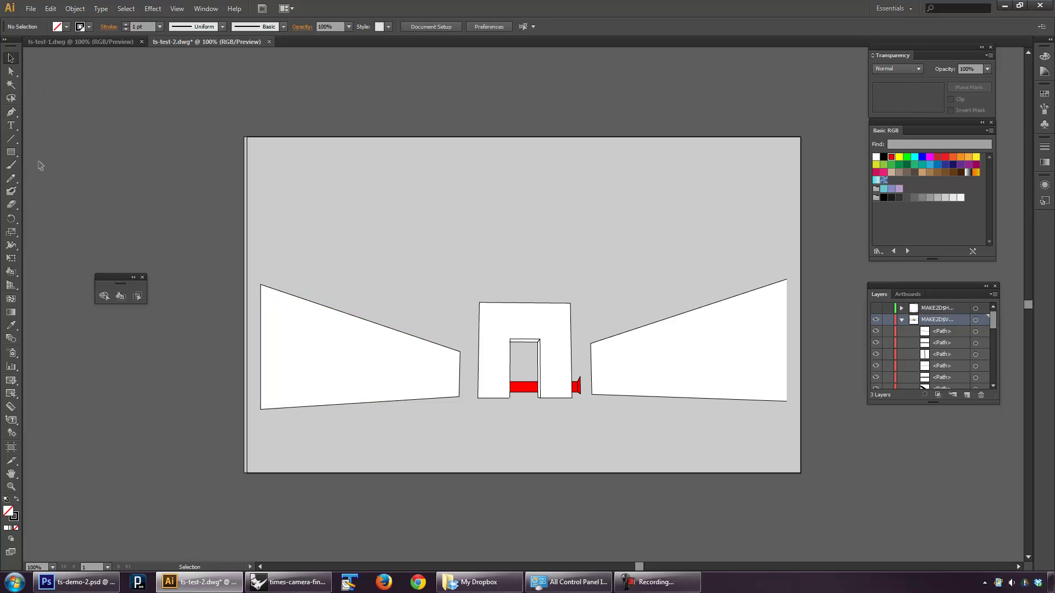
pyautogui.click(11, 111)
pyautogui.click(788, 282)
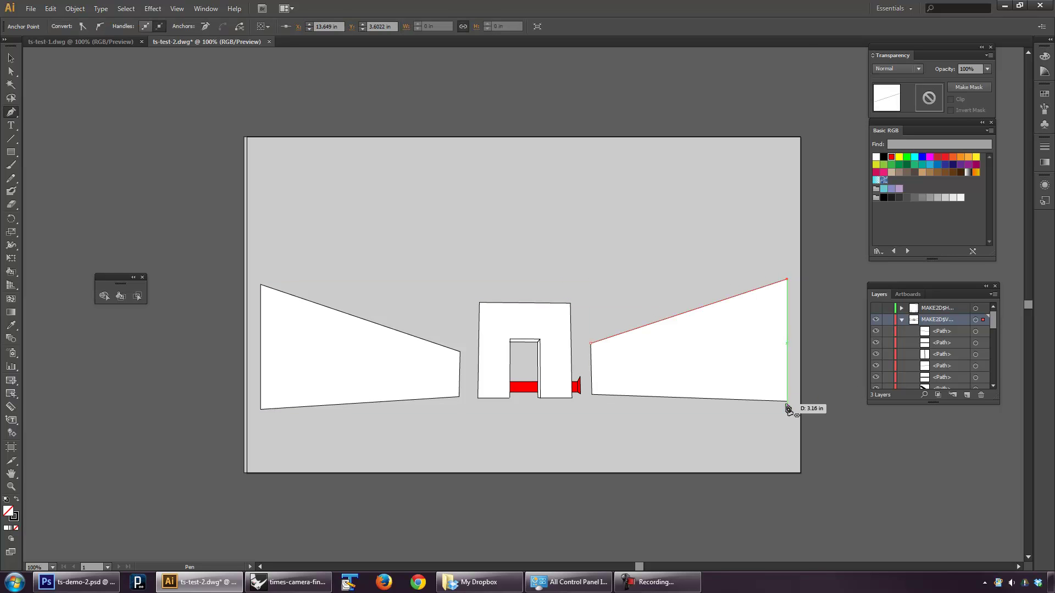
pyautogui.click(787, 402)
pyautogui.click(11, 58)
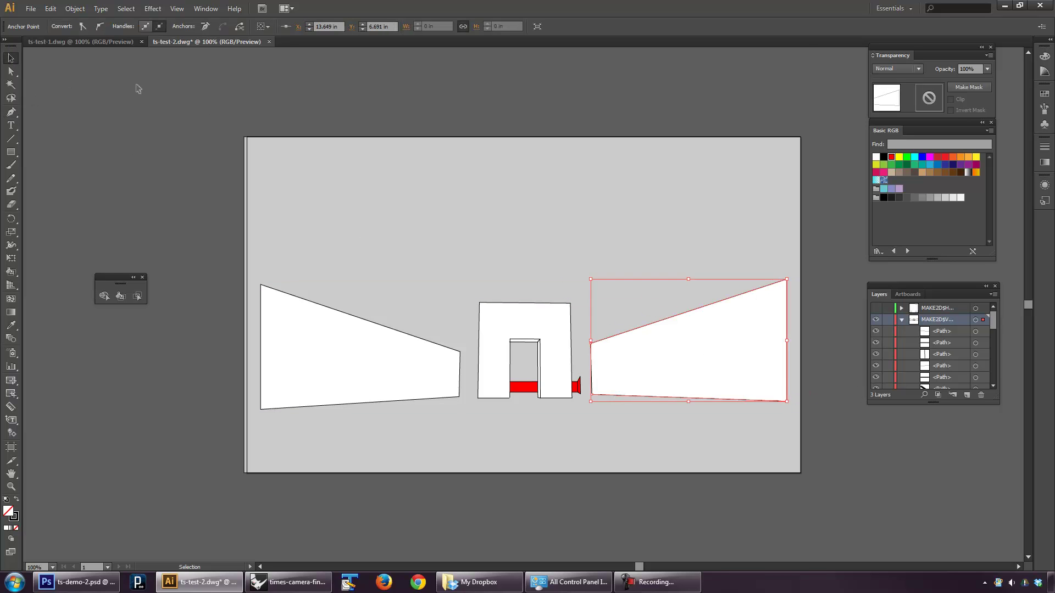
pyautogui.click(441, 161)
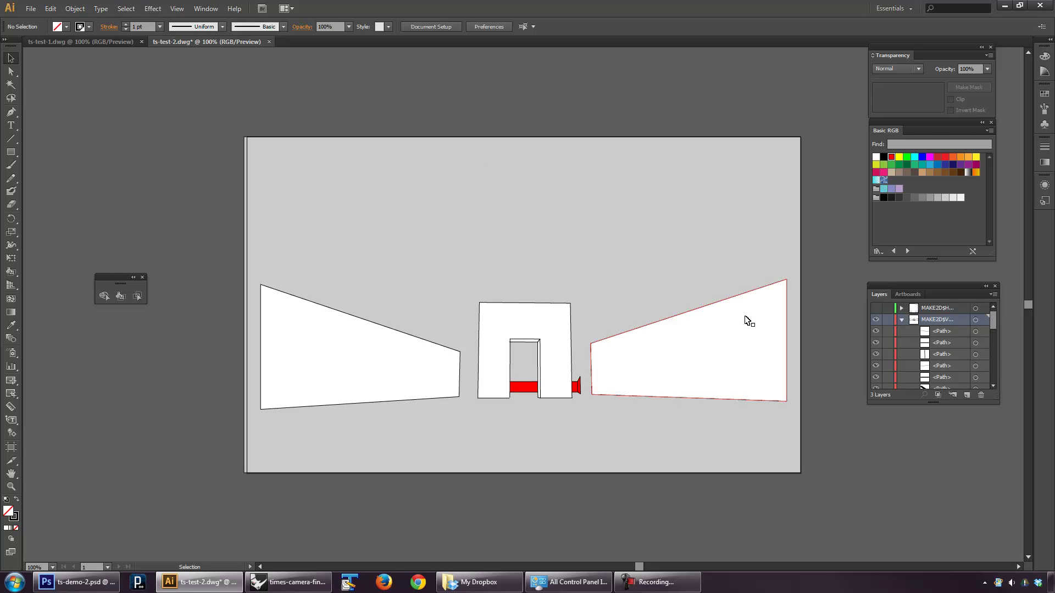
# - Select all the artwork and target the remaining group in the Layers panel
pyautogui.scroll(-5, 959, 347)
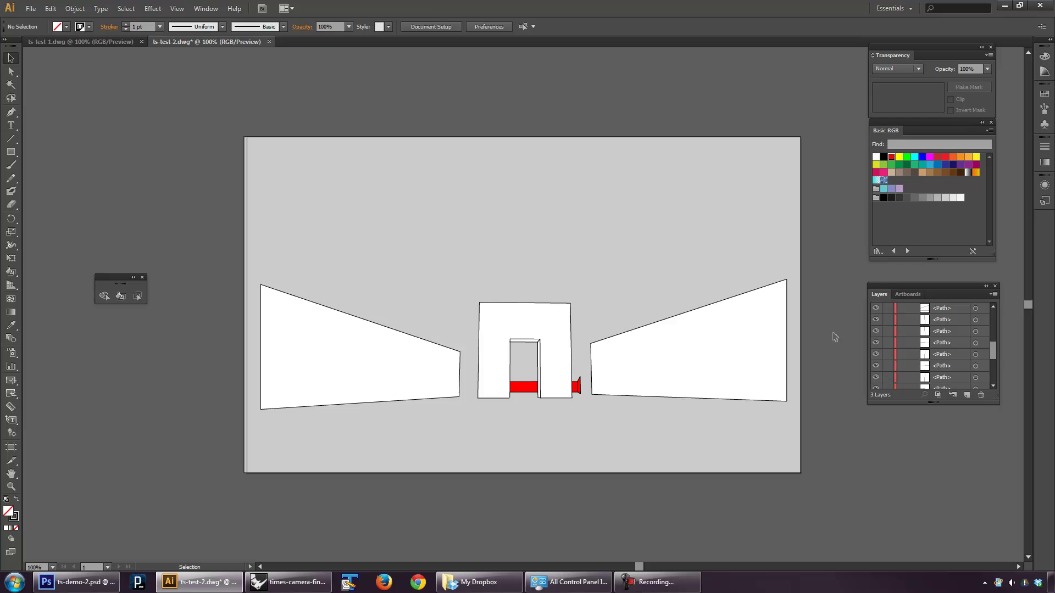
pyautogui.hotkey('ctrl', 'a')
pyautogui.scroll(-2, 945, 345)
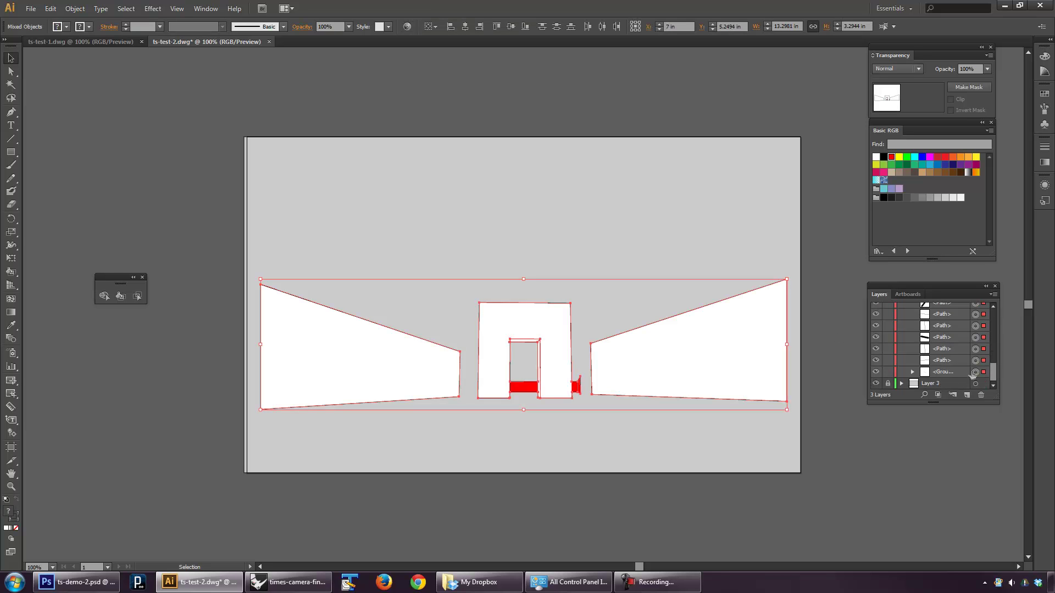
pyautogui.click(978, 372)
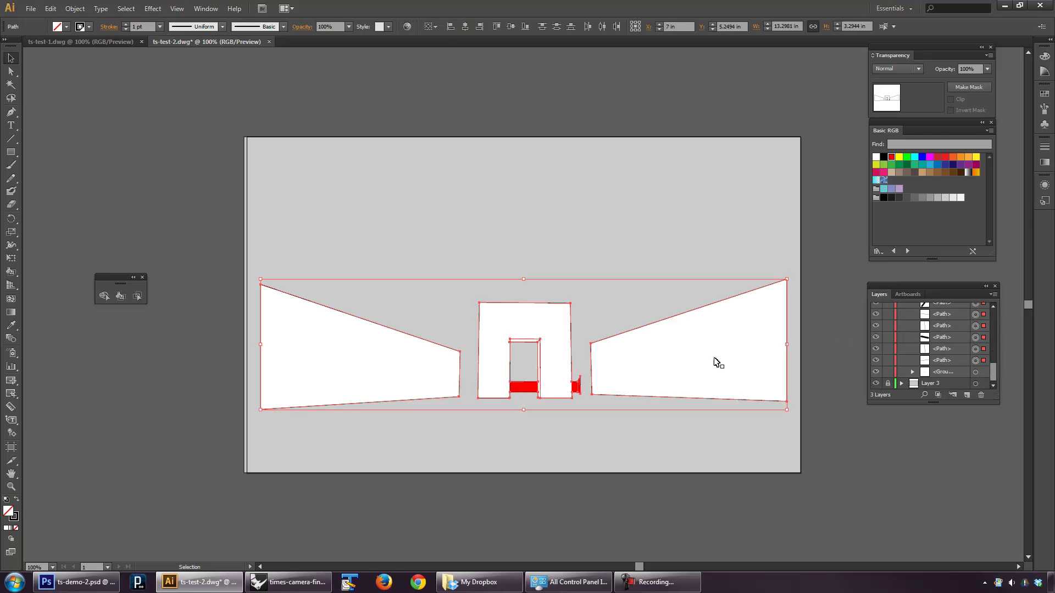
# - Try a 2 pt stroke weight on the linework, then undo it and deselect
pyautogui.click(1044, 147)
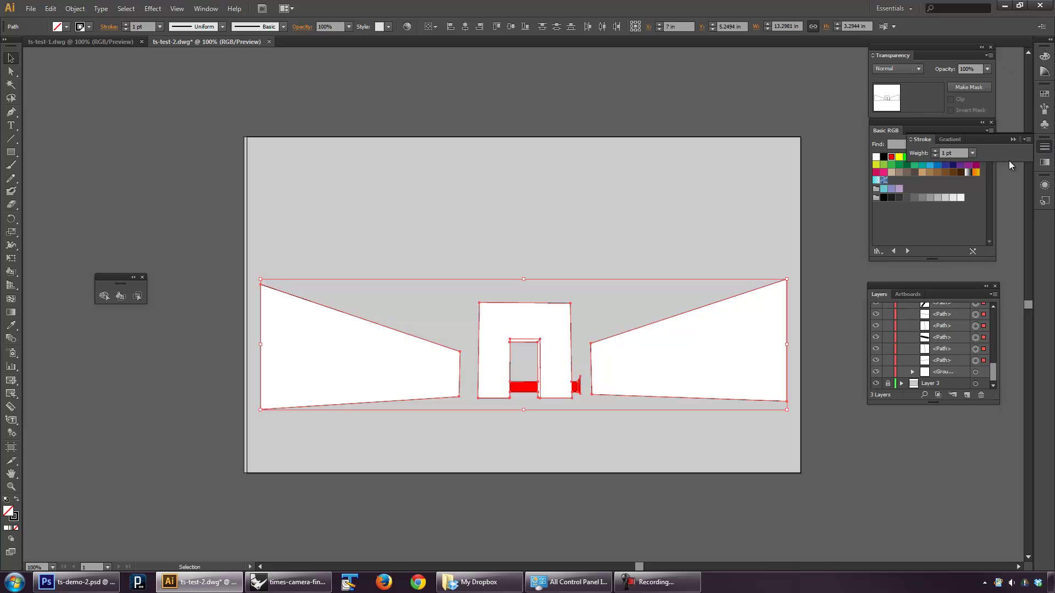
pyautogui.click(972, 154)
pyautogui.click(991, 213)
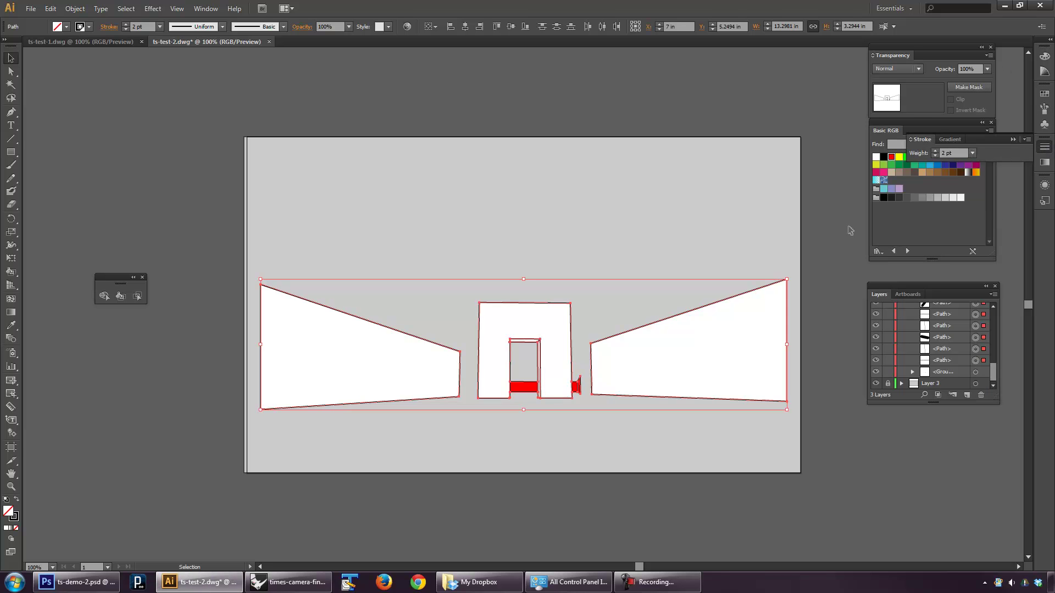
pyautogui.click(854, 224)
pyautogui.hotkey('ctrl', 'z')
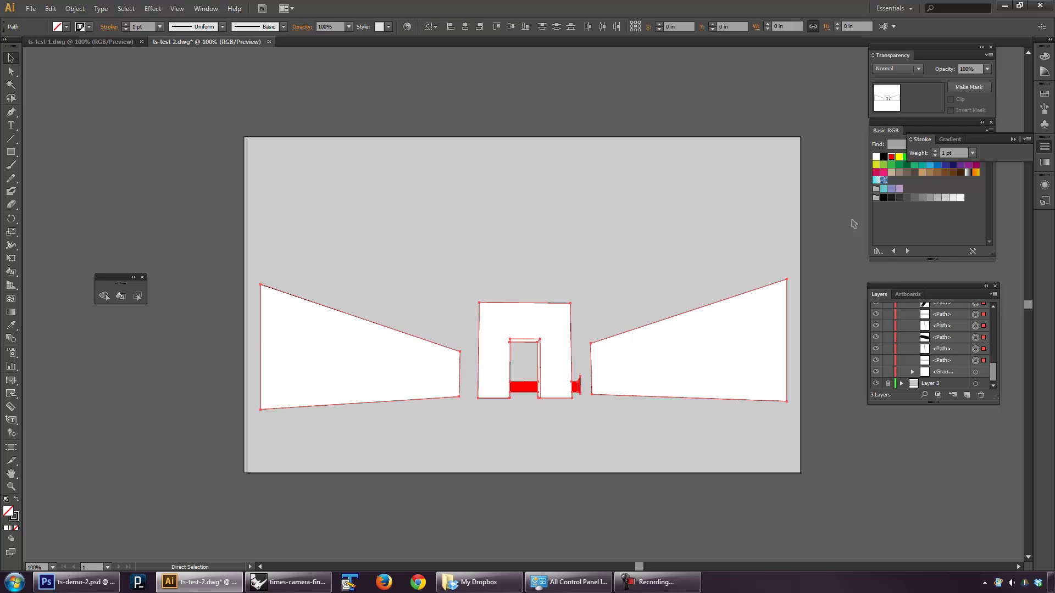
pyautogui.click(844, 261)
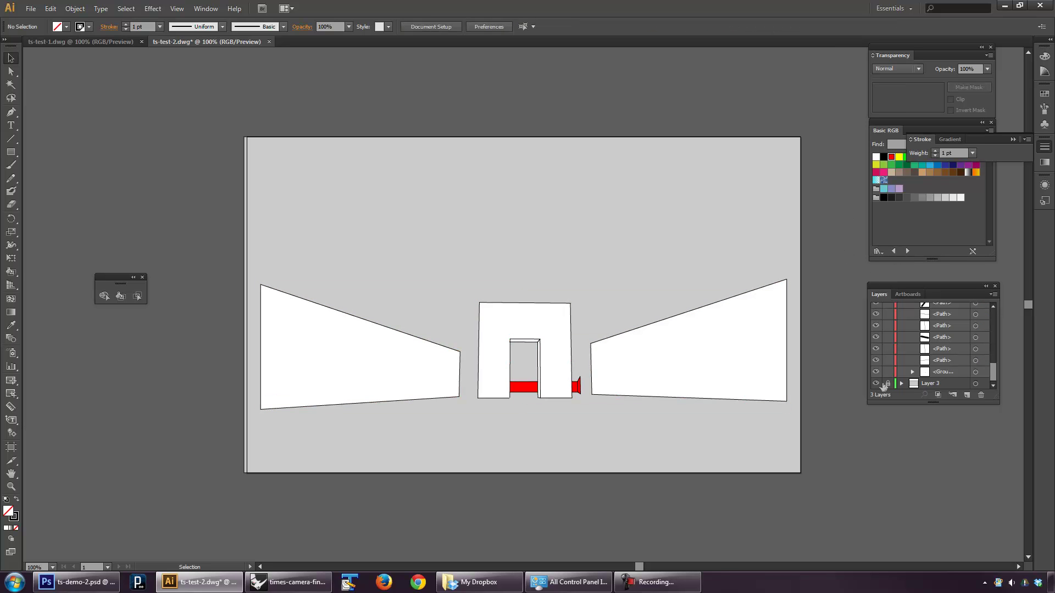
# - Delete Layer 3 and confirm removing its artwork
pyautogui.click(906, 385)
pyautogui.click(981, 395)
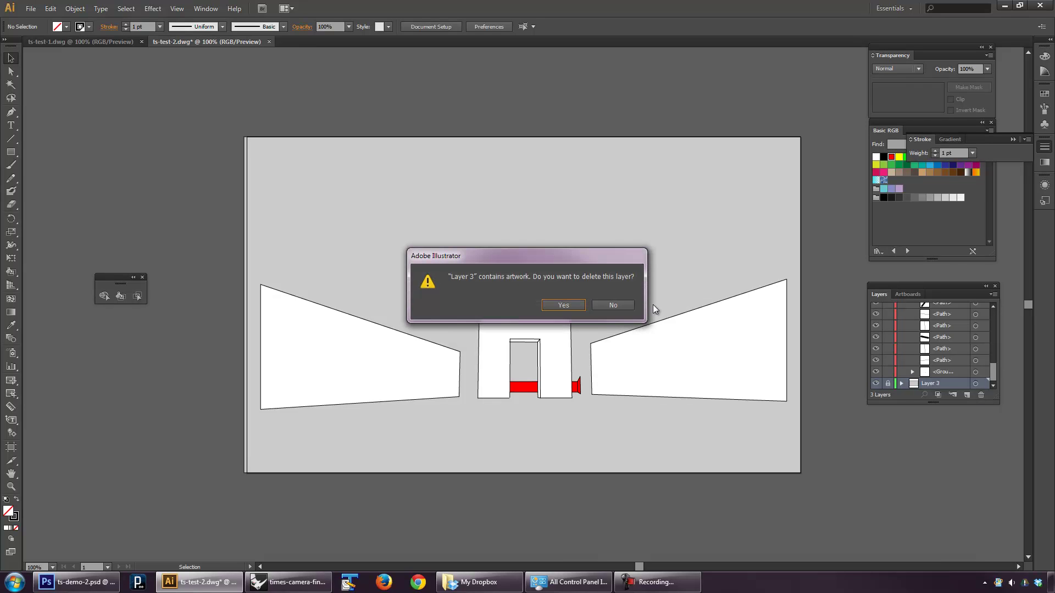
pyautogui.click(563, 305)
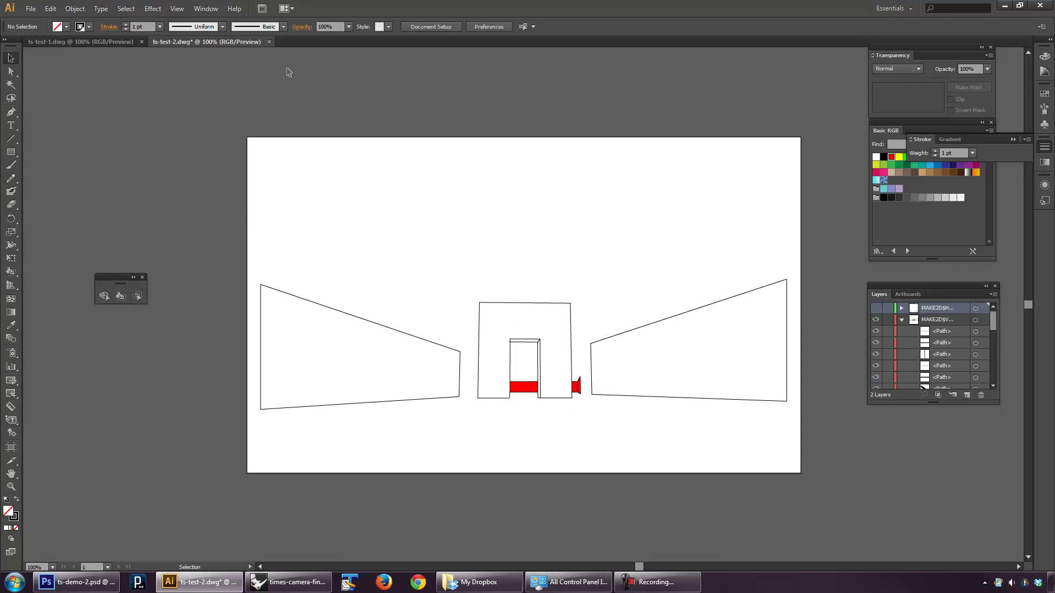
# - Export the drawing as a layered Photoshop PSD at Medium (150 ppi) resolution
pyautogui.click(31, 9)
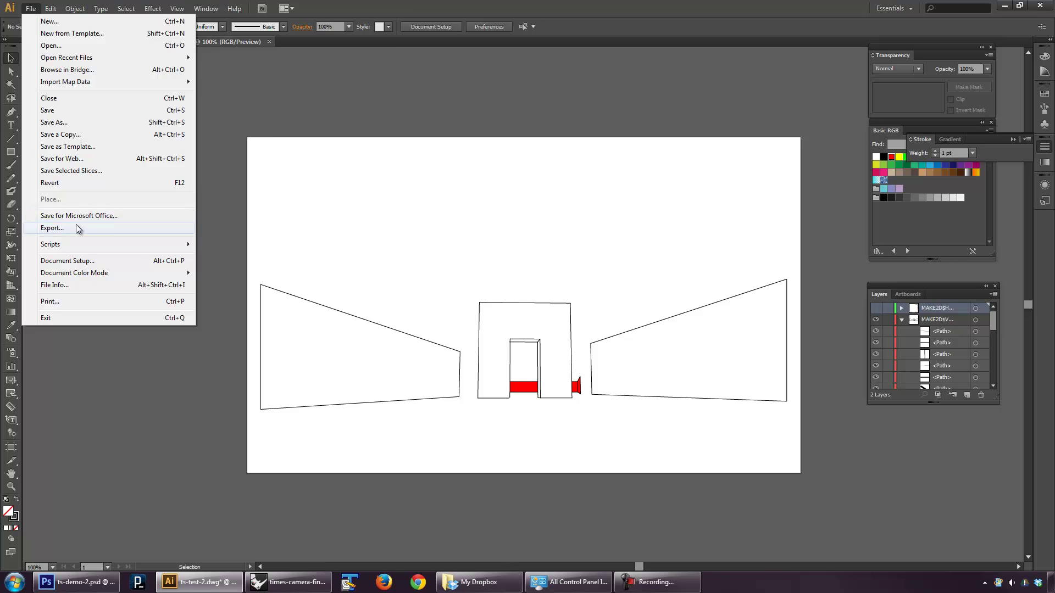
pyautogui.click(79, 229)
pyautogui.click(138, 336)
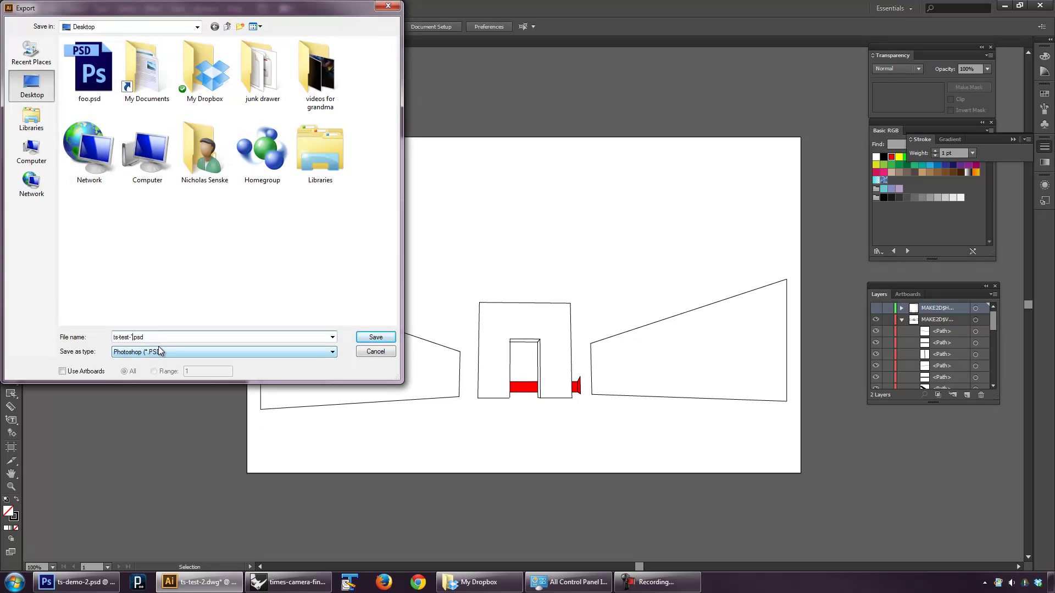
pyautogui.press('Return')
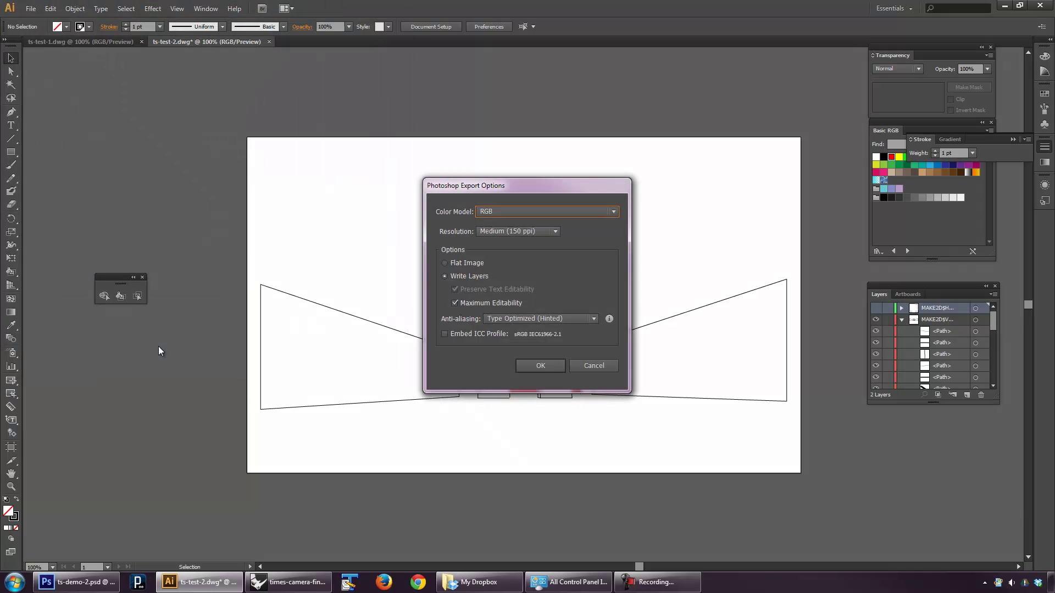
pyautogui.click(498, 230)
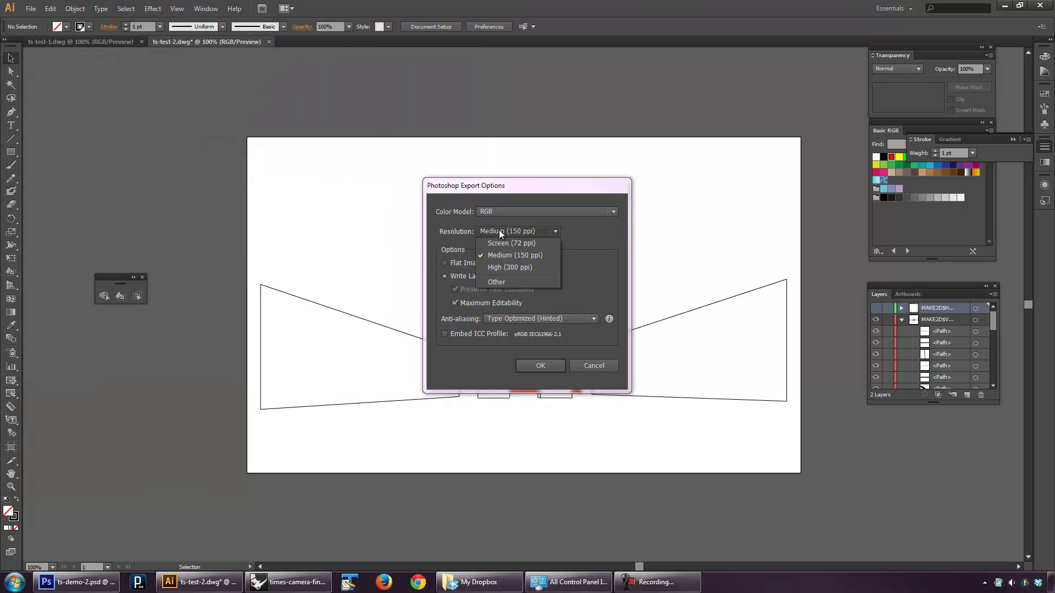
pyautogui.click(514, 257)
pyautogui.click(521, 232)
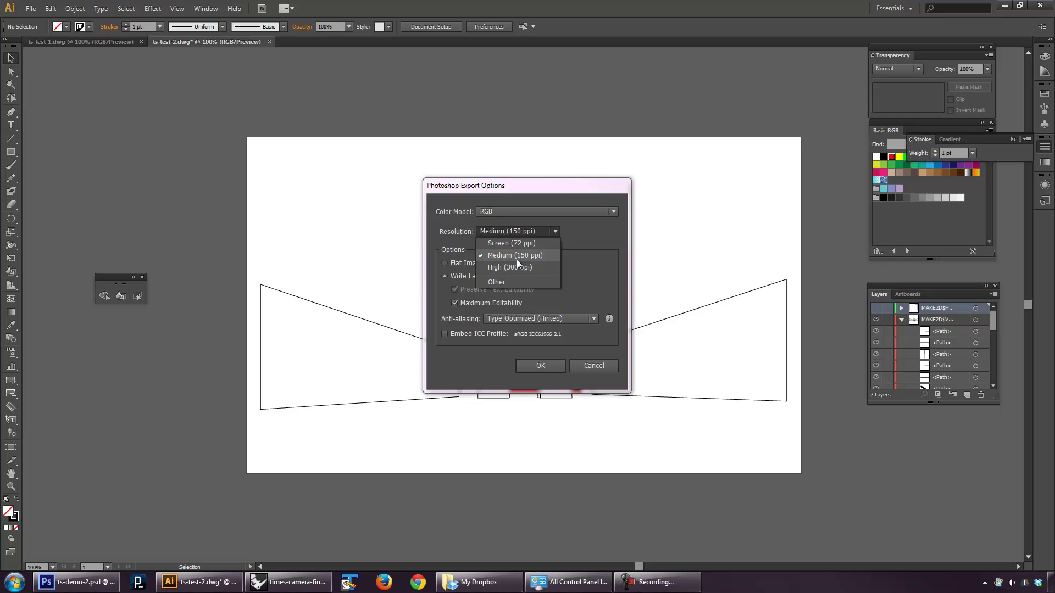
pyautogui.click(578, 234)
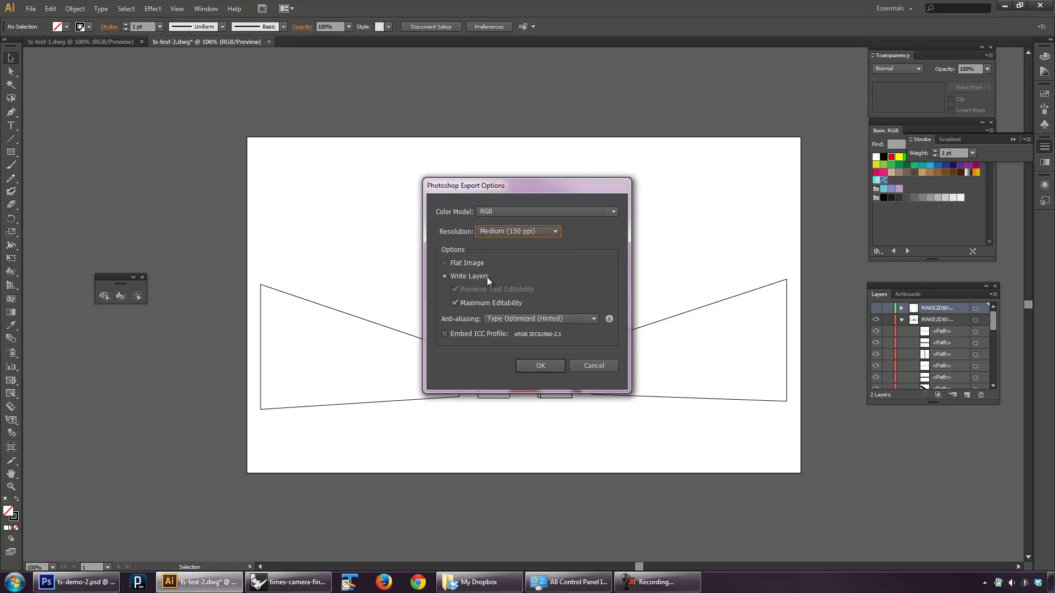
pyautogui.click(541, 366)
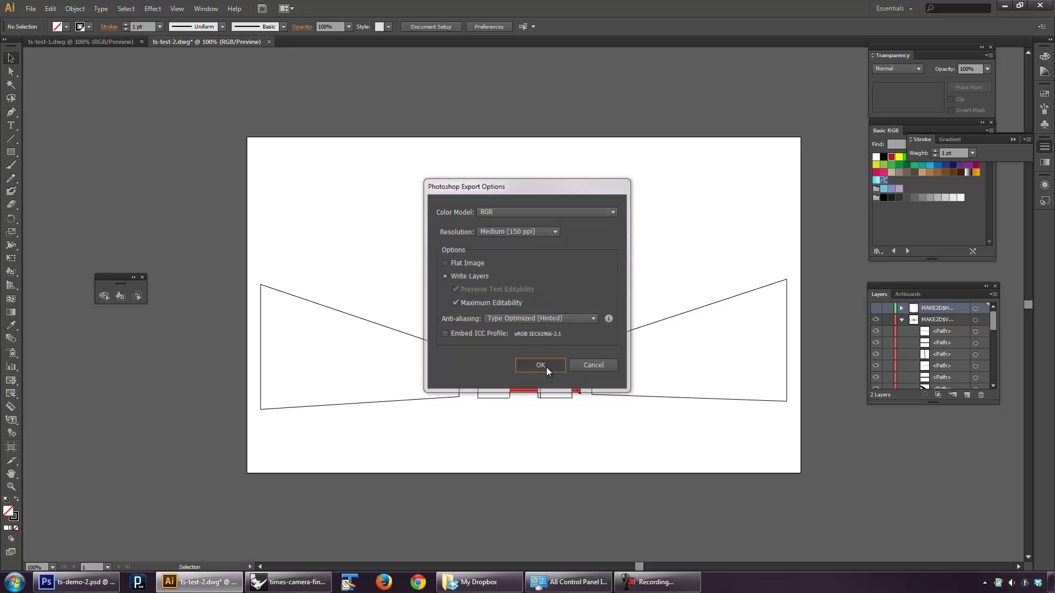
pyautogui.rightClick(77, 582)
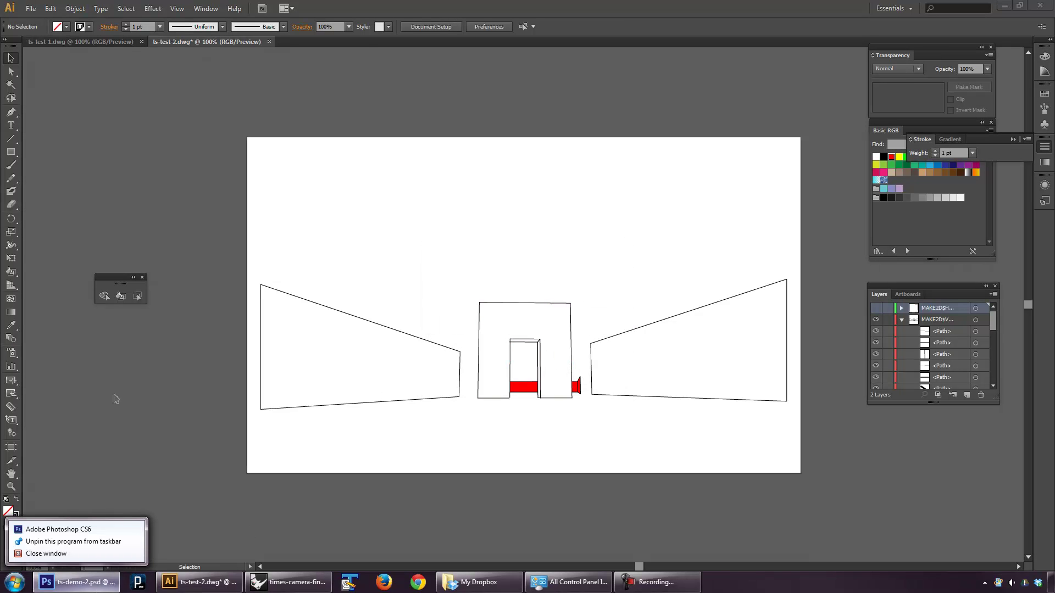
# - In Photoshop, open the Times Square photo DSC00001.JPG
pyautogui.click(91, 529)
pyautogui.hotkey('ctrl', 'o')
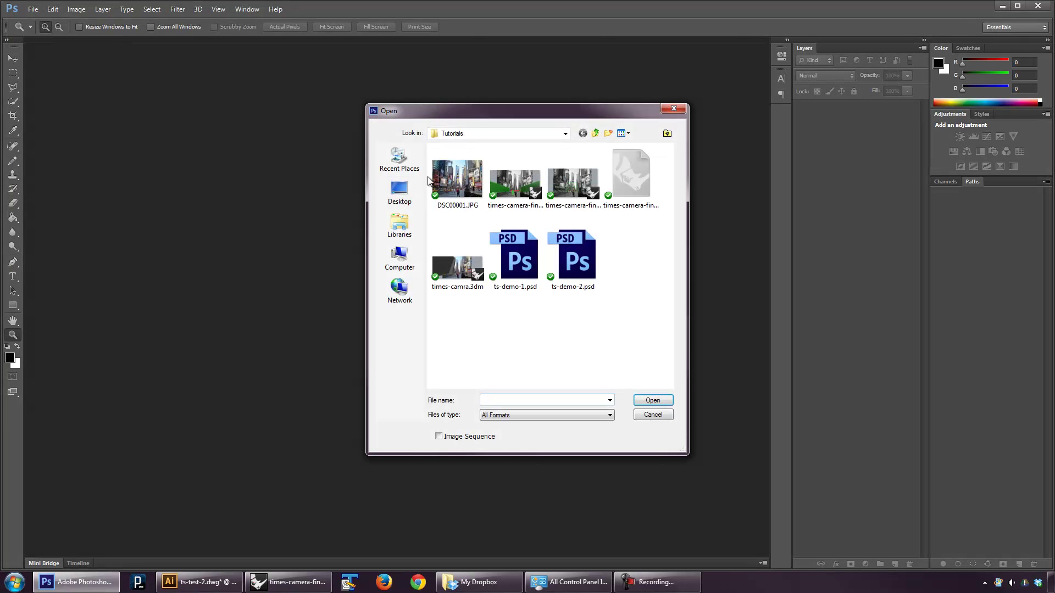
pyautogui.click(456, 179)
pyautogui.doubleClick(456, 178)
# - Open the exported ts-test-1.psd linework file from the Desktop
pyautogui.click(33, 10)
pyautogui.click(47, 30)
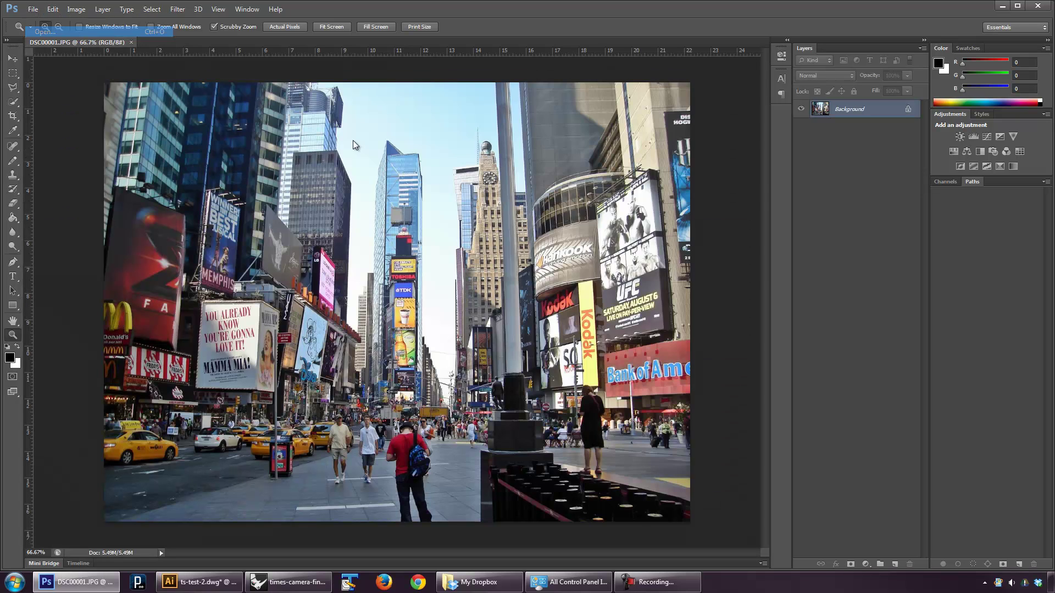
pyautogui.click(399, 194)
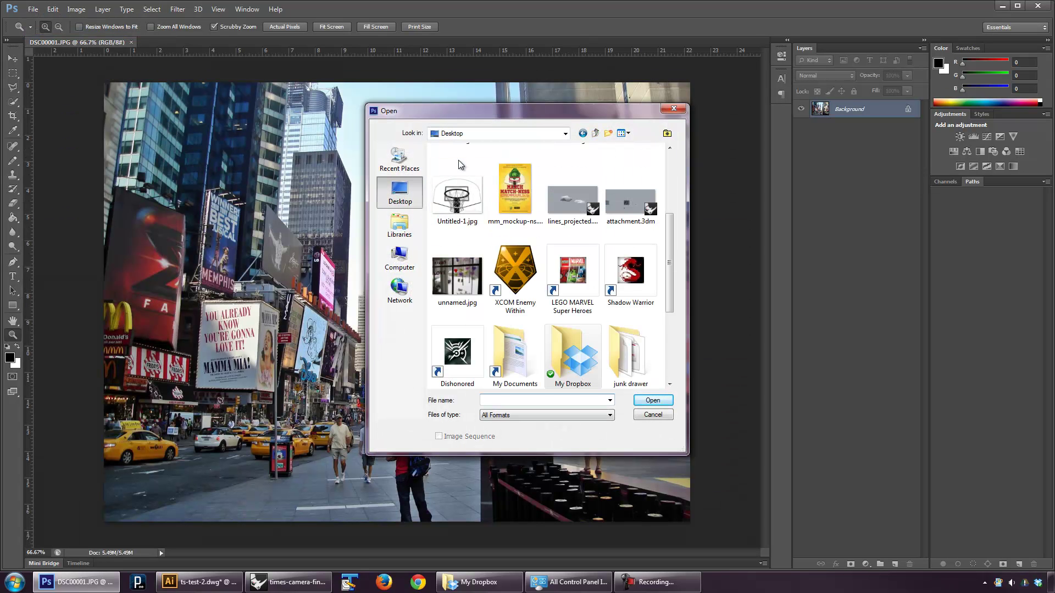
pyautogui.click(467, 189)
pyautogui.click(525, 204)
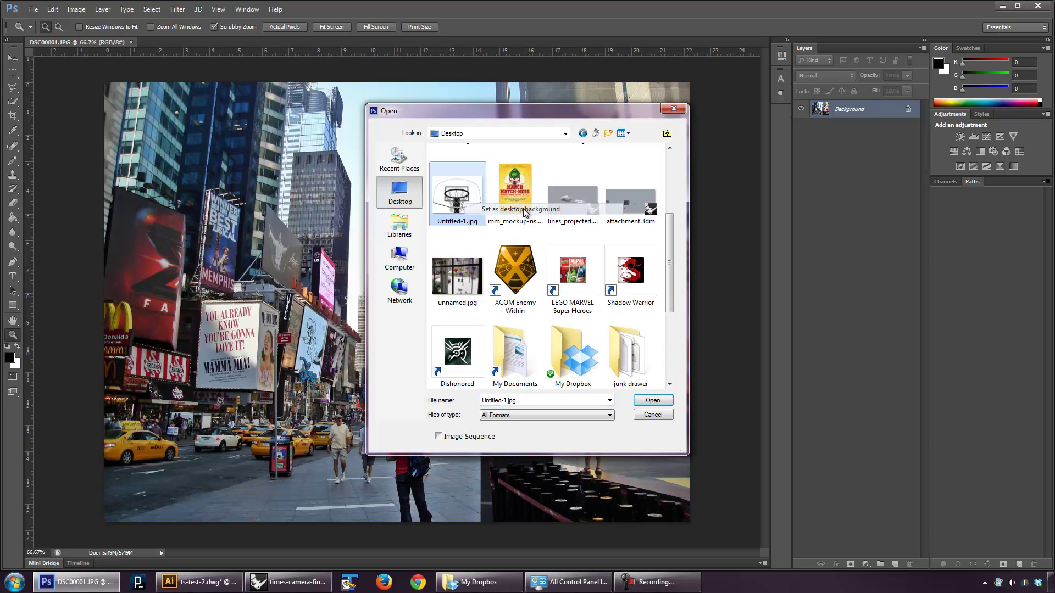
pyautogui.scroll(3, 528, 192)
pyautogui.doubleClick(472, 170)
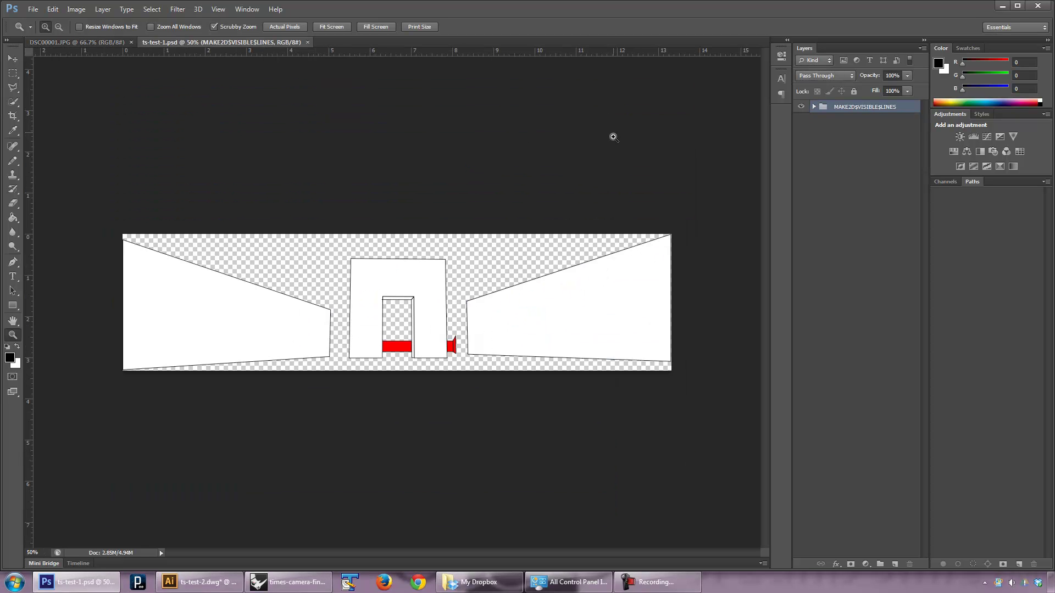
# - Merge the MAKE2D linework group into a single layer after a failed copy attempt
pyautogui.click(104, 43)
pyautogui.click(168, 42)
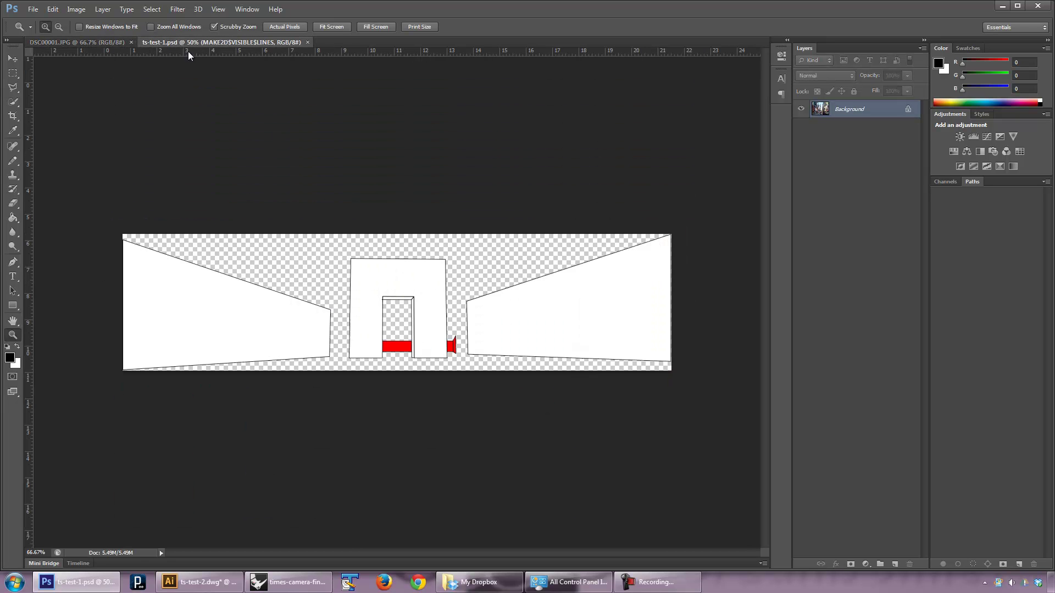
pyautogui.hotkey('ctrl', 'c')
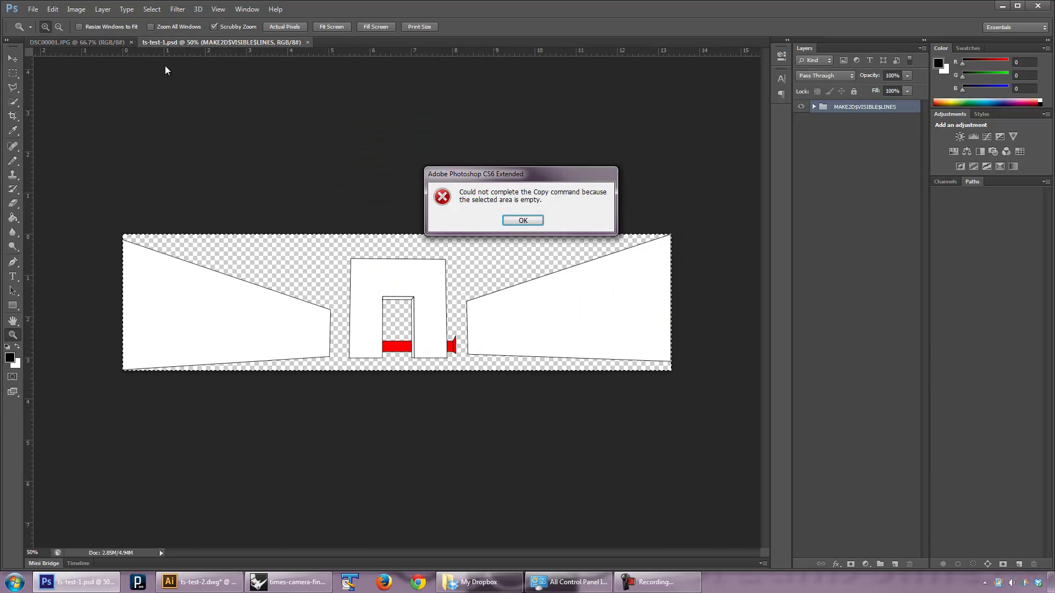
pyautogui.click(516, 223)
pyautogui.rightClick(837, 106)
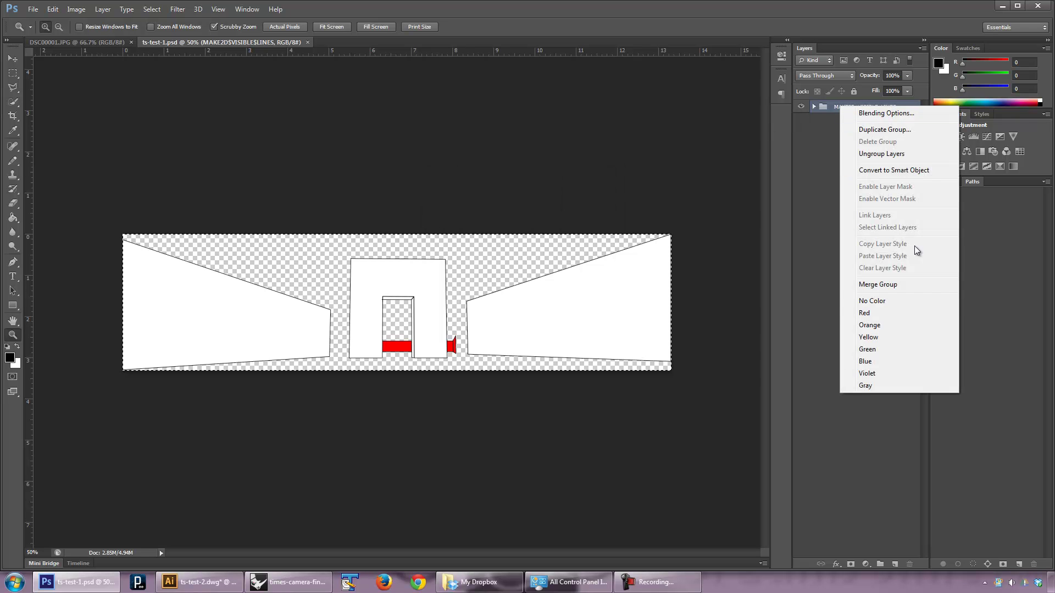
pyautogui.rightClick(823, 106)
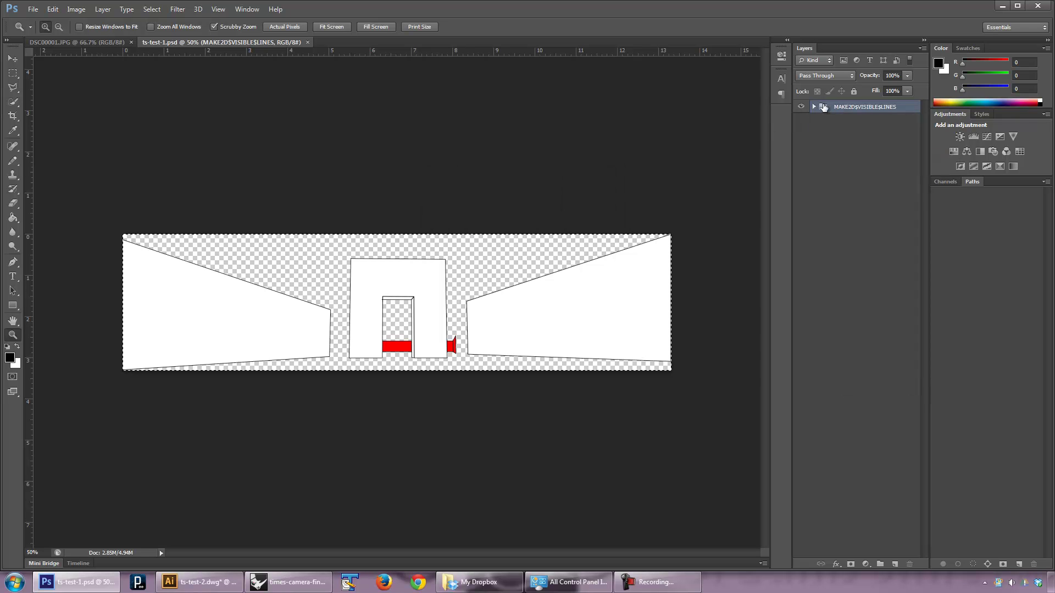
pyautogui.rightClick(822, 106)
pyautogui.click(860, 198)
pyautogui.rightClick(848, 106)
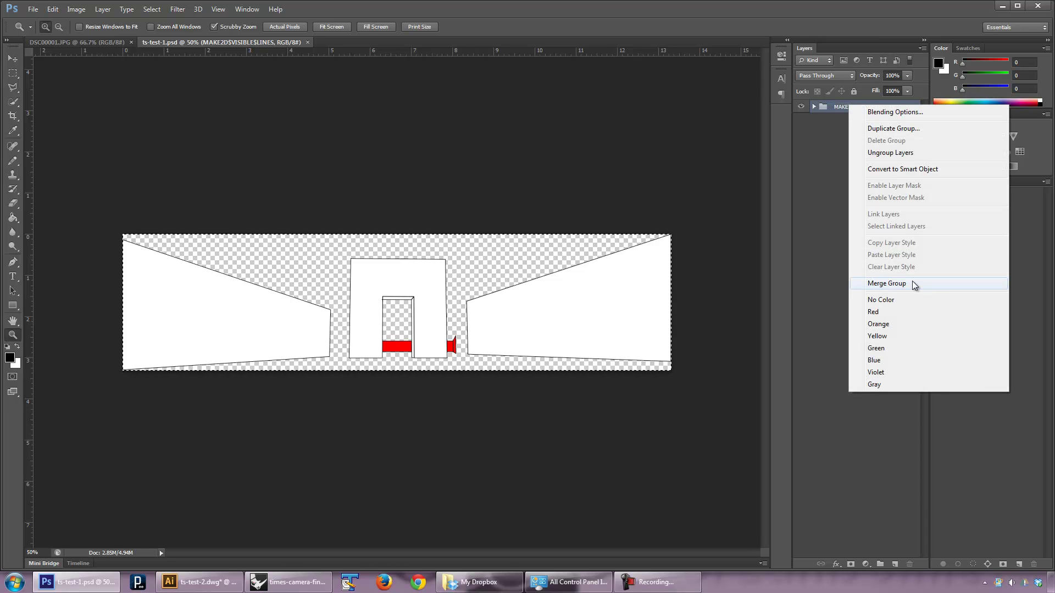
pyautogui.click(887, 283)
pyautogui.click(801, 106)
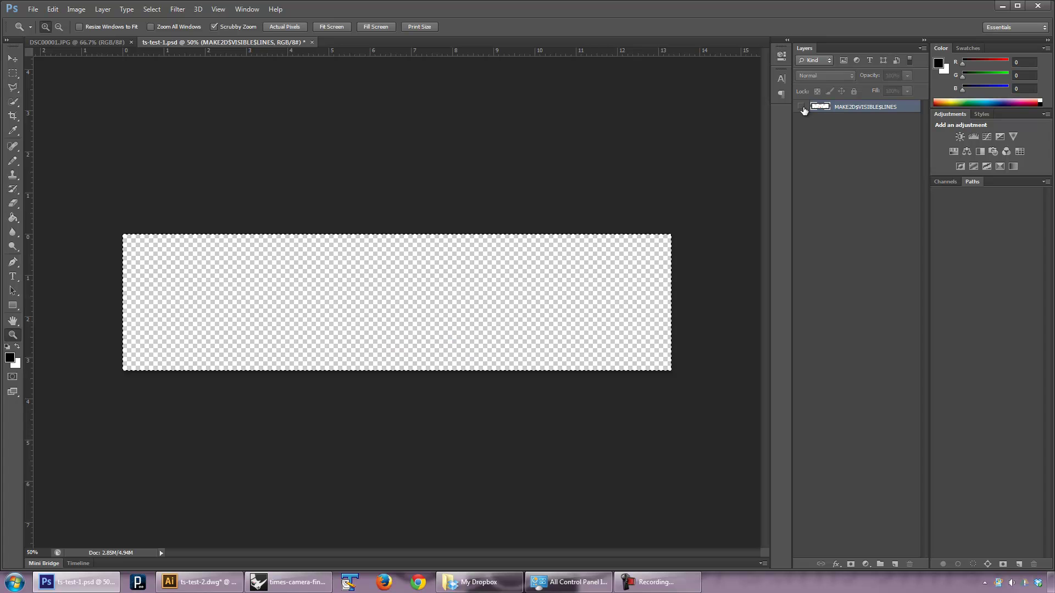
pyautogui.click(801, 107)
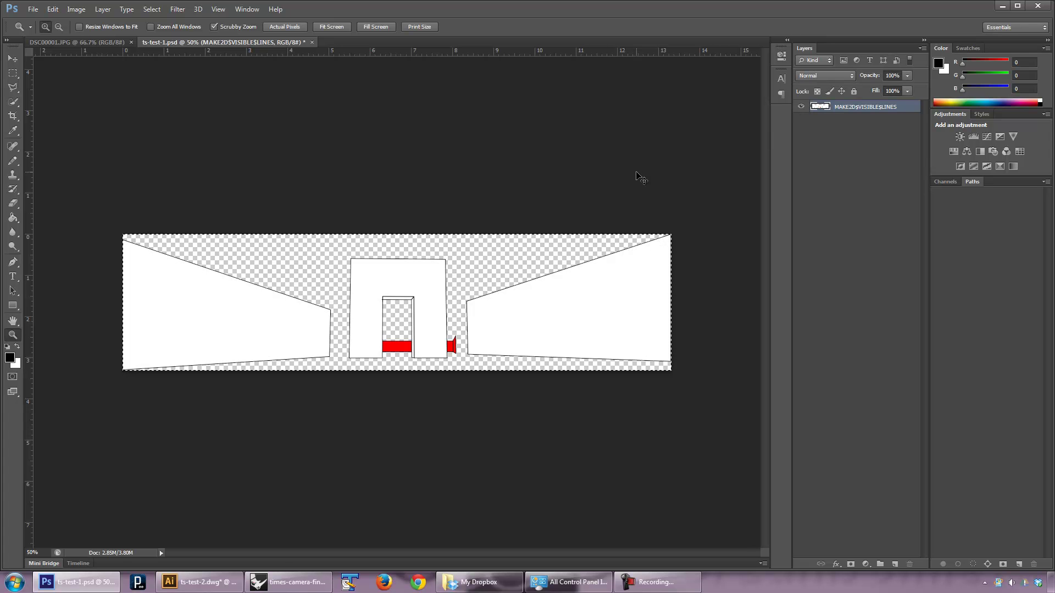
# - Paste the merged linework into DSC00001.JPG as Layer 1, undoing a trial move
pyautogui.click(118, 42)
pyautogui.hotkey('ctrl', 'v')
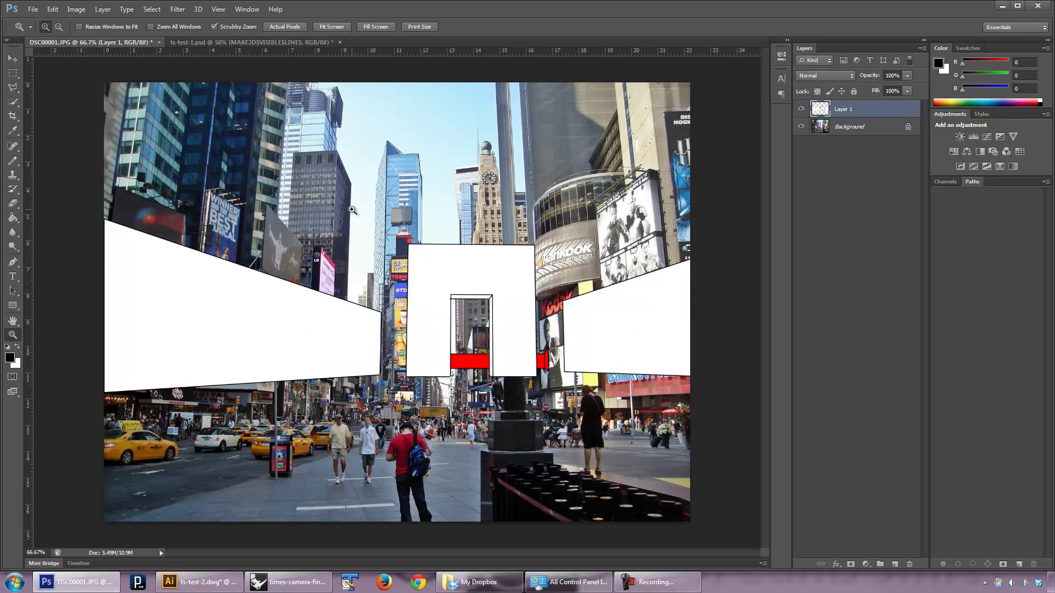
pyautogui.click(13, 59)
pyautogui.moveTo(477, 269)
pyautogui.mouseDown()
pyautogui.moveTo(410, 308)
pyautogui.moveTo(397, 351)
pyautogui.moveTo(416, 338)
pyautogui.moveTo(407, 336)
pyautogui.moveTo(413, 321)
pyautogui.mouseUp()
pyautogui.hotkey('ctrl', 'z')
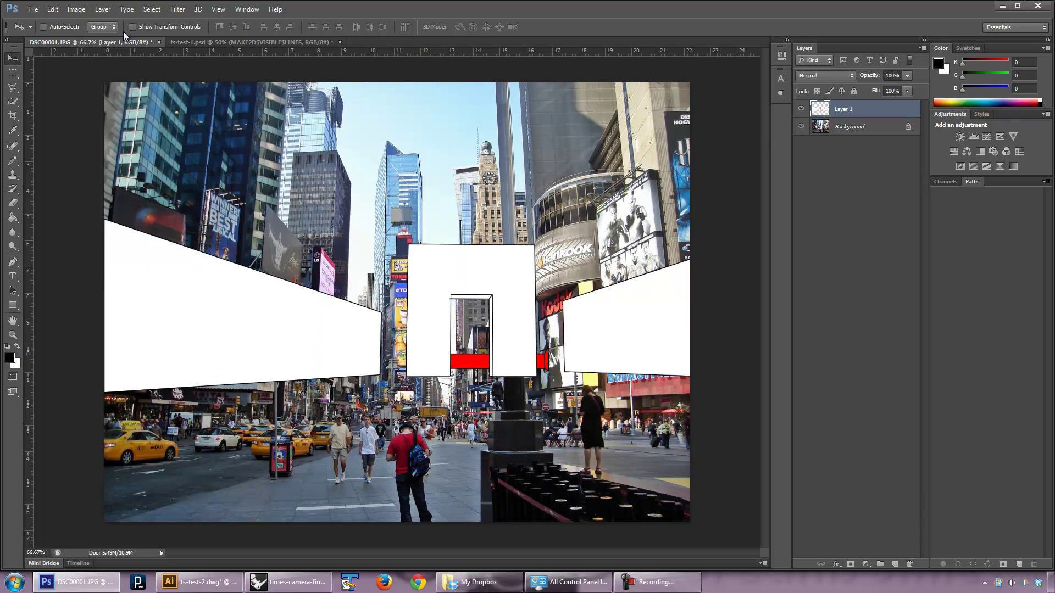
pyautogui.click(294, 583)
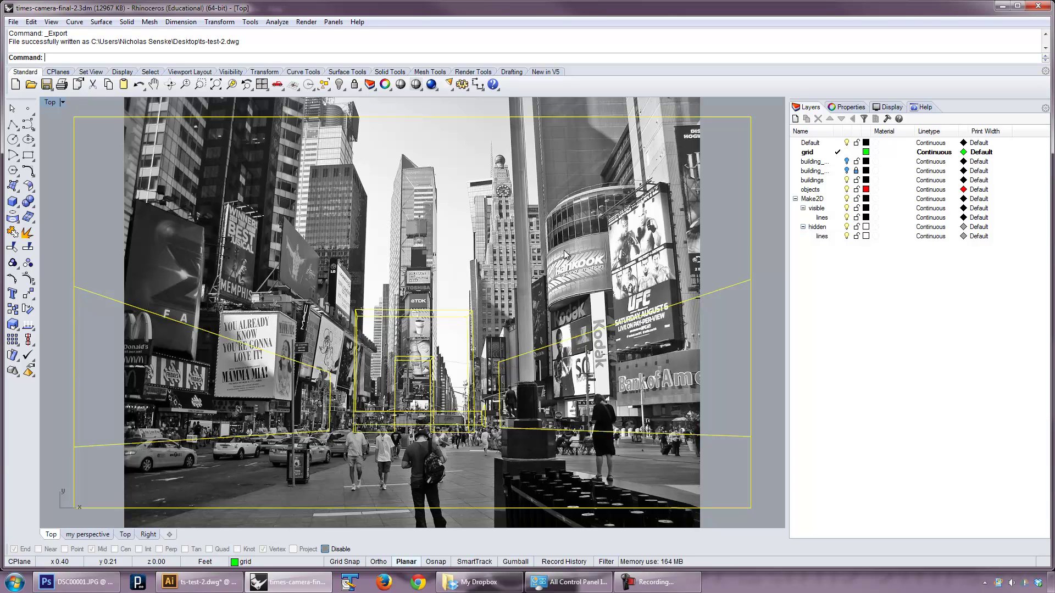
# - Delete the yellow frame lines, restore the saved 'my perspective' view, then return to Photoshop
pyautogui.press('Delete')
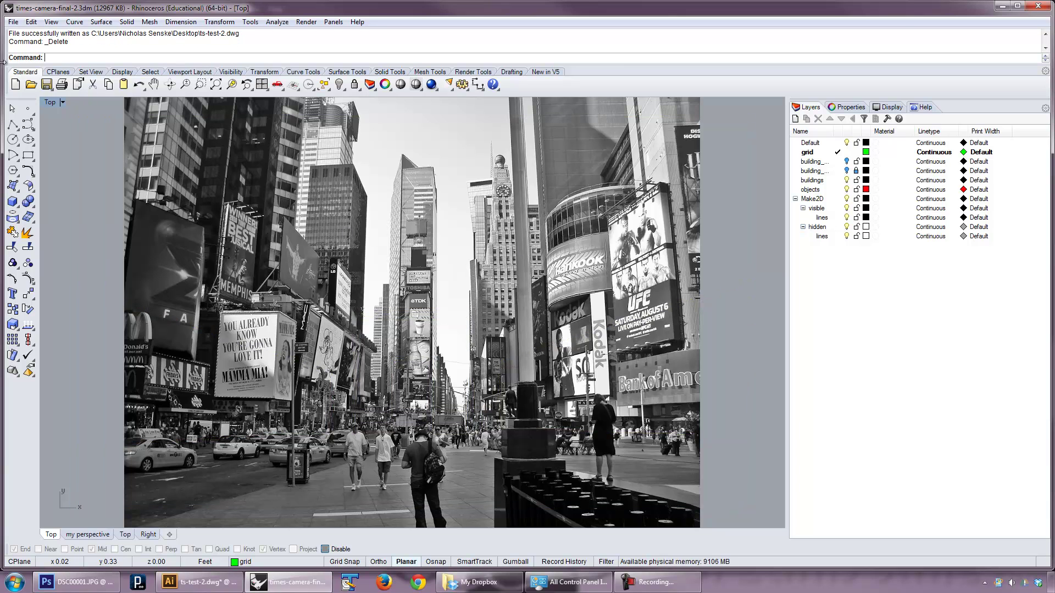
pyautogui.click(62, 102)
pyautogui.moveTo(134, 301)
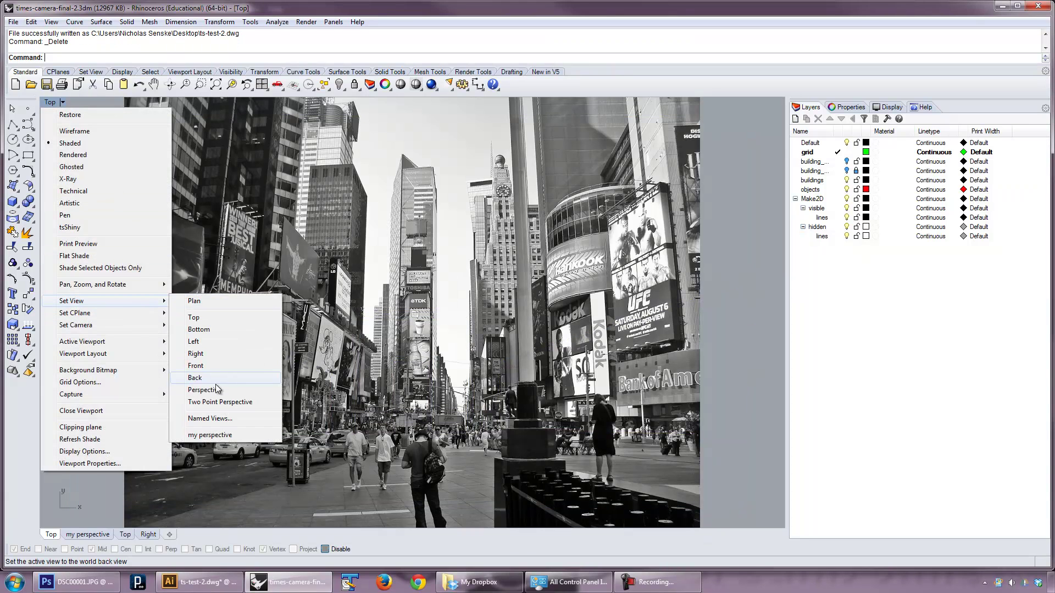
pyautogui.click(210, 435)
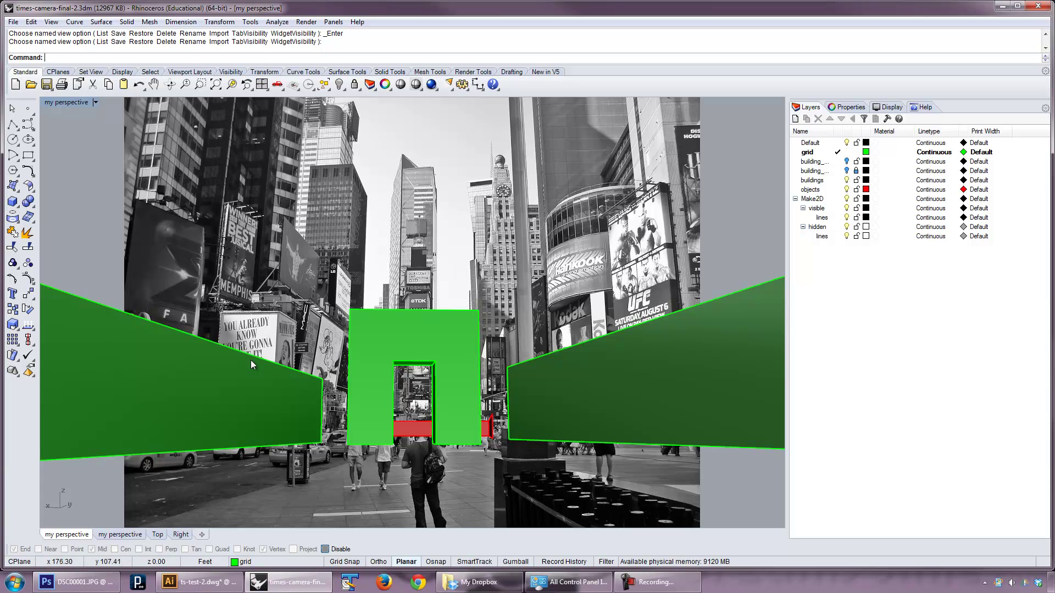
pyautogui.click(74, 582)
pyautogui.click(33, 10)
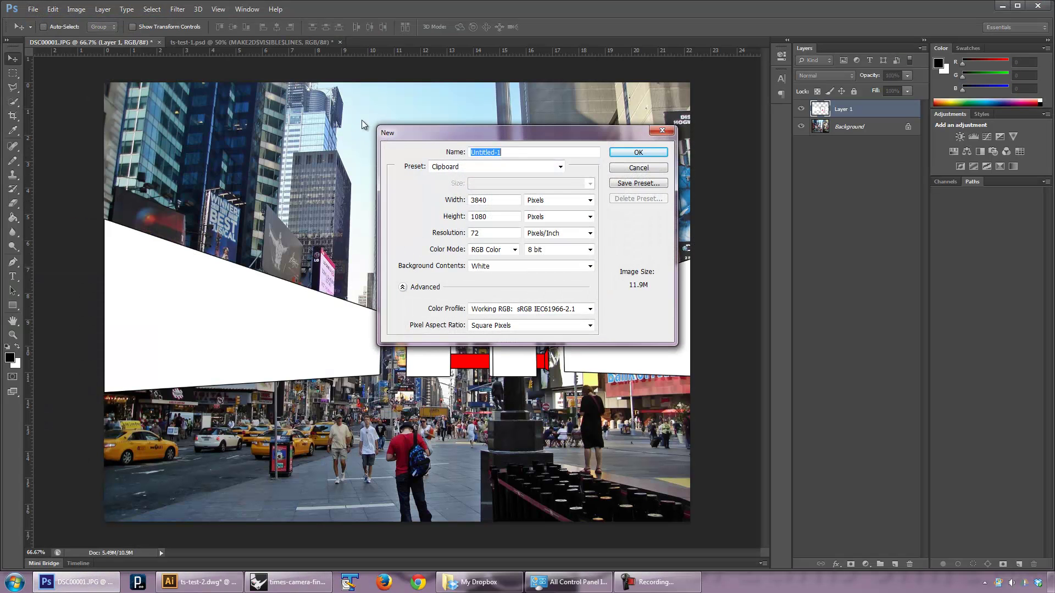
# - Paste the Rhino view as a new layer in Normal mode at 50% opacity
pyautogui.click(631, 172)
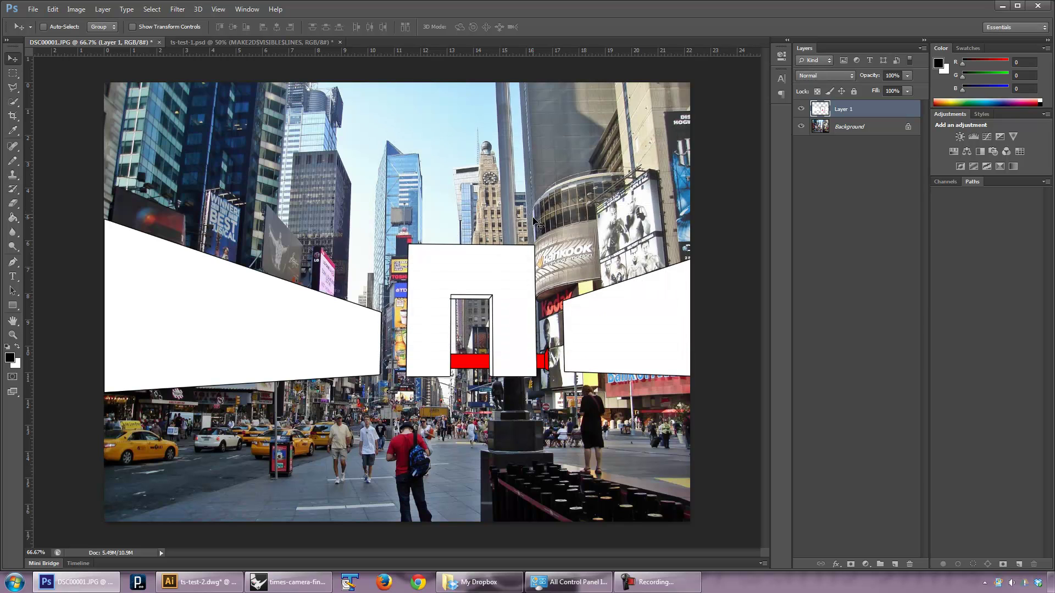
pyautogui.hotkey('ctrl', 'v')
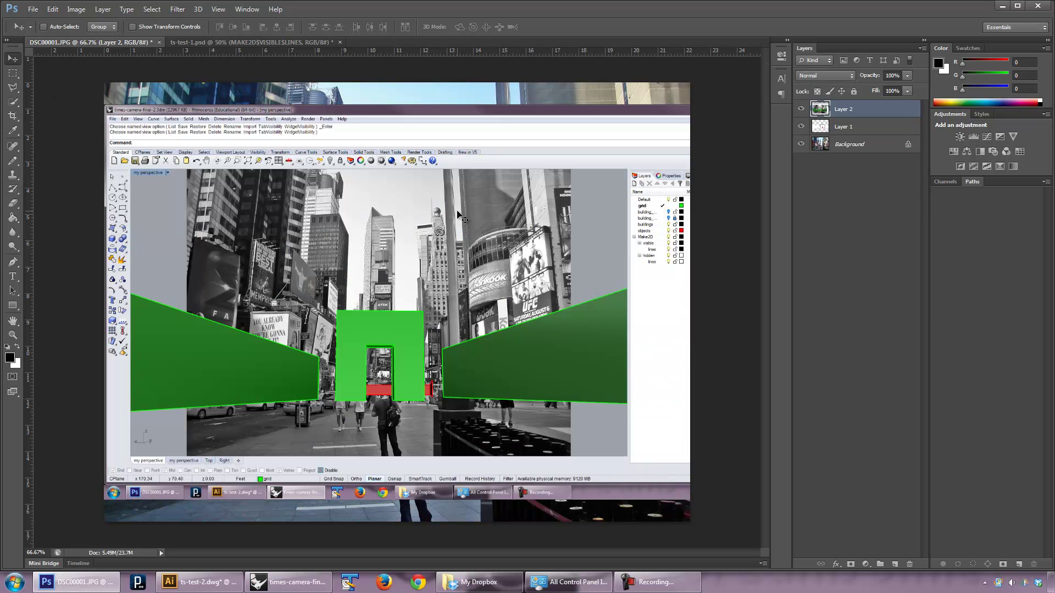
pyautogui.click(824, 75)
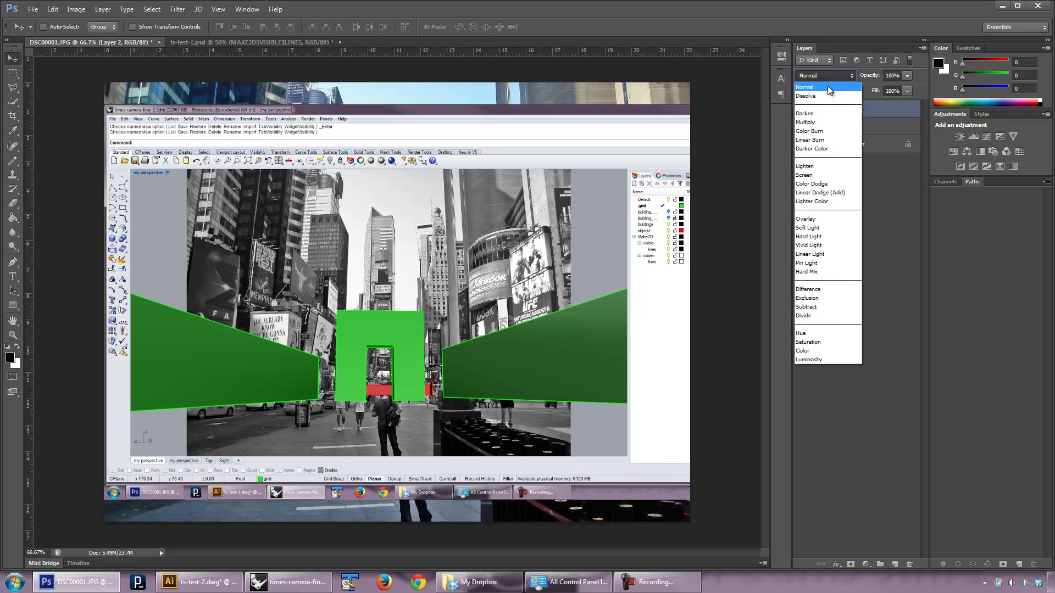
pyautogui.click(828, 81)
pyautogui.hotkey('ctrl', 't')
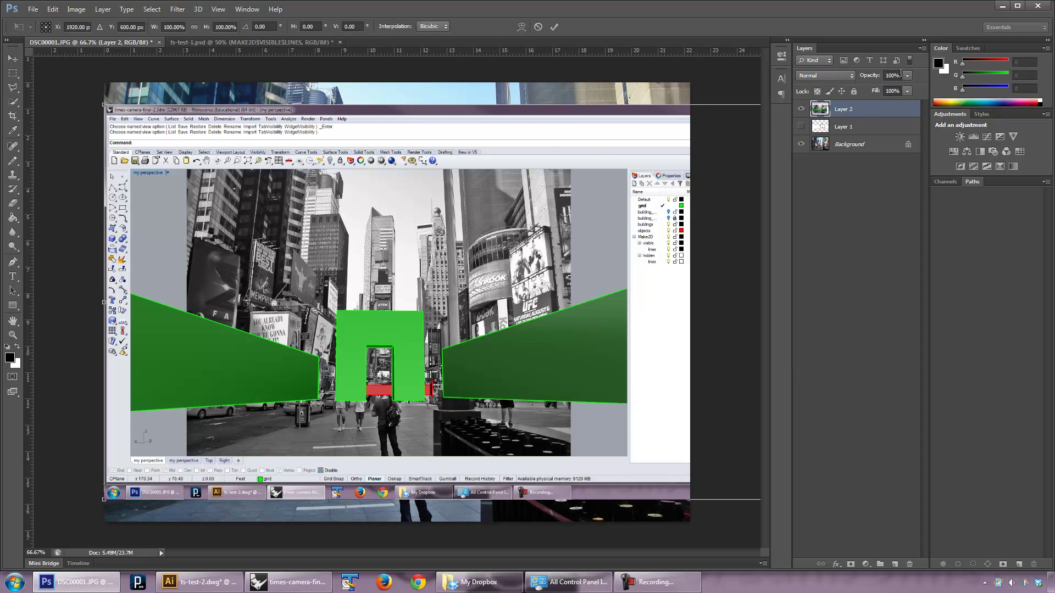
pyautogui.click(867, 77)
pyautogui.write('50')
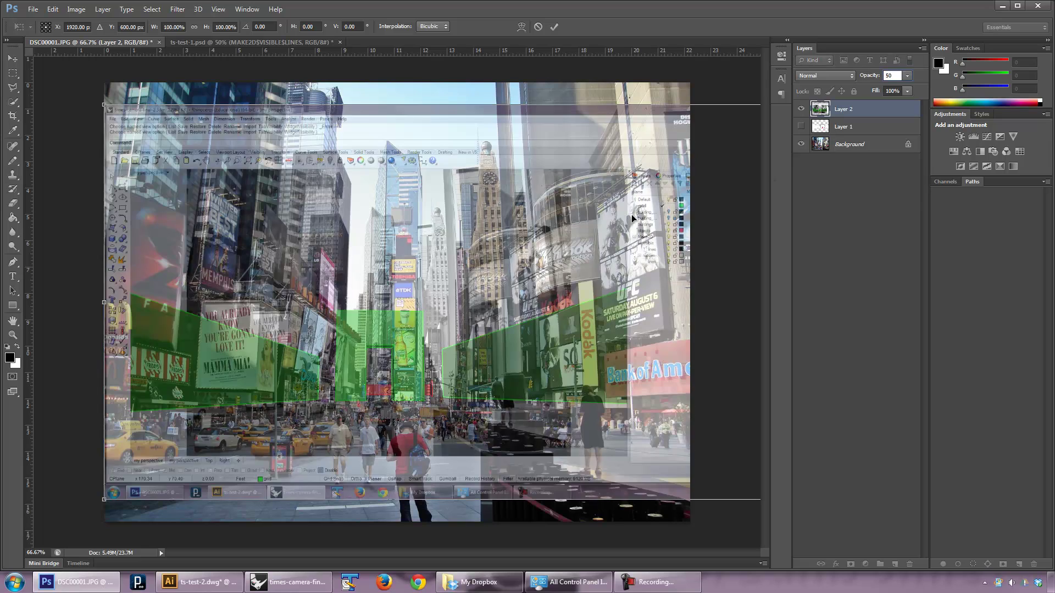
# - Scale the Rhino view proportionally to 150% and align it with the street photo
pyautogui.moveTo(401, 186); pyautogui.dragTo(419, 135)
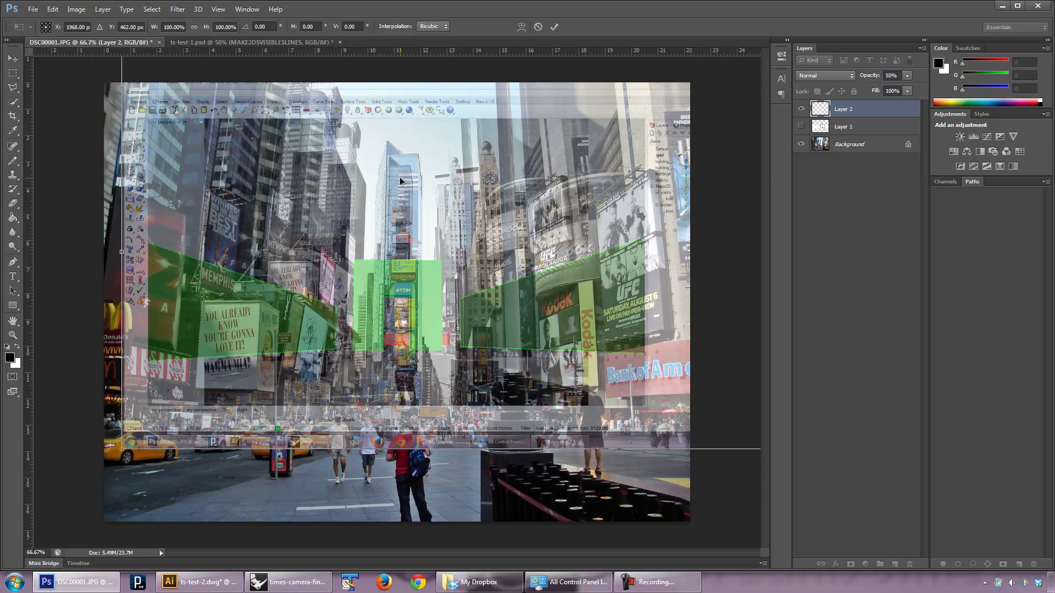
pyautogui.click(208, 26)
pyautogui.click(196, 31)
pyautogui.click(225, 25)
pyautogui.write('125')
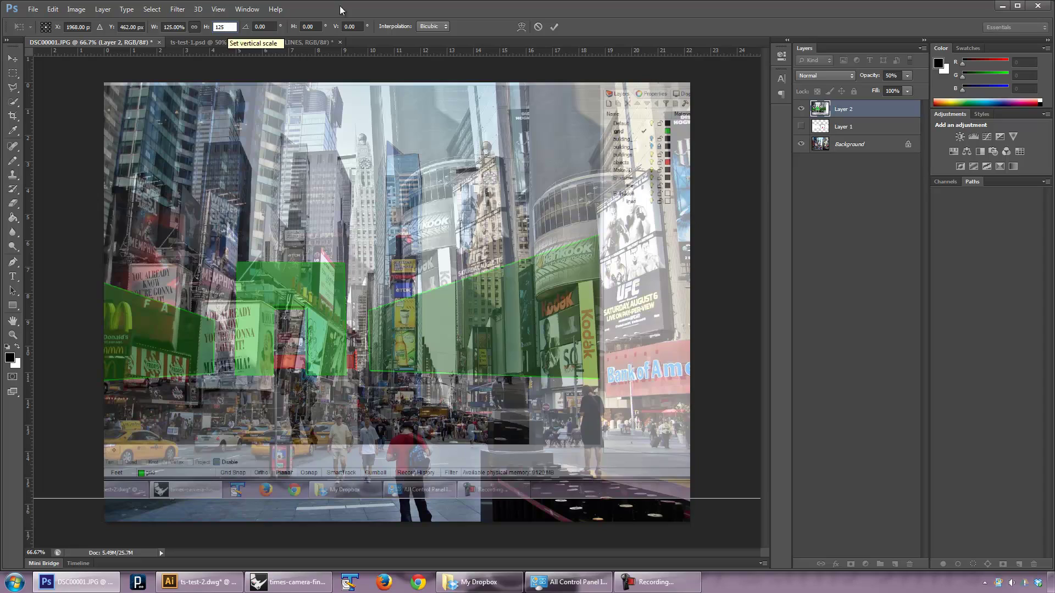
pyautogui.moveTo(405, 168); pyautogui.dragTo(510, 185)
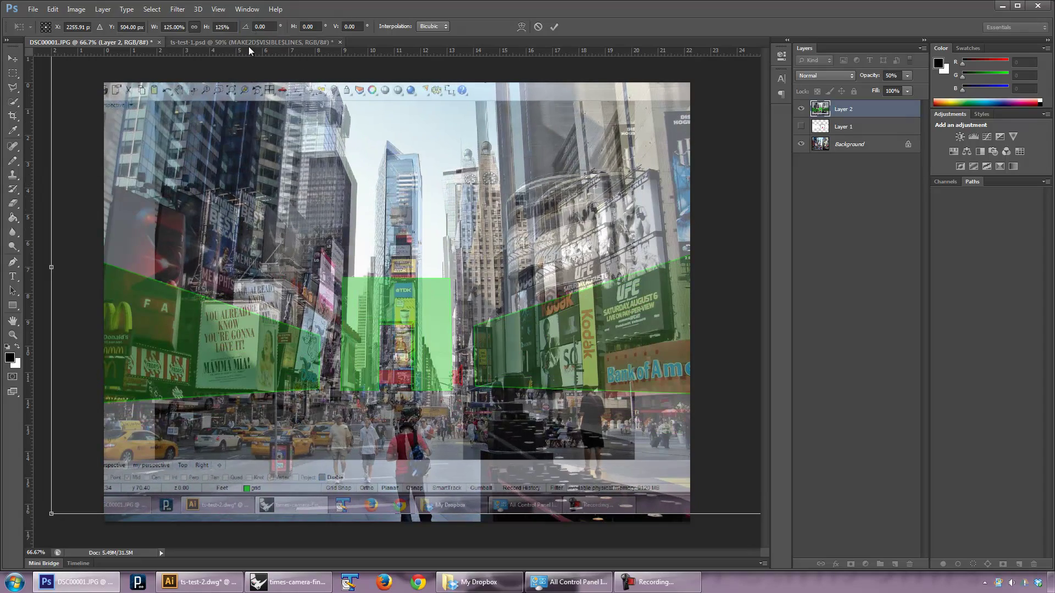
pyautogui.write('150')
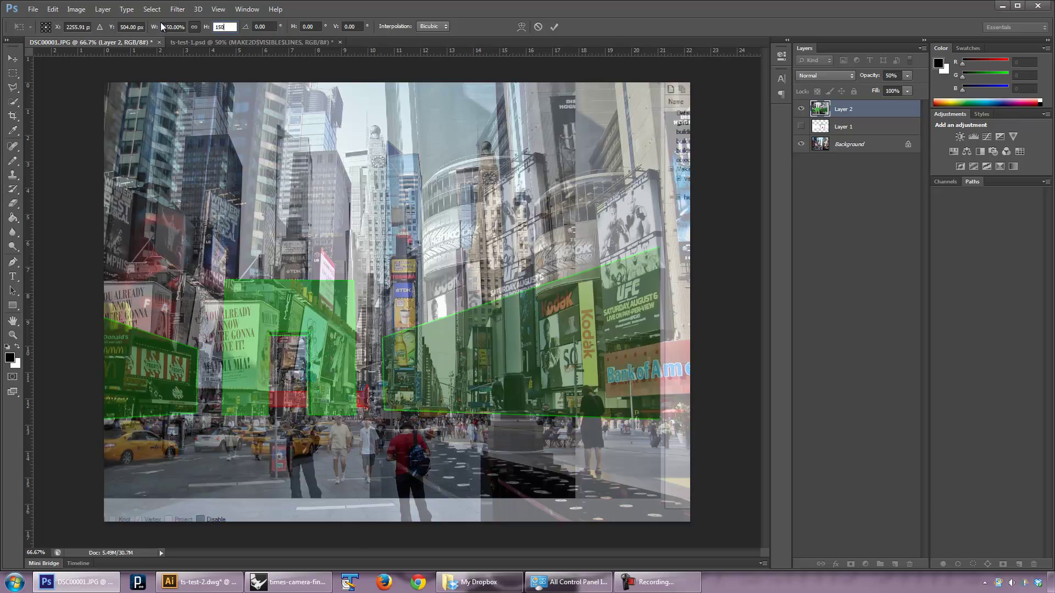
pyautogui.moveTo(419, 163); pyautogui.dragTo(516, 172)
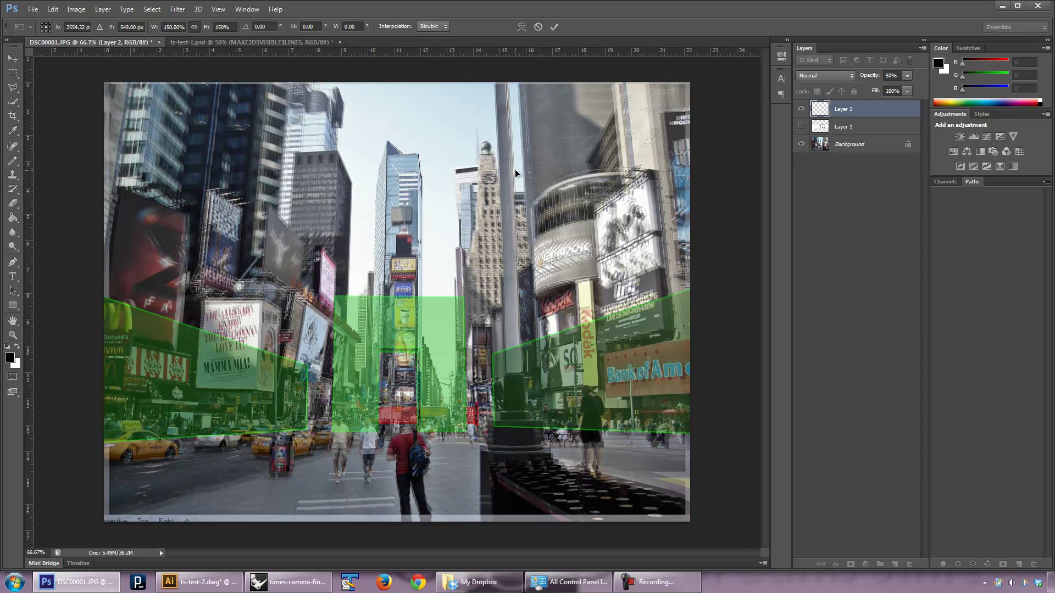
pyautogui.click(554, 27)
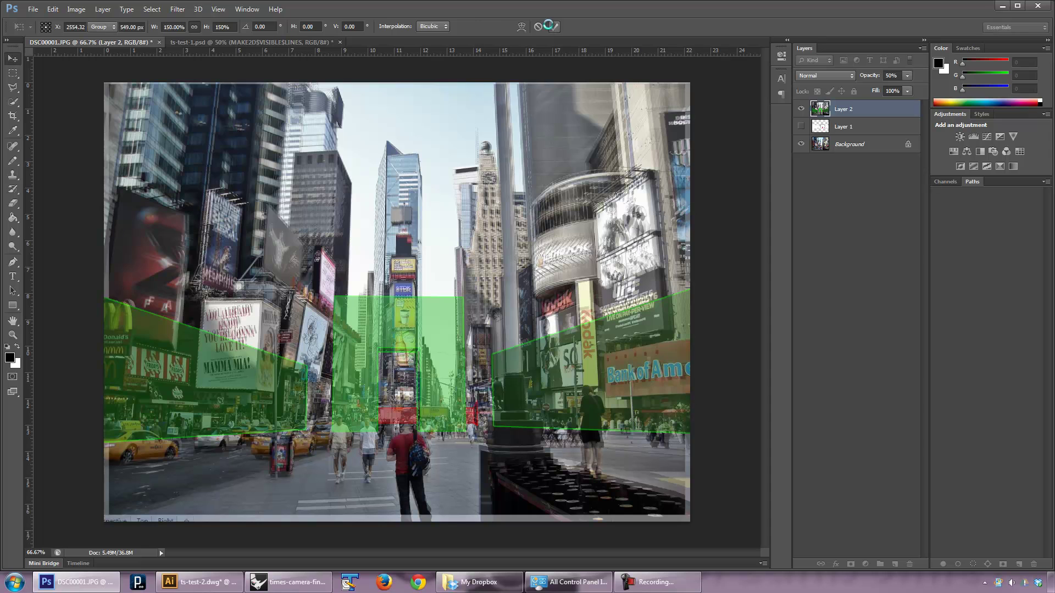
# - Show Layer 1, move the arch planes onto the overlay and scale them to 103%
pyautogui.click(800, 126)
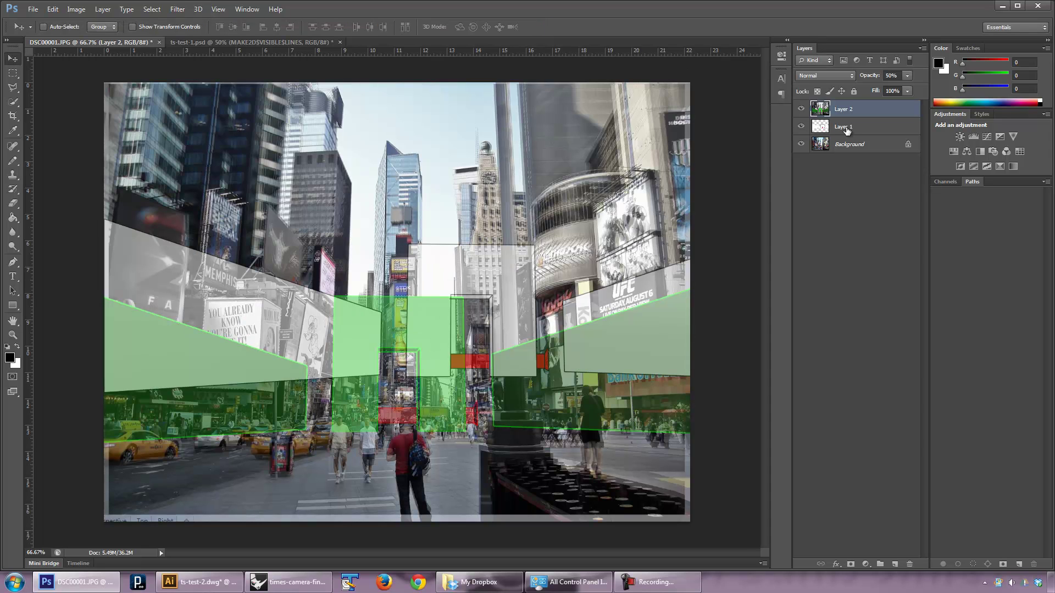
pyautogui.click(849, 128)
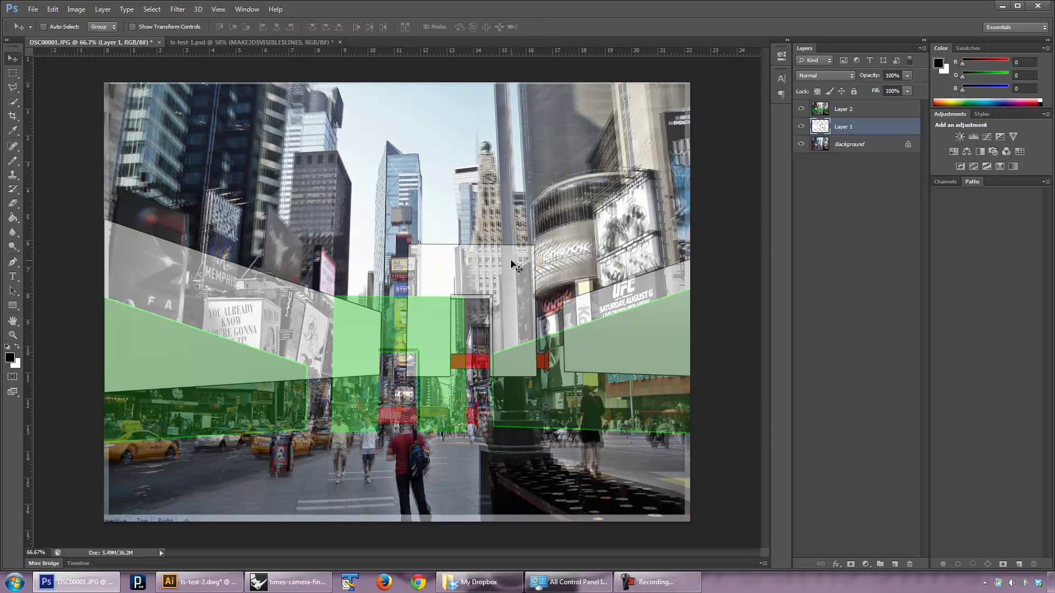
pyautogui.moveTo(497, 277); pyautogui.dragTo(427, 327)
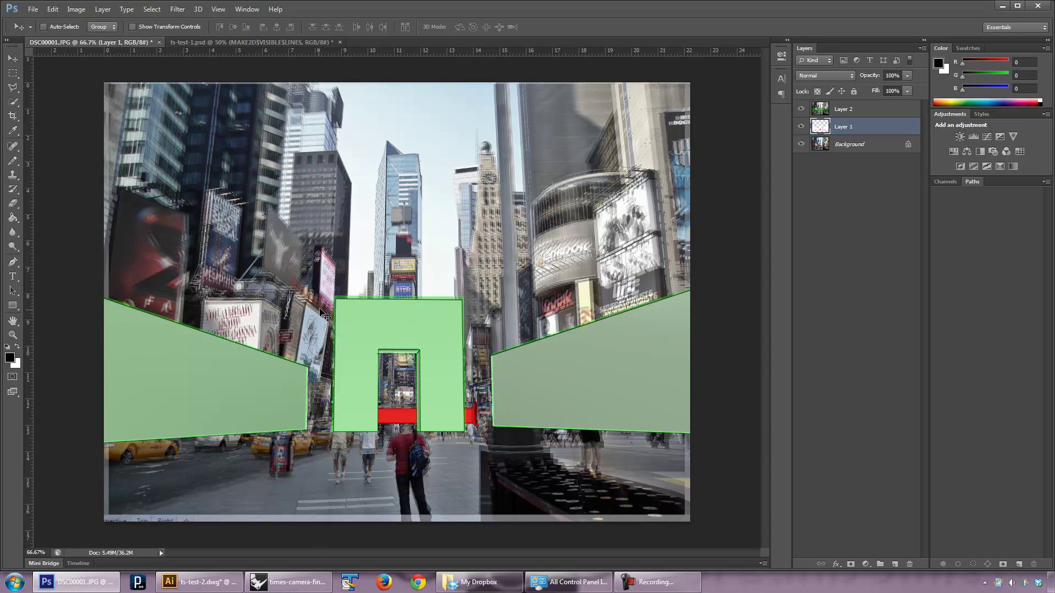
pyautogui.hotkey('ctrl', 't')
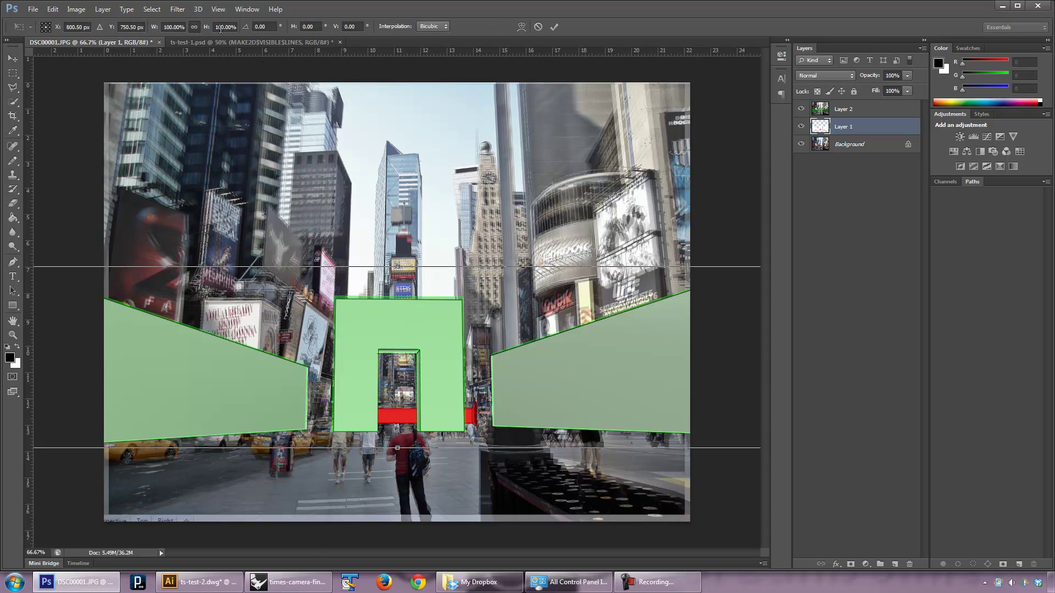
pyautogui.click(221, 27)
pyautogui.write('105')
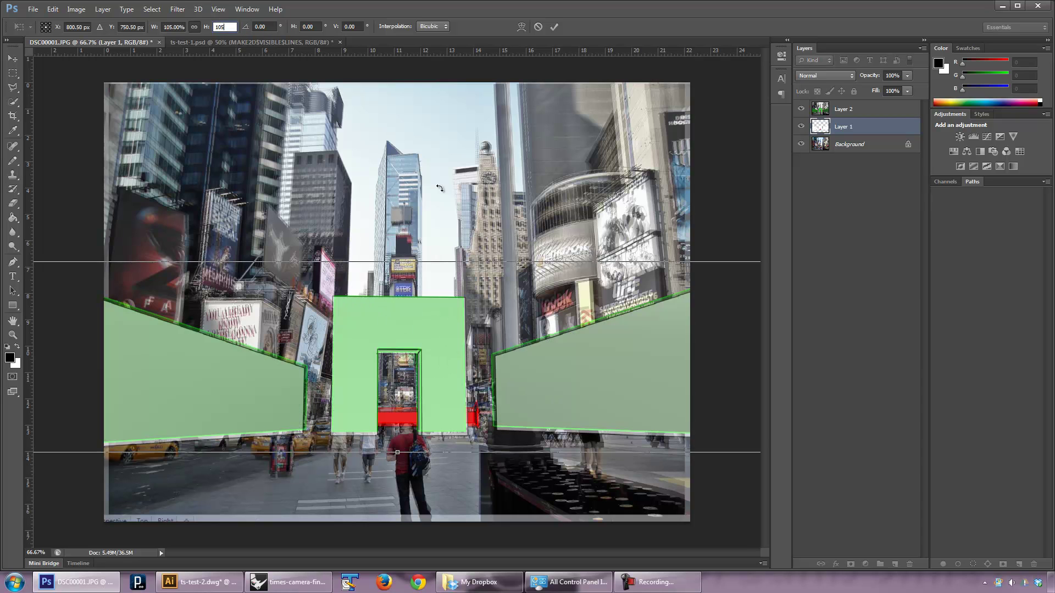
pyautogui.press('Return')
pyautogui.press('Up')
pyautogui.press('Down')
pyautogui.press('Down')
pyautogui.press('Down')
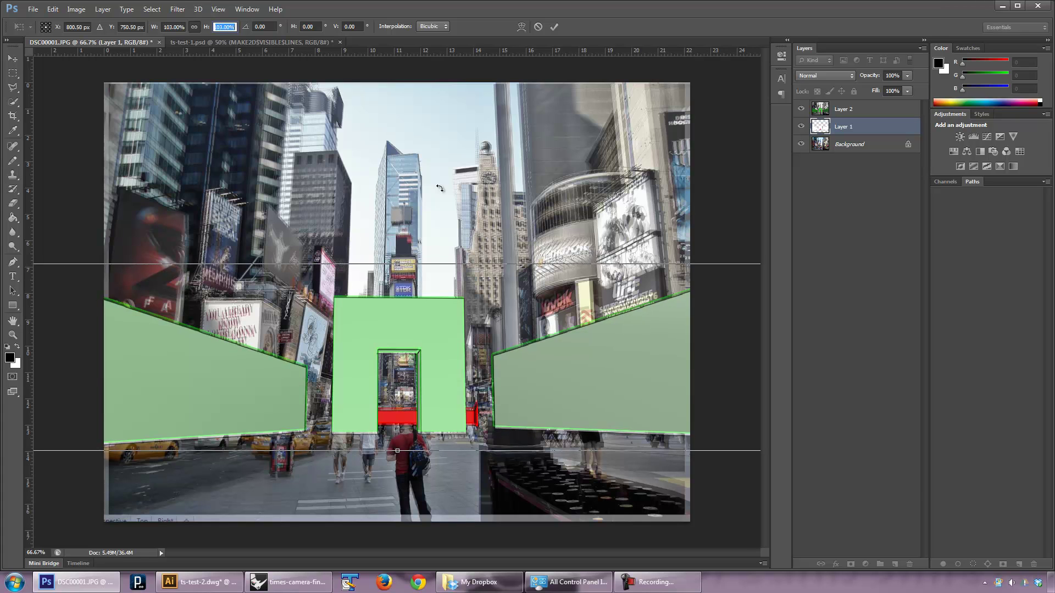
pyautogui.click(554, 26)
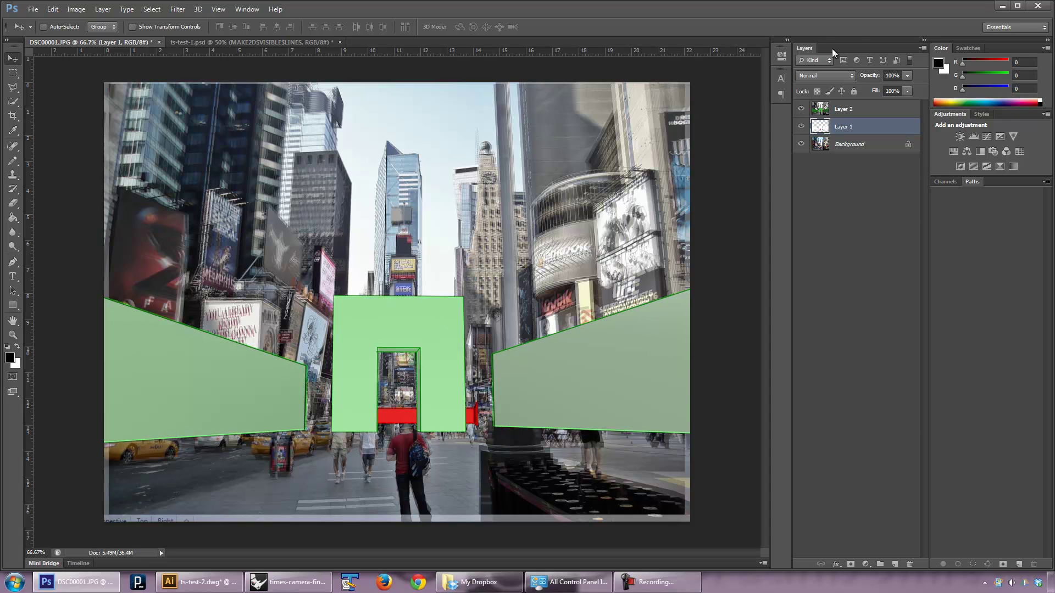
# - Hide Layer 2's green Rhino screenshot and set Layer 1's opacity to 70%
pyautogui.click(800, 109)
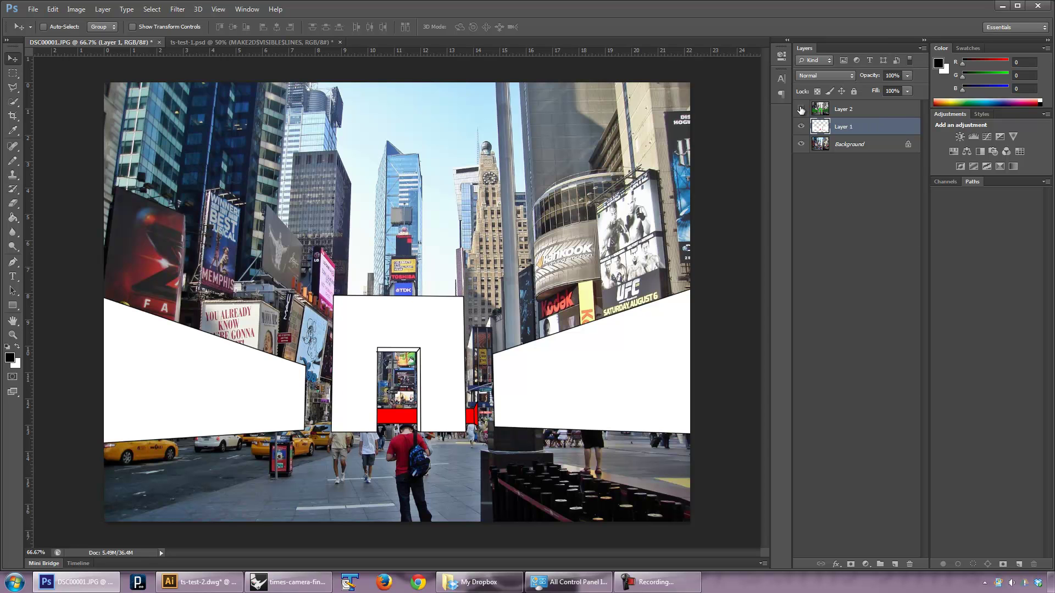
pyautogui.click(801, 110)
pyautogui.click(872, 73)
pyautogui.write('70')
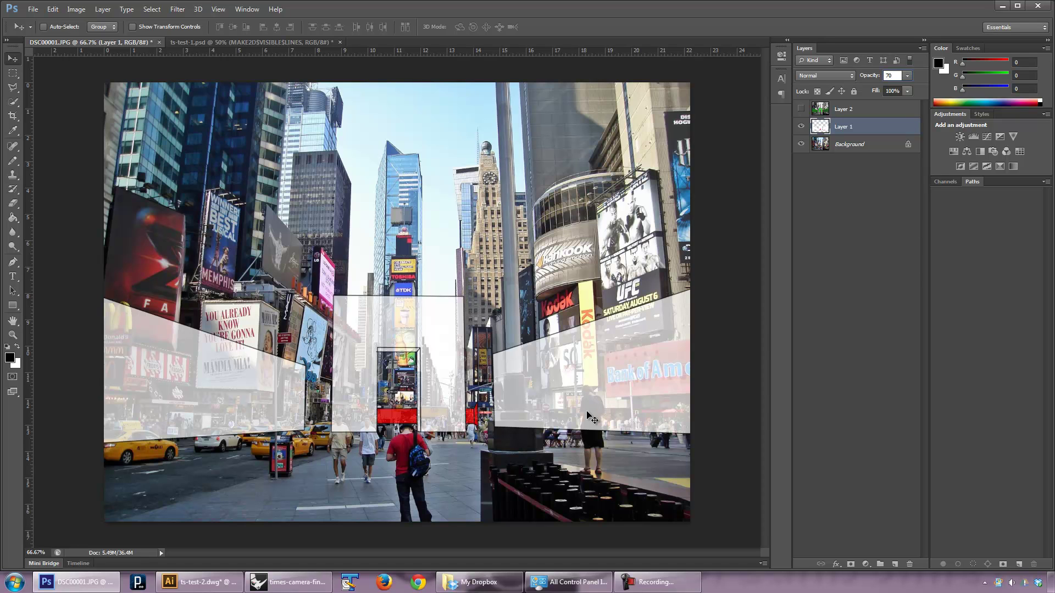
# - Zoom to 200% on the pole and trace its left side and pedestal with the Polygonal Lasso
pyautogui.click(12, 335)
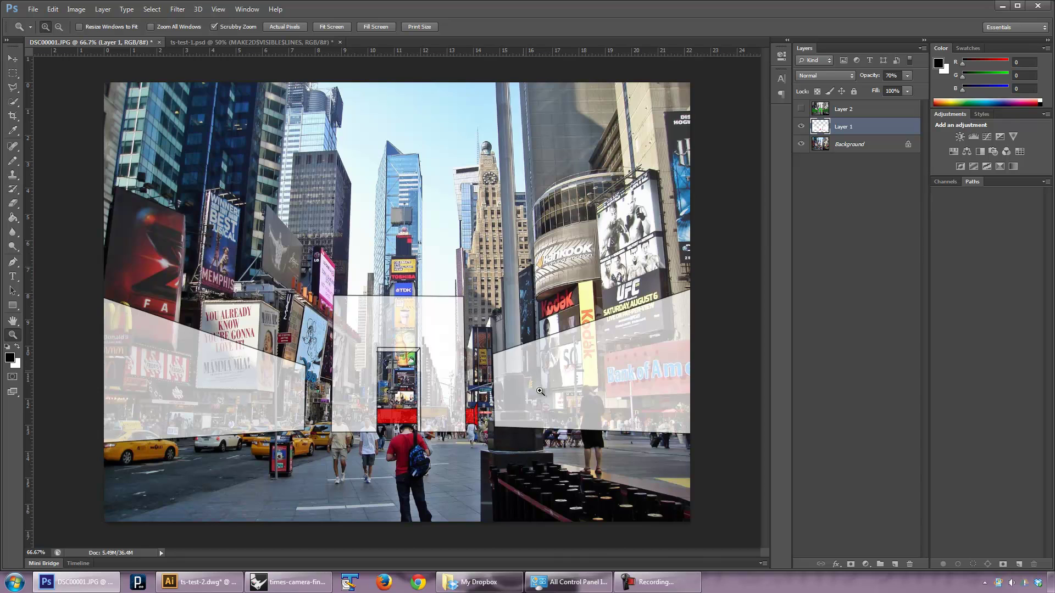
pyautogui.moveTo(549, 363); pyautogui.dragTo(551, 300)
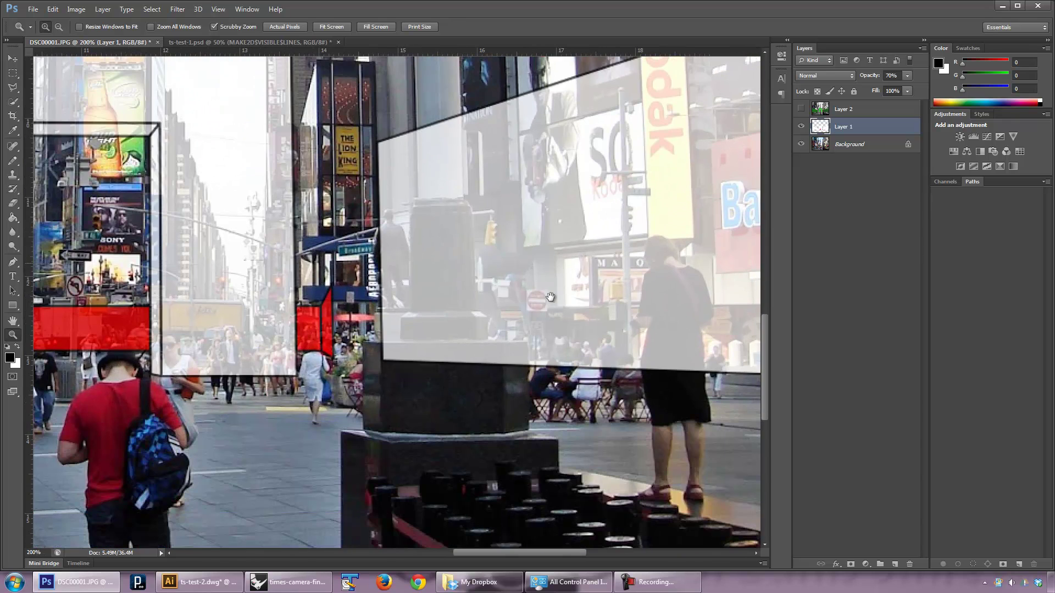
pyautogui.click(12, 87)
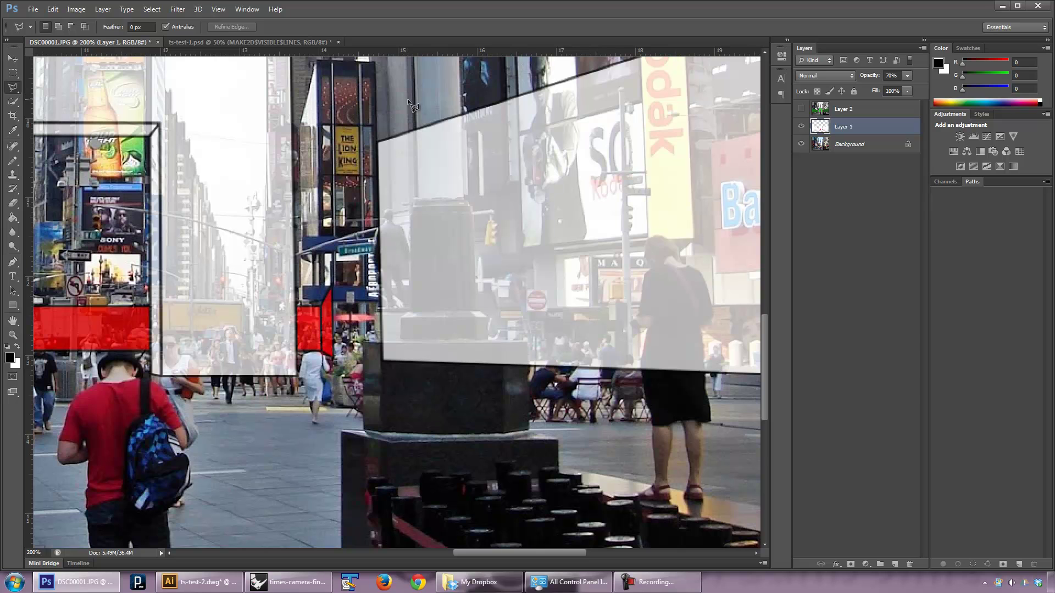
pyautogui.click(410, 213)
pyautogui.click(400, 337)
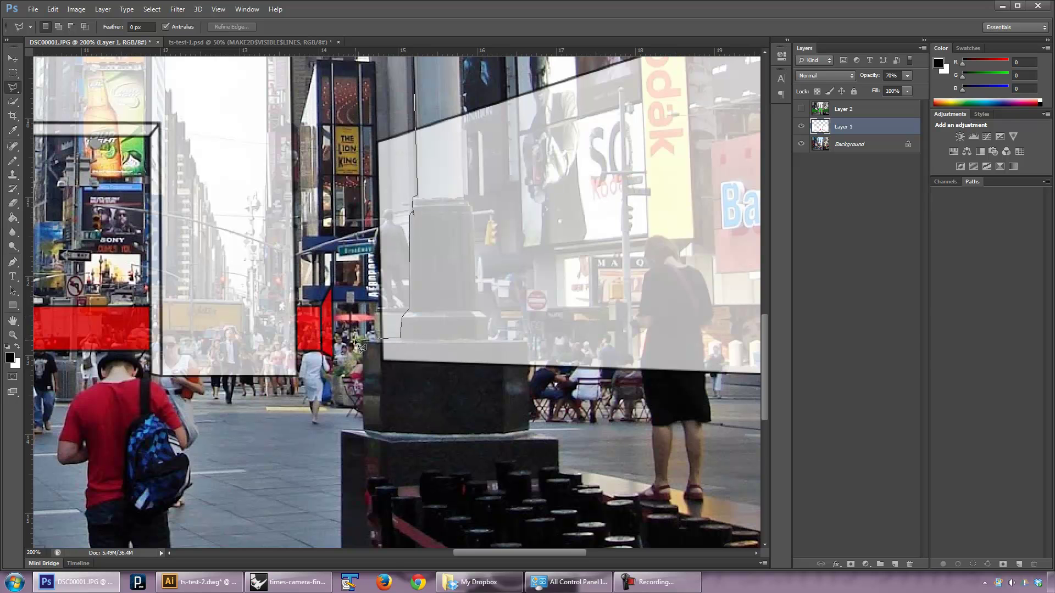
pyautogui.click(527, 399)
pyautogui.click(528, 342)
pyautogui.click(488, 340)
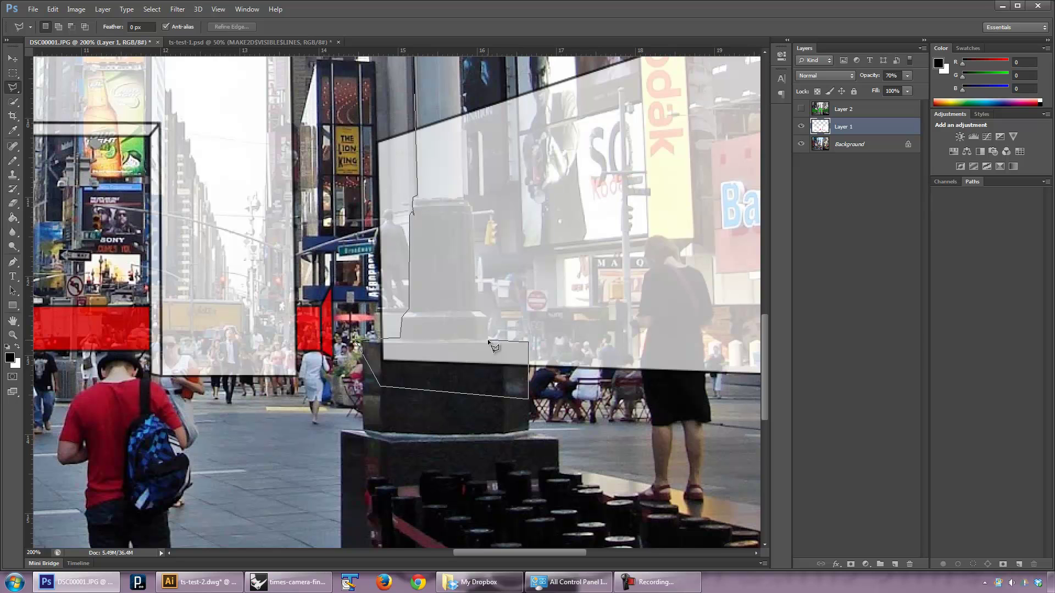
# - Close the outline up the pole's right edge, delete the plane inside it and deselect
pyautogui.click(478, 308)
pyautogui.click(465, 200)
pyautogui.click(414, 97)
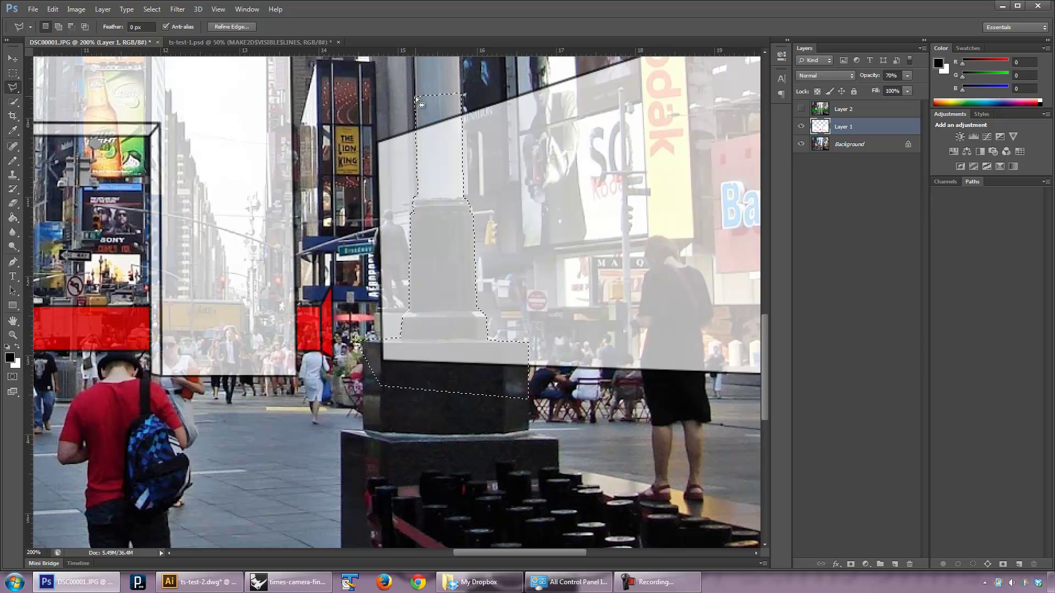
pyautogui.press('Delete')
pyautogui.hotkey('ctrl', 'd')
pyautogui.click(12, 73)
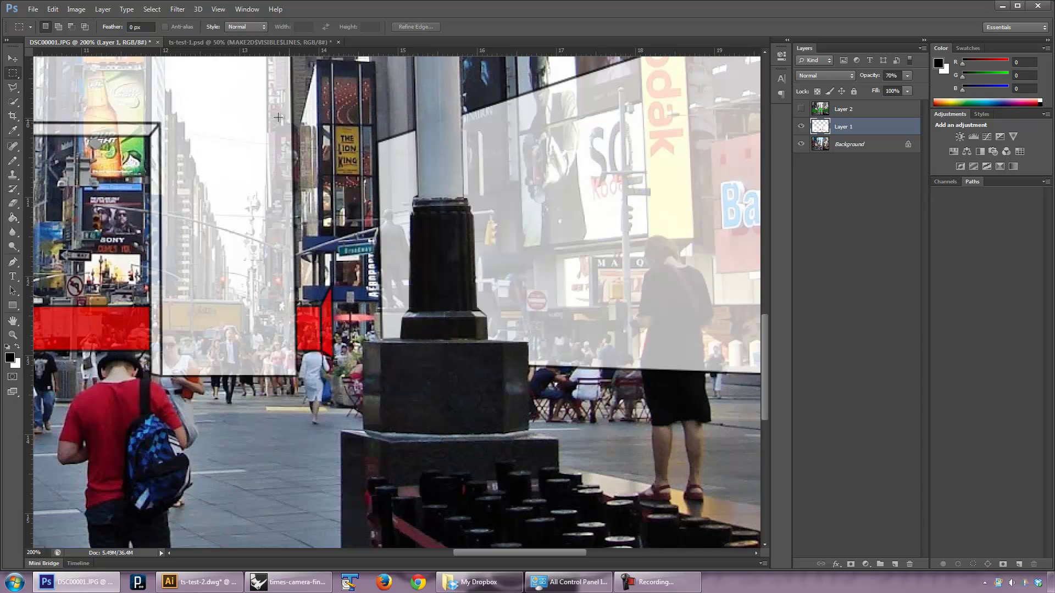
pyautogui.click(13, 203)
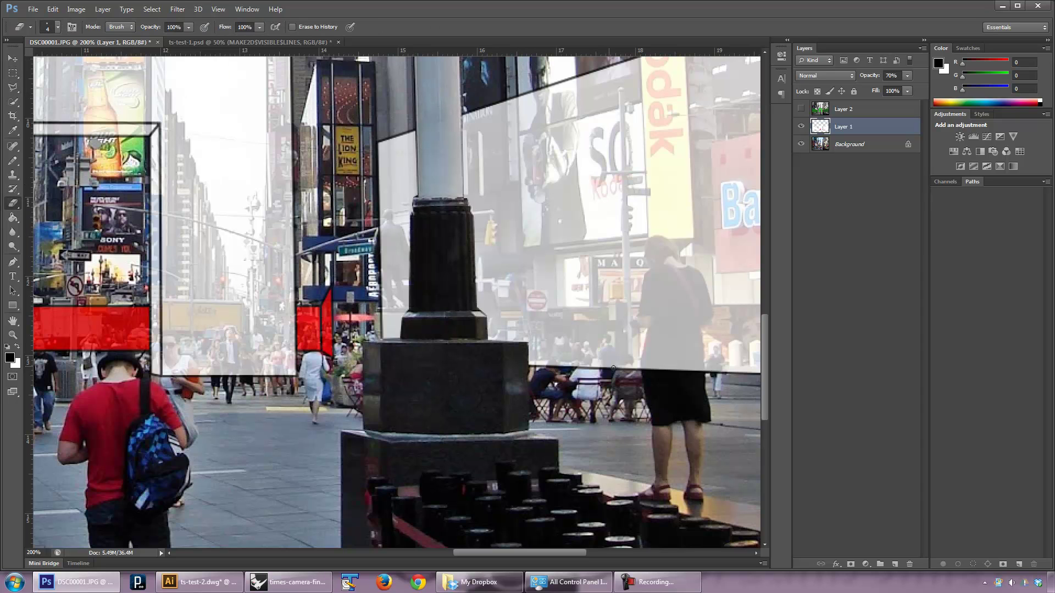
# - Erase a thin strip over the standing woman and start outlining her right side
pyautogui.press(']')
pyautogui.press(']')
pyautogui.press(']')
pyautogui.press(']')
pyautogui.moveTo(647, 367)
pyautogui.mouseDown()
pyautogui.moveTo(658, 330)
pyautogui.moveTo(641, 299)
pyautogui.moveTo(649, 244)
pyautogui.moveTo(662, 239)
pyautogui.moveTo(704, 286)
pyautogui.moveTo(700, 379)
pyautogui.moveTo(648, 364)
pyautogui.moveTo(654, 324)
pyautogui.moveTo(648, 358)
pyautogui.mouseUp()
pyautogui.press('l')
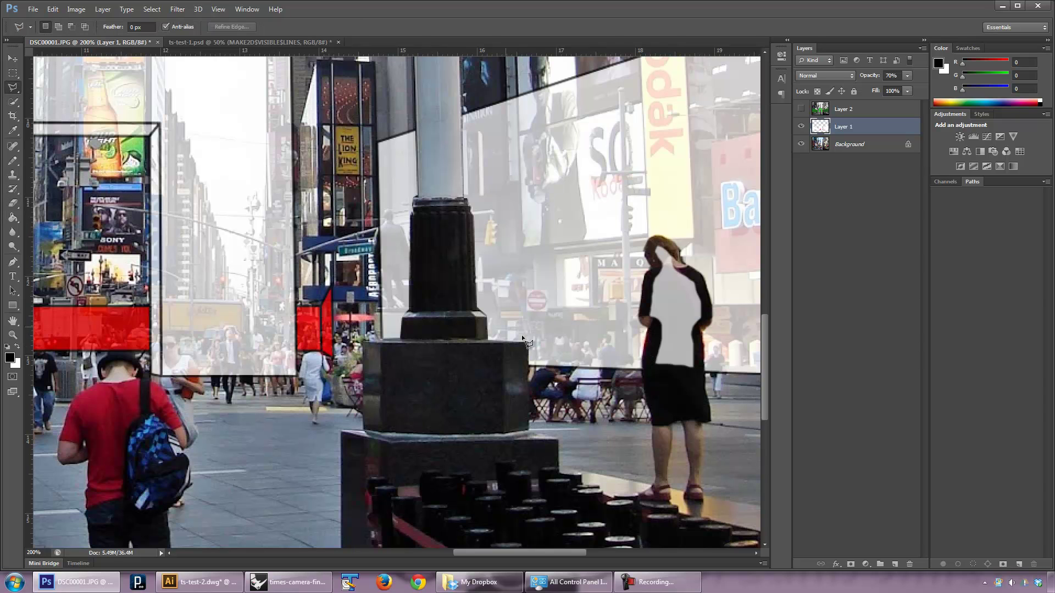
pyautogui.click(649, 371)
pyautogui.click(698, 367)
pyautogui.click(697, 328)
pyautogui.click(705, 314)
pyautogui.click(701, 275)
# - Complete the outline over her head and left side, delete the plane inside and deselect
pyautogui.click(685, 263)
pyautogui.click(660, 242)
pyautogui.click(651, 259)
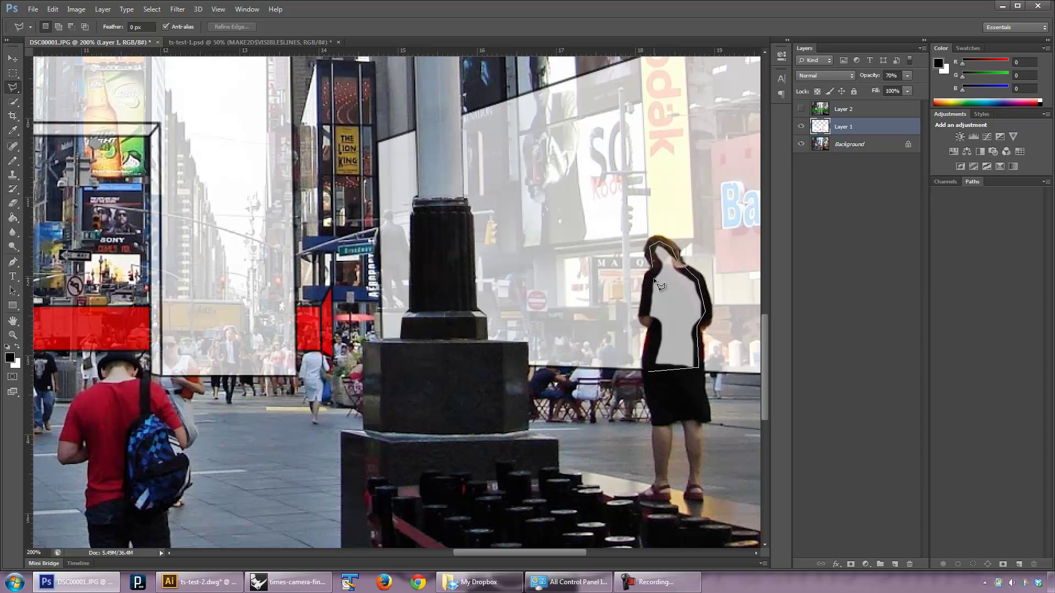
pyautogui.click(646, 318)
pyautogui.click(659, 331)
pyautogui.click(649, 371)
pyautogui.press('Delete')
pyautogui.click(12, 73)
pyautogui.hotkey('ctrl', 'd')
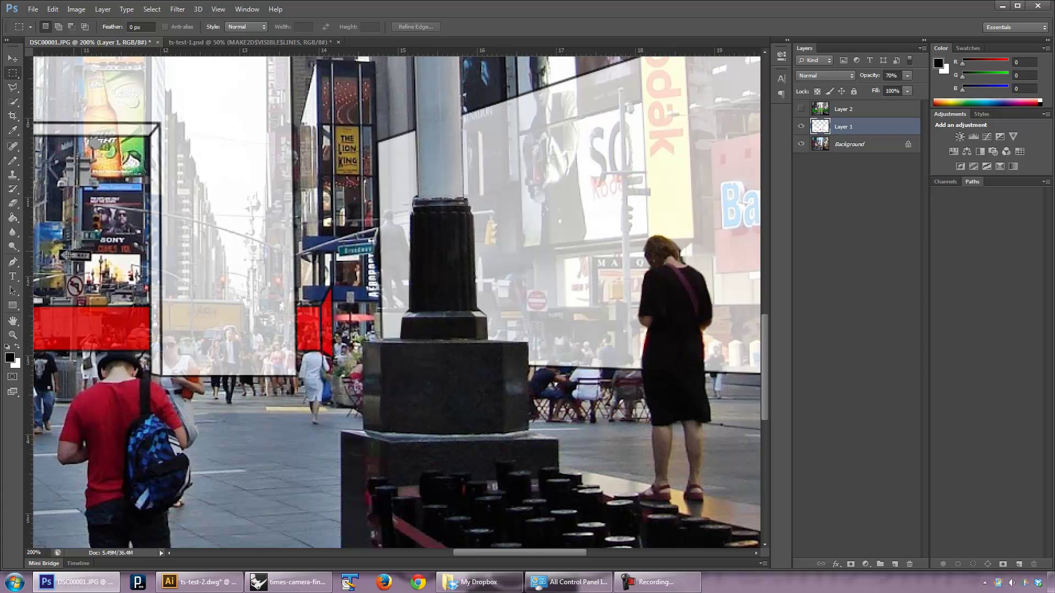
# - Zoom out to 66.7% to view the whole Times Square composite
pyautogui.click(12, 335)
pyautogui.press('super')
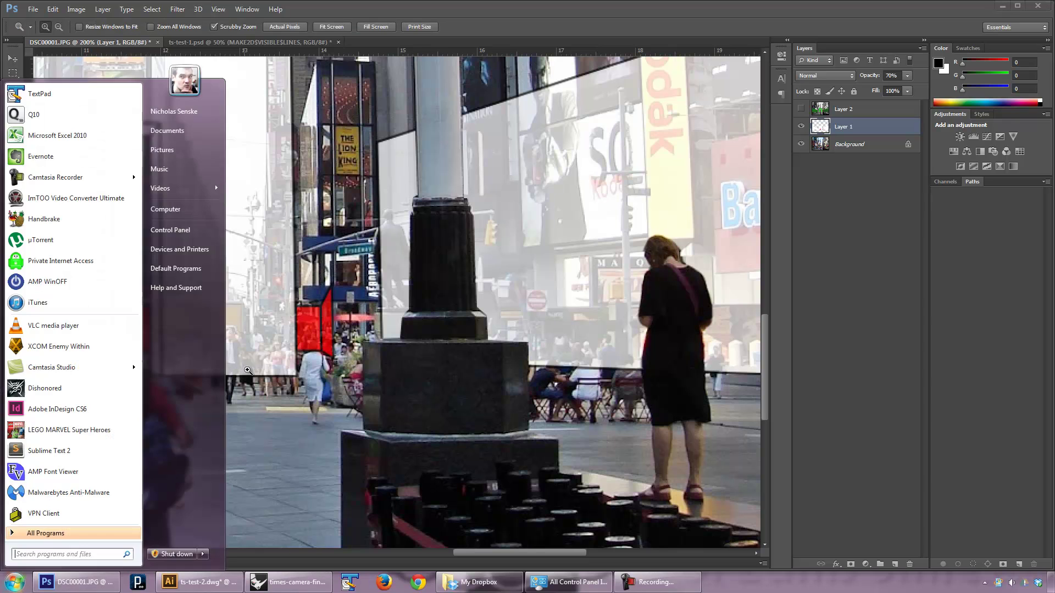
pyautogui.press('super')
pyautogui.keyDown('alt'); pyautogui.click(248, 371); pyautogui.keyUp('alt')
pyautogui.keyDown('alt'); pyautogui.click(248, 371); pyautogui.keyUp('alt')
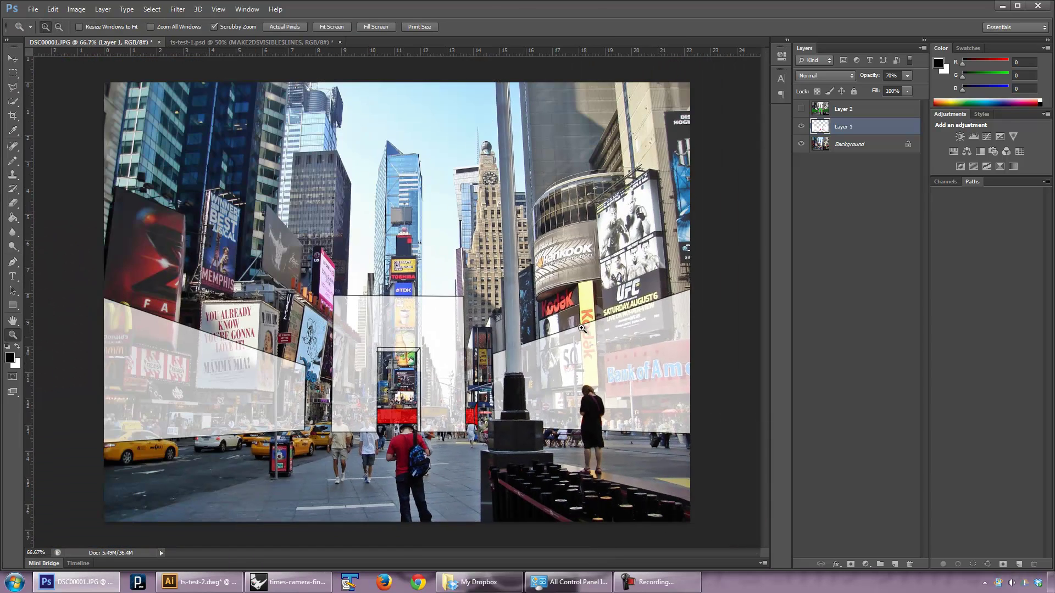
# - Set Layer 1's opacity to 50%
pyautogui.click(908, 75)
pyautogui.moveTo(908, 88); pyautogui.dragTo(937, 94)
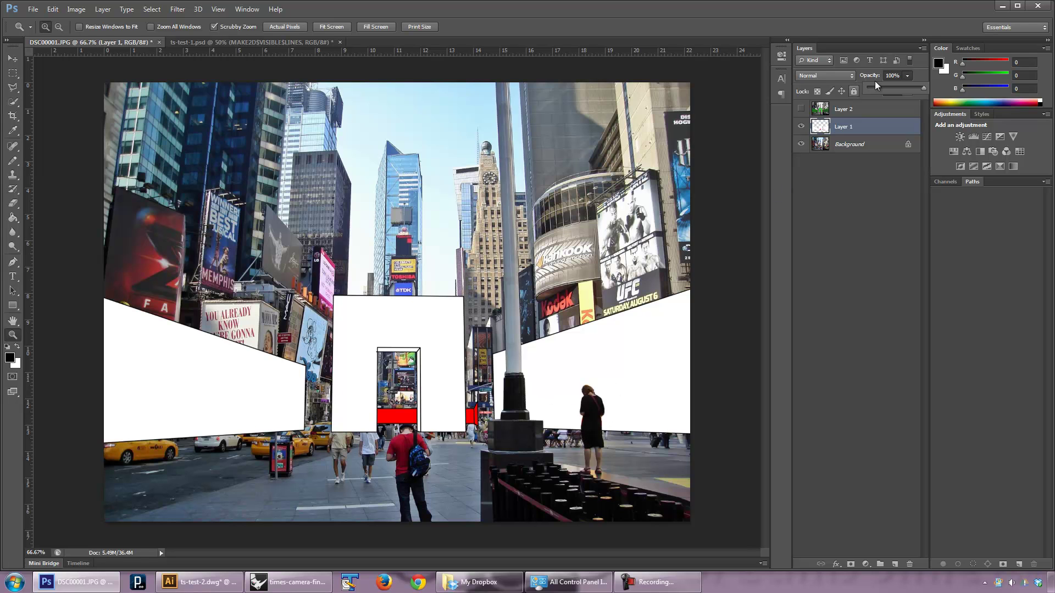
pyautogui.click(898, 75)
pyautogui.write('50')
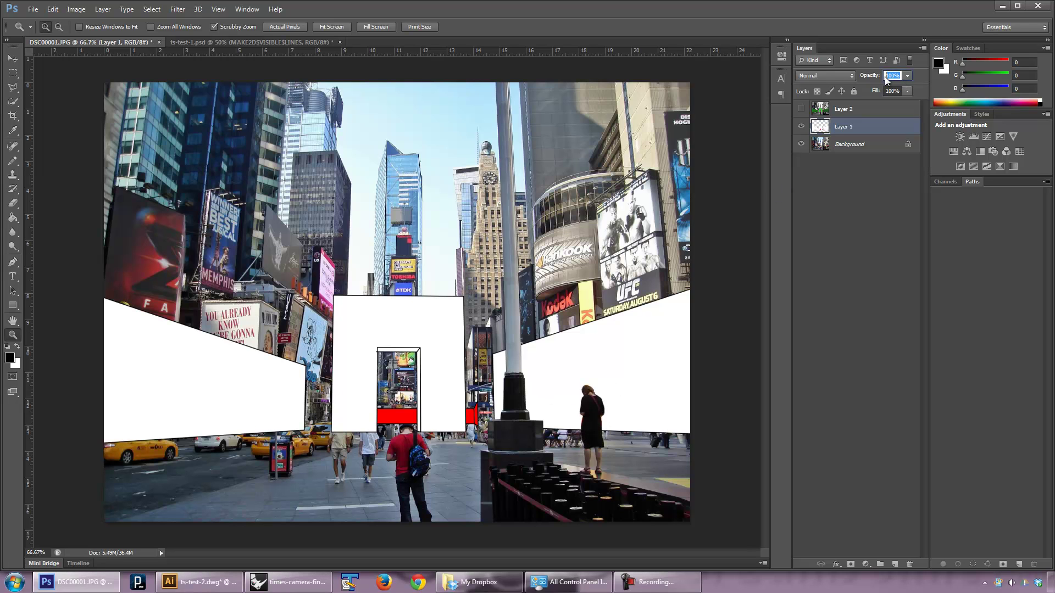
pyautogui.press('Return')
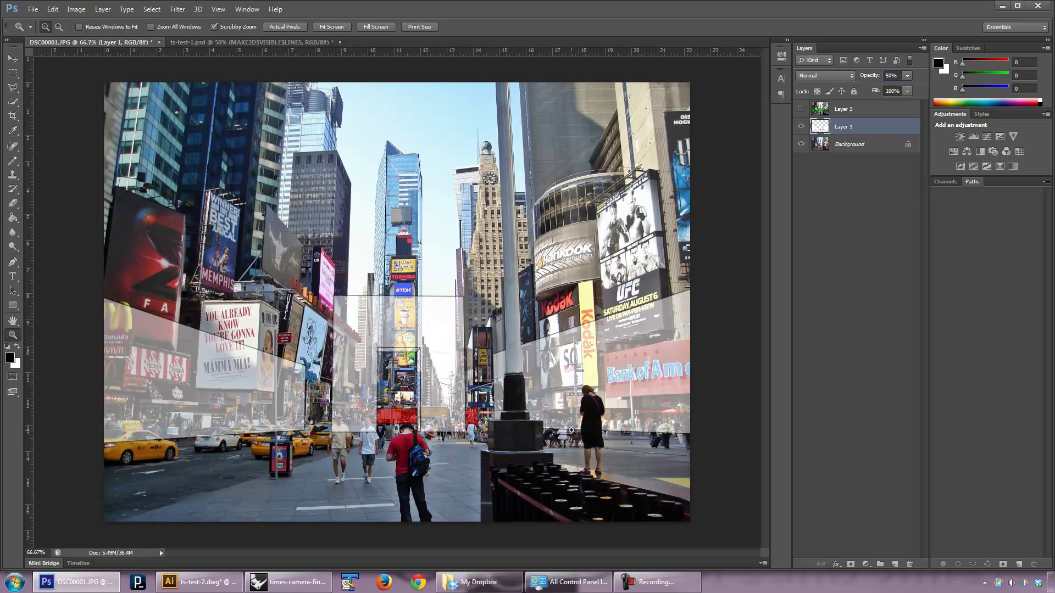
# - Zoom in and erase the plane over the seated people with a smaller 7px eraser
pyautogui.click(571, 432)
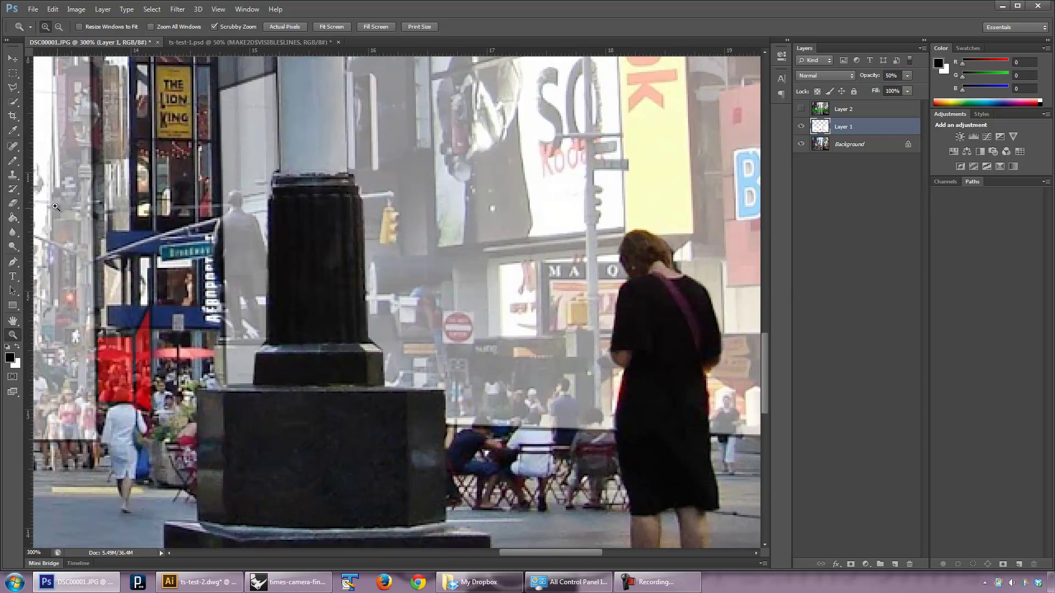
pyautogui.click(13, 204)
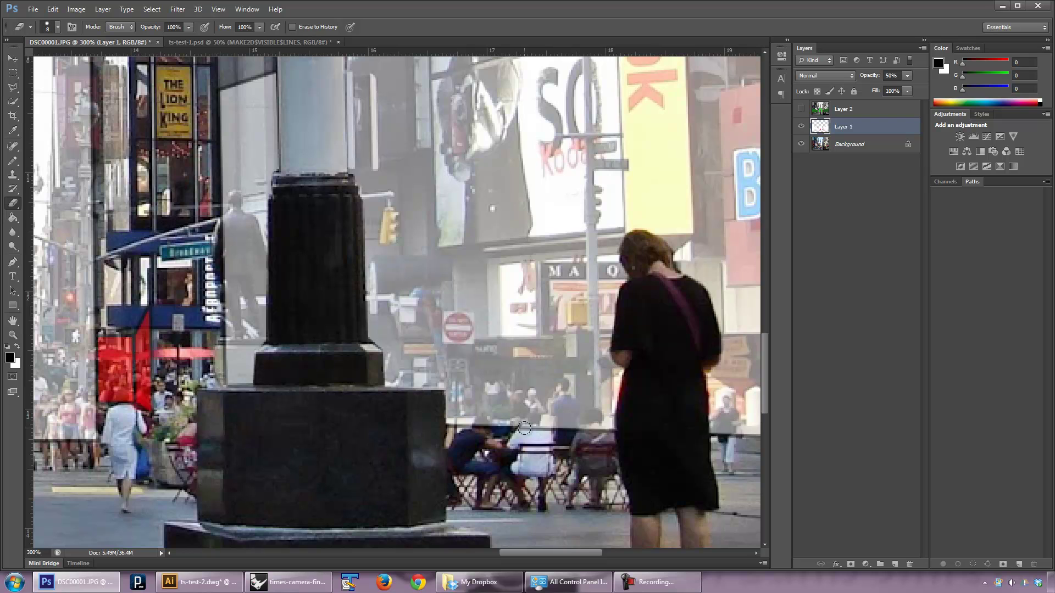
pyautogui.press('[')
pyautogui.press('[')
pyautogui.press('[')
pyautogui.press('[')
pyautogui.moveTo(535, 420)
pyautogui.mouseDown()
pyautogui.moveTo(581, 435)
pyautogui.moveTo(592, 413)
pyautogui.moveTo(596, 431)
pyautogui.moveTo(592, 419)
pyautogui.mouseUp()
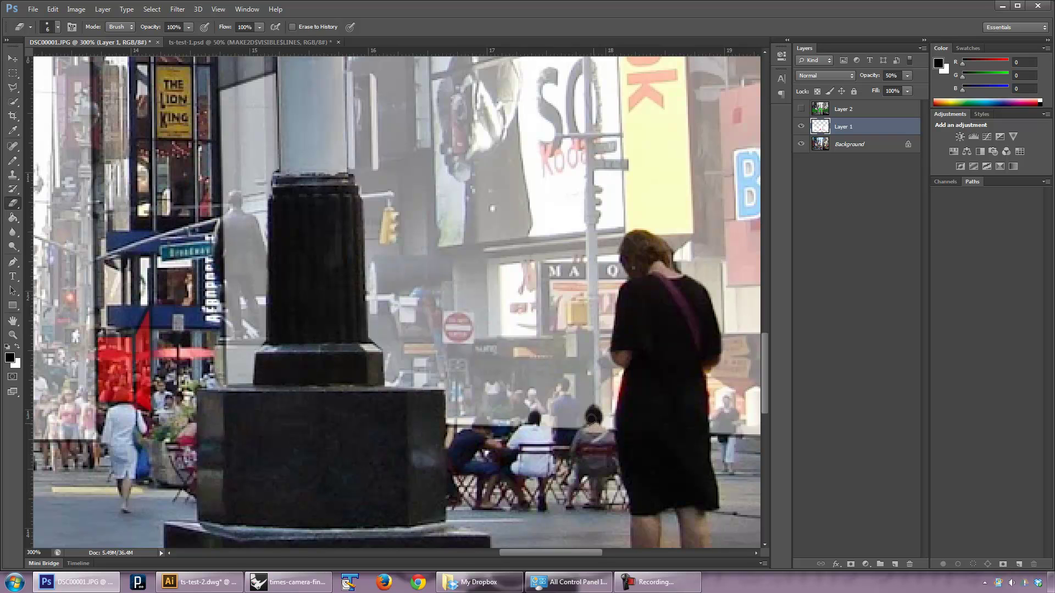
pyautogui.moveTo(480, 428); pyautogui.dragTo(490, 426)
pyautogui.moveTo(157, 432)
pyautogui.mouseDown()
pyautogui.moveTo(441, 420)
pyautogui.moveTo(530, 402)
pyautogui.mouseUp()
# - Erase the white plane over the woman's face and arm
pyautogui.hotkey('ctrl', 'r')
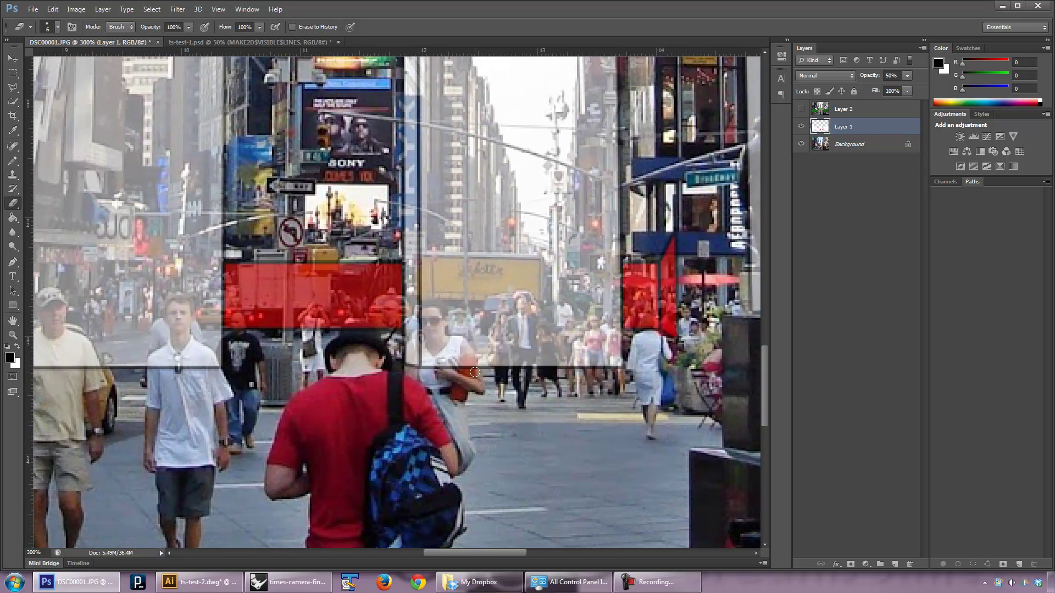
pyautogui.moveTo(477, 373)
pyautogui.mouseDown()
pyautogui.moveTo(436, 309)
pyautogui.moveTo(418, 306)
pyautogui.moveTo(419, 342)
pyautogui.moveTo(402, 359)
pyautogui.moveTo(465, 363)
pyautogui.moveTo(434, 352)
pyautogui.moveTo(407, 369)
pyautogui.moveTo(435, 314)
pyautogui.moveTo(439, 345)
pyautogui.moveTo(429, 363)
pyautogui.moveTo(430, 312)
pyautogui.moveTo(476, 370)
pyautogui.moveTo(424, 391)
pyautogui.mouseUp()
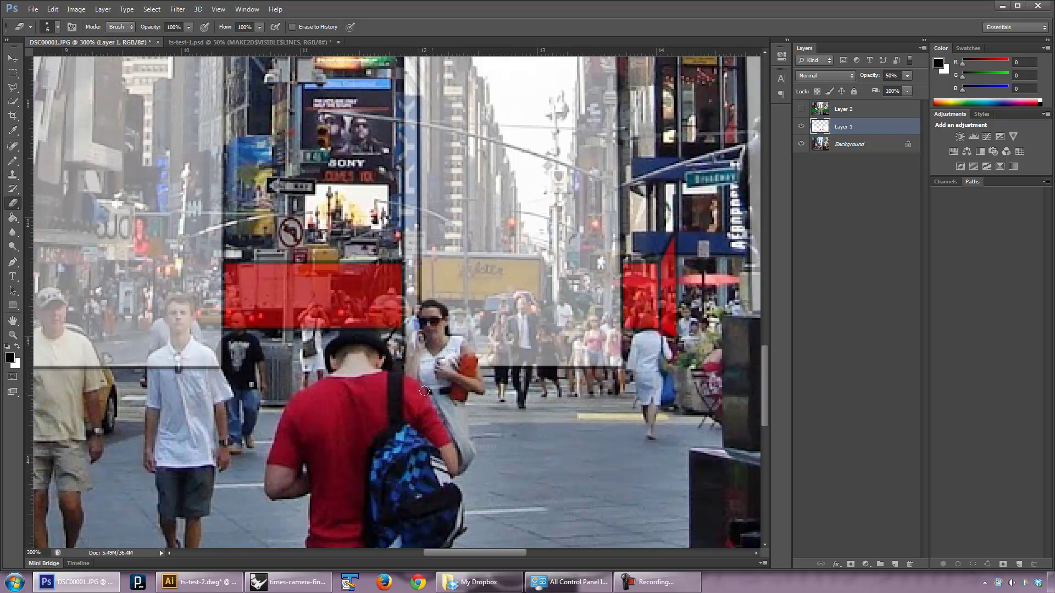
pyautogui.moveTo(342, 363); pyautogui.dragTo(459, 381)
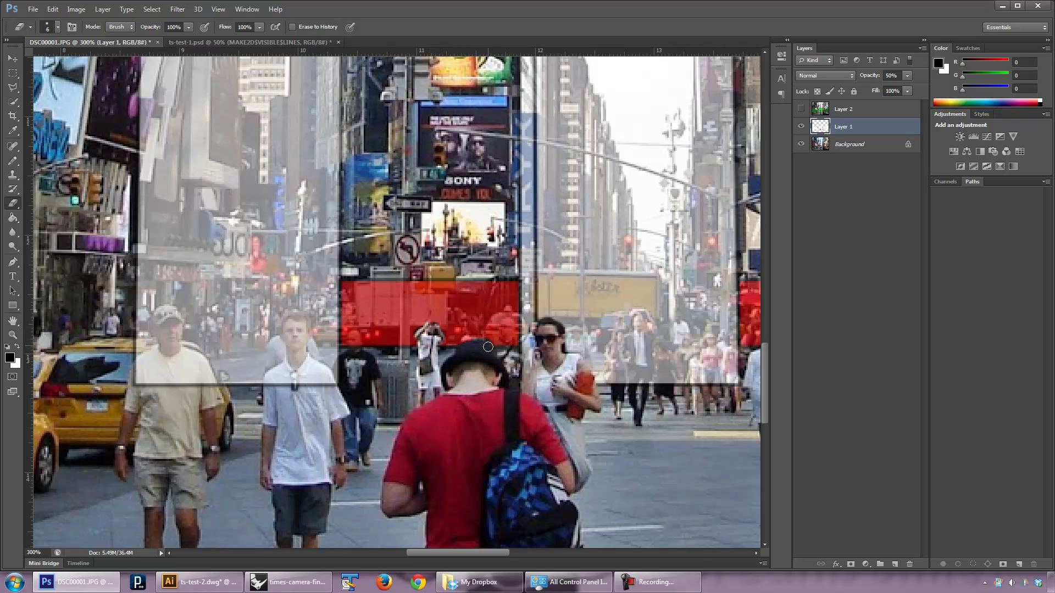
pyautogui.moveTo(447, 363)
pyautogui.mouseDown()
pyautogui.moveTo(506, 377)
pyautogui.moveTo(461, 409)
pyautogui.moveTo(435, 334)
pyautogui.mouseUp()
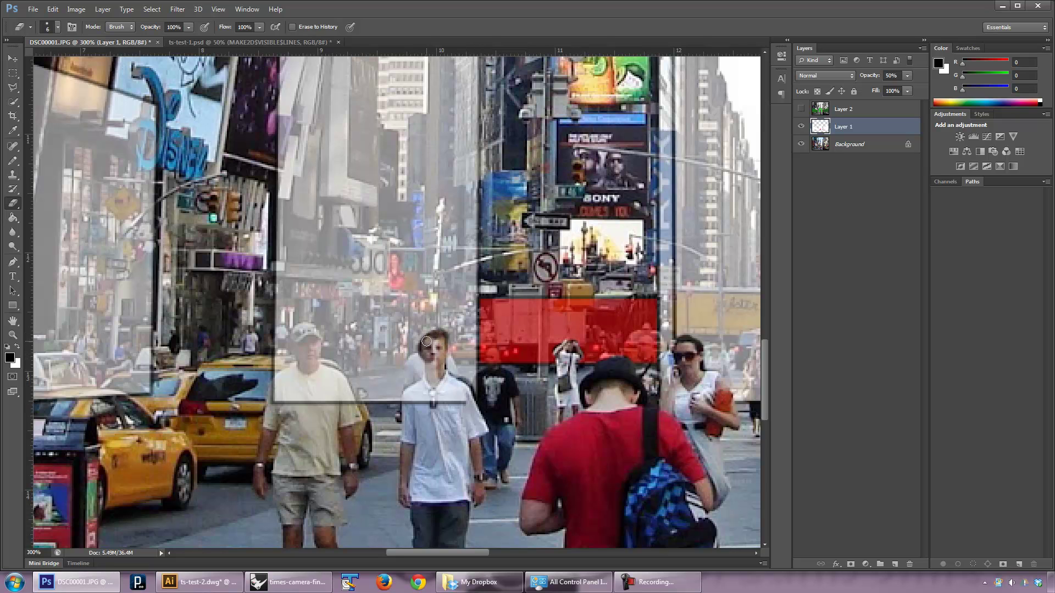
# - Erase the overlay from the boy's face, undoing a stray stroke, and the older man's shoulder
pyautogui.moveTo(436, 351)
pyautogui.mouseDown()
pyautogui.moveTo(431, 353)
pyautogui.moveTo(426, 387)
pyautogui.moveTo(435, 367)
pyautogui.moveTo(438, 396)
pyautogui.mouseUp()
pyautogui.hotkey('ctrl', 'alt', 'z')
pyautogui.hotkey('ctrl', 'alt', 'z')
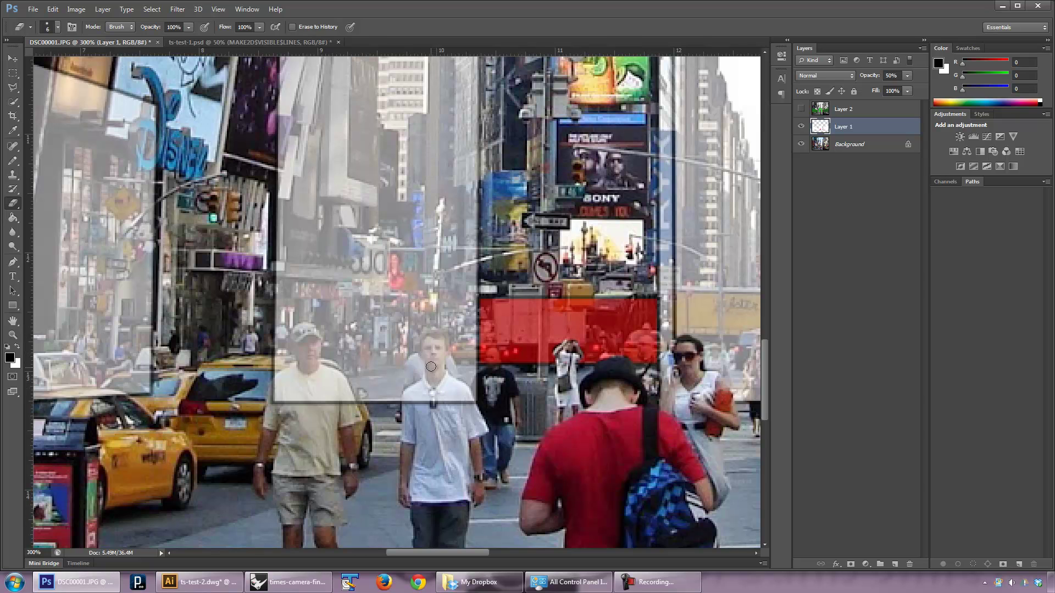
pyautogui.moveTo(431, 358)
pyautogui.mouseDown()
pyautogui.moveTo(410, 400)
pyautogui.moveTo(469, 403)
pyautogui.moveTo(451, 385)
pyautogui.moveTo(421, 390)
pyautogui.moveTo(465, 393)
pyautogui.moveTo(436, 384)
pyautogui.moveTo(442, 339)
pyautogui.moveTo(424, 343)
pyautogui.moveTo(423, 355)
pyautogui.moveTo(433, 344)
pyautogui.mouseUp()
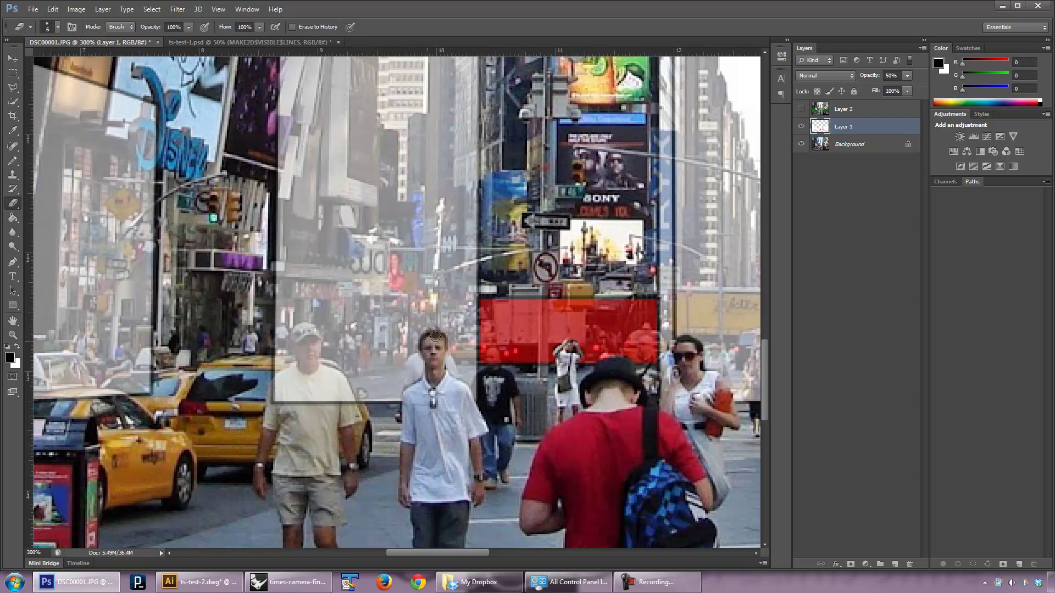
pyautogui.moveTo(355, 407)
pyautogui.mouseDown()
pyautogui.moveTo(317, 366)
pyautogui.moveTo(318, 339)
pyautogui.moveTo(305, 327)
pyautogui.moveTo(295, 335)
pyautogui.moveTo(306, 341)
pyautogui.moveTo(303, 365)
pyautogui.moveTo(312, 350)
pyautogui.moveTo(333, 403)
pyautogui.moveTo(359, 405)
pyautogui.moveTo(339, 373)
pyautogui.moveTo(330, 373)
pyautogui.moveTo(338, 398)
pyautogui.moveTo(307, 373)
pyautogui.moveTo(296, 340)
pyautogui.moveTo(272, 364)
pyautogui.moveTo(271, 397)
pyautogui.moveTo(320, 398)
pyautogui.moveTo(283, 405)
pyautogui.moveTo(327, 404)
pyautogui.moveTo(323, 389)
pyautogui.moveTo(297, 378)
pyautogui.moveTo(284, 399)
pyautogui.moveTo(303, 393)
pyautogui.moveTo(279, 395)
pyautogui.moveTo(274, 385)
pyautogui.moveTo(297, 361)
pyautogui.moveTo(273, 392)
pyautogui.moveTo(301, 347)
pyautogui.moveTo(324, 366)
pyautogui.moveTo(362, 454)
pyautogui.mouseUp()
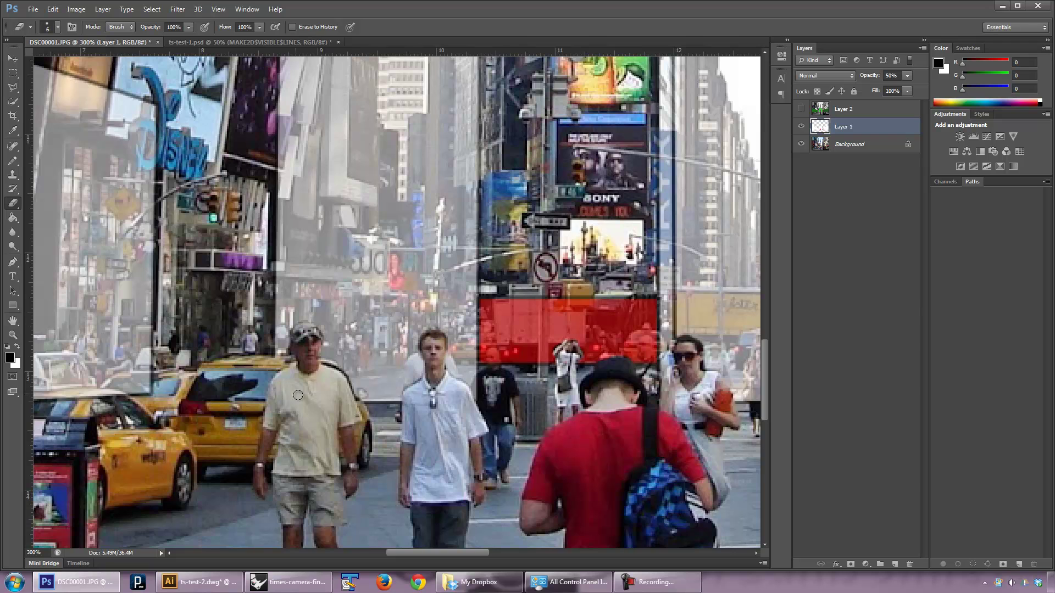
# - Erase the overlay along and above the taxi roofs
pyautogui.hscroll(-5, 286, 407)
pyautogui.moveTo(264, 392)
pyautogui.mouseDown()
pyautogui.moveTo(114, 407)
pyautogui.moveTo(137, 387)
pyautogui.moveTo(216, 386)
pyautogui.mouseUp()
pyautogui.hscroll(-2, 272, 400)
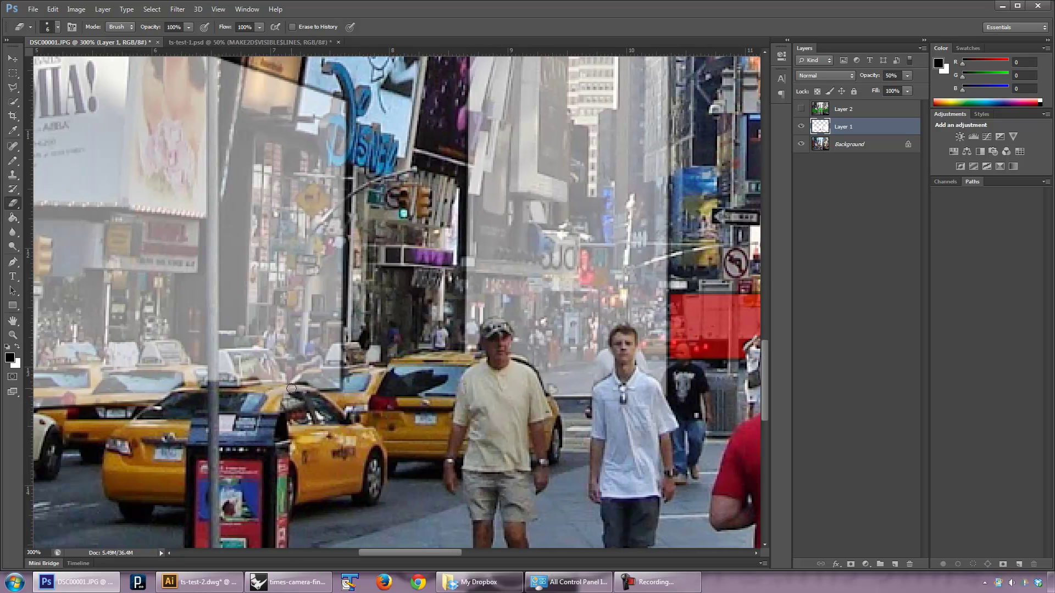
pyautogui.moveTo(291, 388)
pyautogui.mouseDown()
pyautogui.moveTo(336, 349)
pyautogui.moveTo(331, 395)
pyautogui.moveTo(311, 374)
pyautogui.moveTo(333, 357)
pyautogui.moveTo(396, 363)
pyautogui.mouseUp()
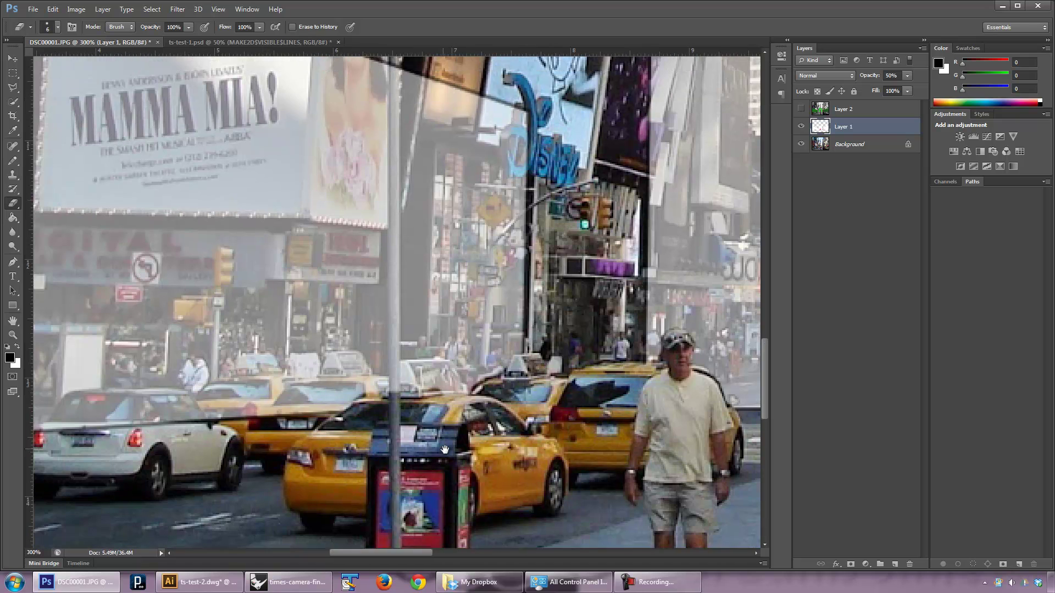
# - Cut a thin strip of the plane away along the pole by the Mamma Mia billboard
pyautogui.moveTo(445, 449); pyautogui.dragTo(510, 459)
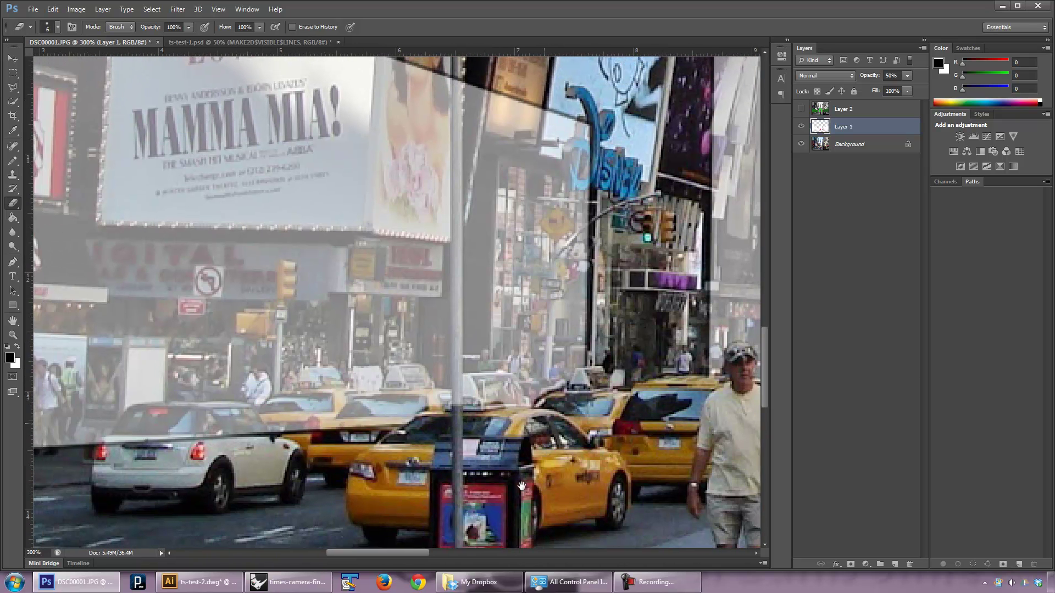
pyautogui.moveTo(534, 408); pyautogui.dragTo(509, 482)
pyautogui.click(10, 87)
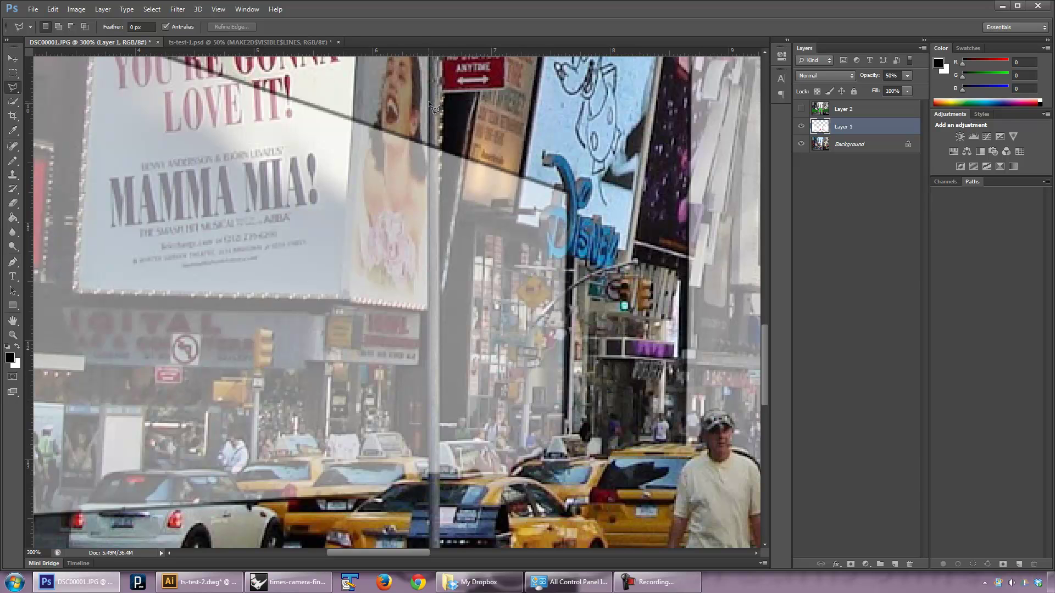
pyautogui.click(429, 103)
pyautogui.click(430, 507)
pyautogui.click(441, 482)
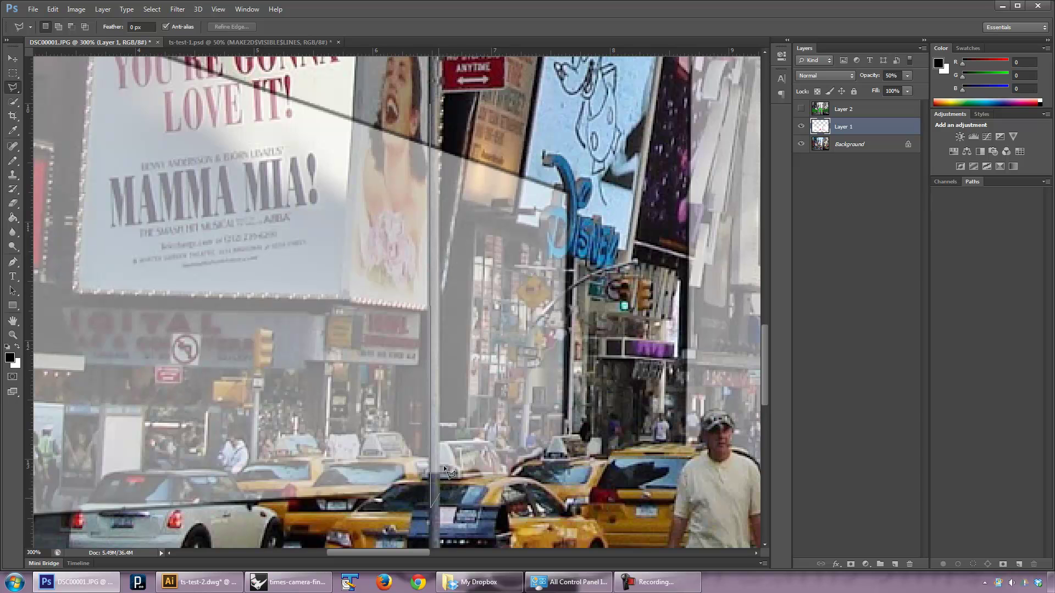
pyautogui.click(431, 104)
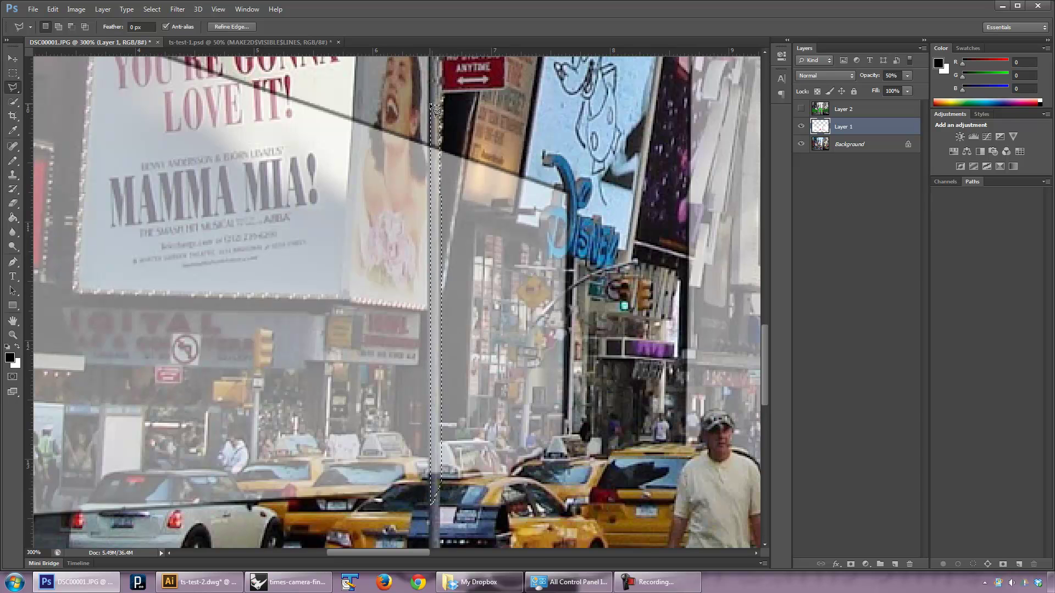
pyautogui.press('Delete')
pyautogui.hotkey('ctrl', 'd')
pyautogui.press('m')
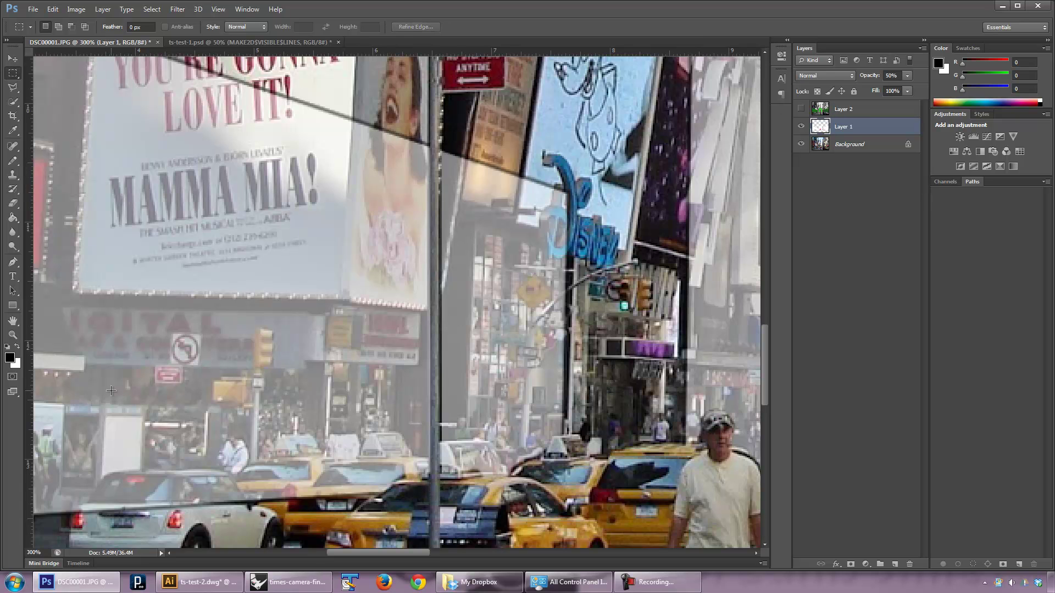
pyautogui.click(13, 335)
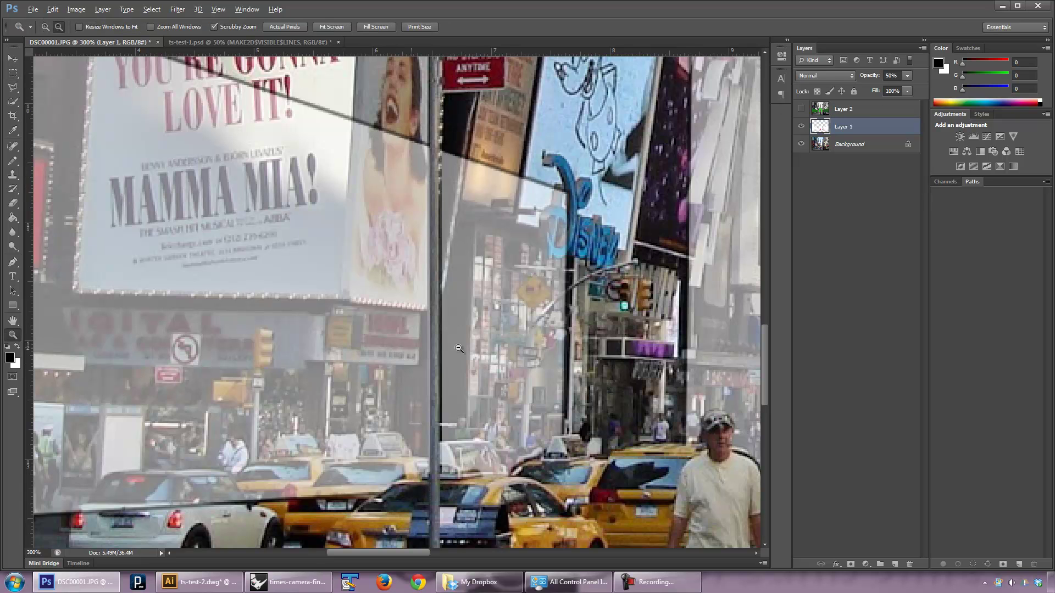
# - Zoom out to 66.7% and set Layer 1's opacity back to 100%
pyautogui.keyDown('alt'); pyautogui.click(572, 345); pyautogui.keyUp('alt')
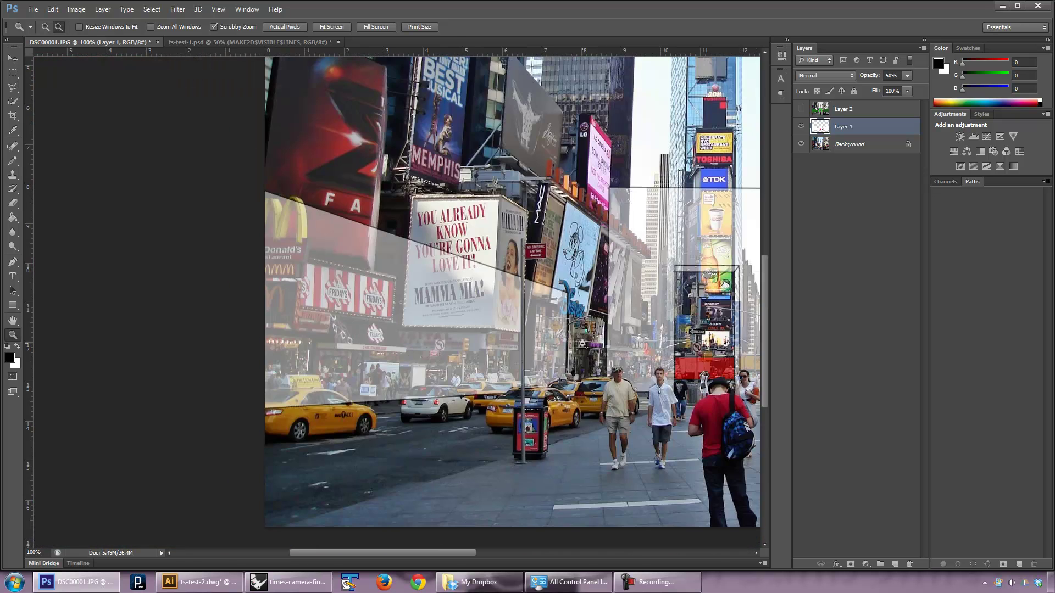
pyautogui.keyDown('alt'); pyautogui.click(571, 345); pyautogui.keyUp('alt')
pyautogui.click(907, 76)
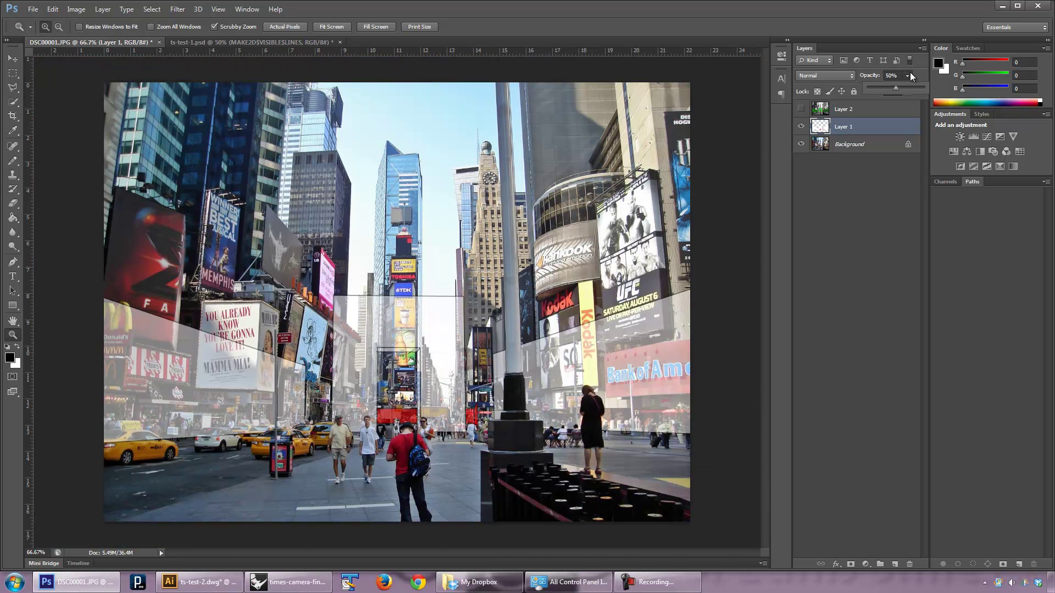
pyautogui.moveTo(923, 88); pyautogui.dragTo(926, 88)
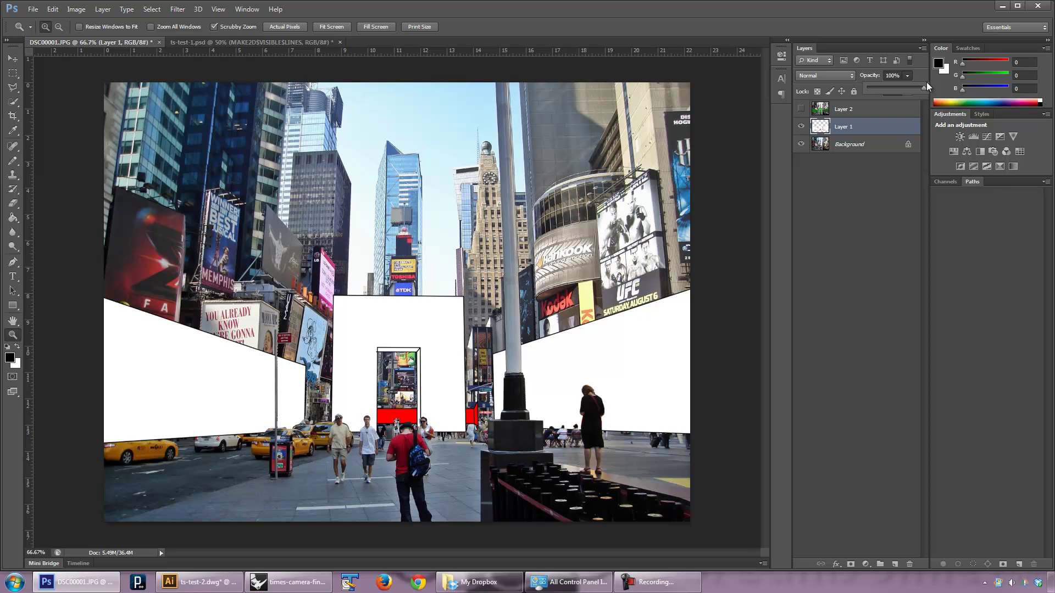